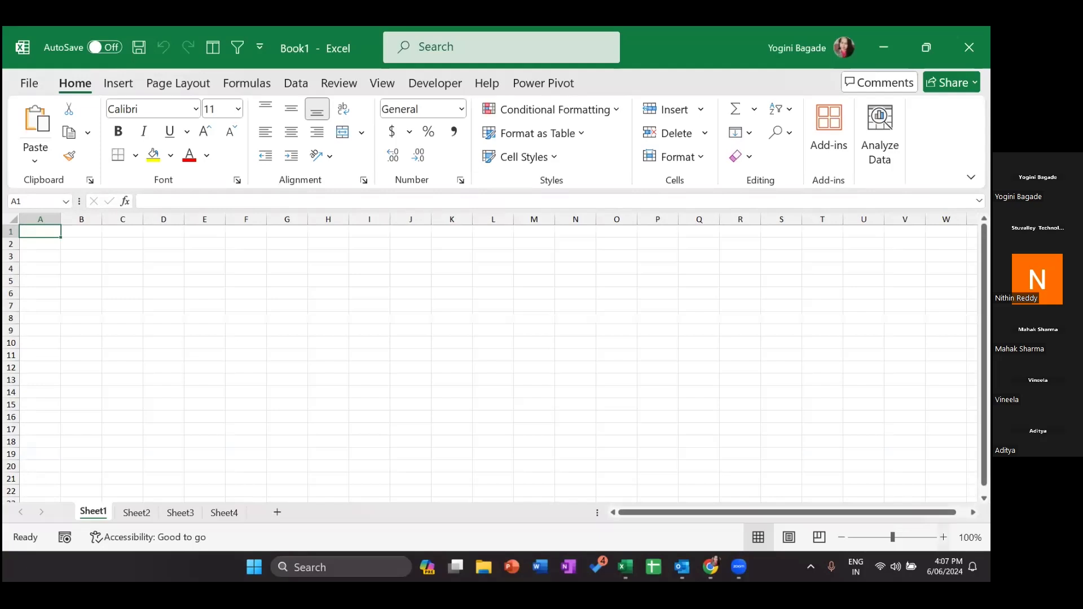
- Zoom the blank worksheet in from 100% to about 210%
scroll(490, 357, up, 7)
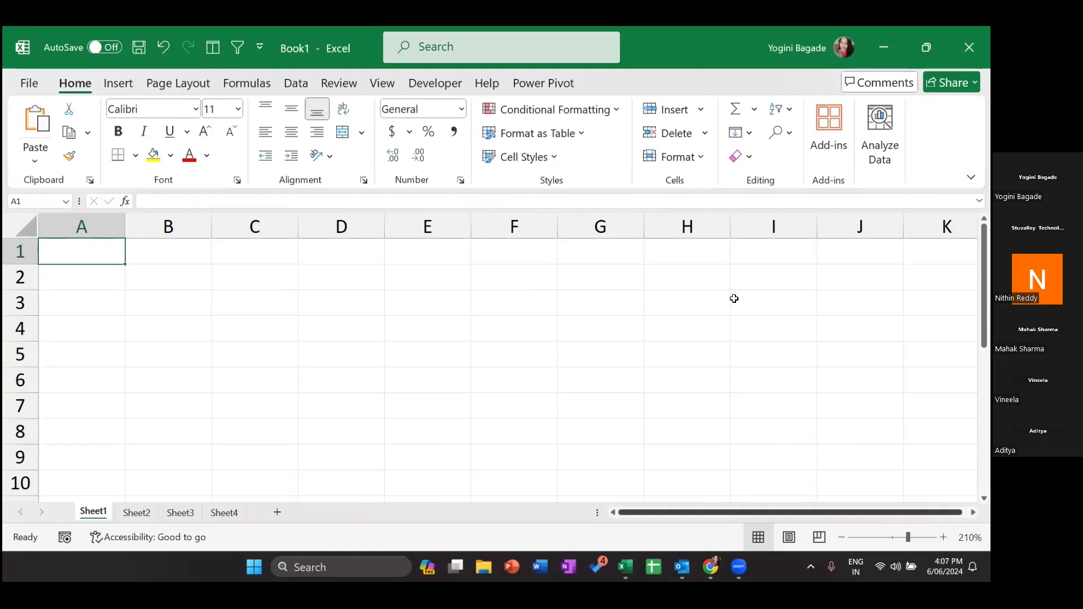
- View the Data tab's validation options, then zoom the sheet to 250% with E6 active
click(289, 83)
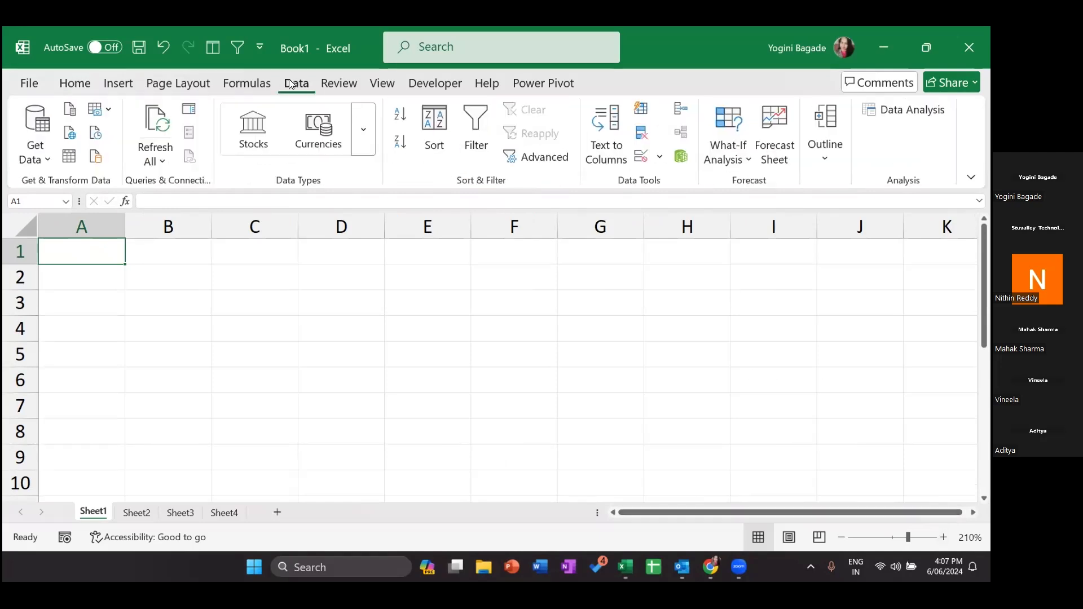
click(659, 157)
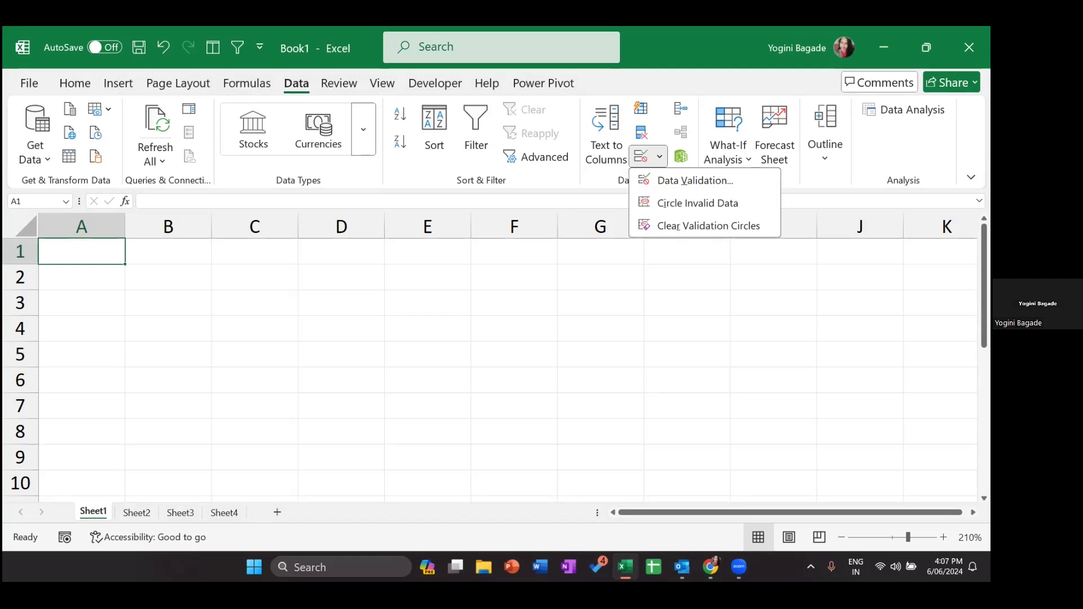
scroll(447, 417, up, 2)
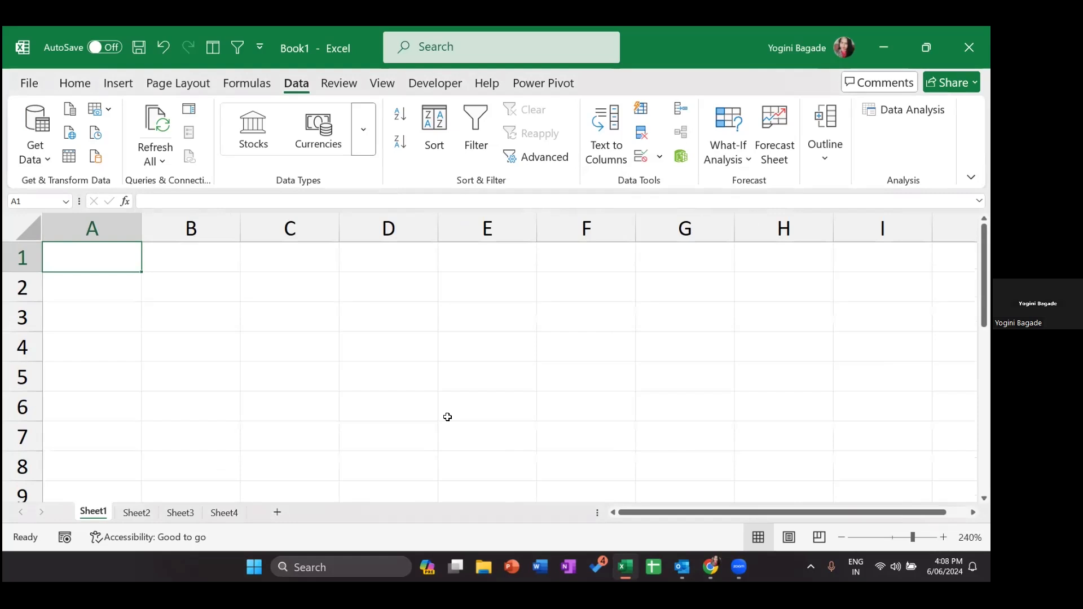
click(447, 417)
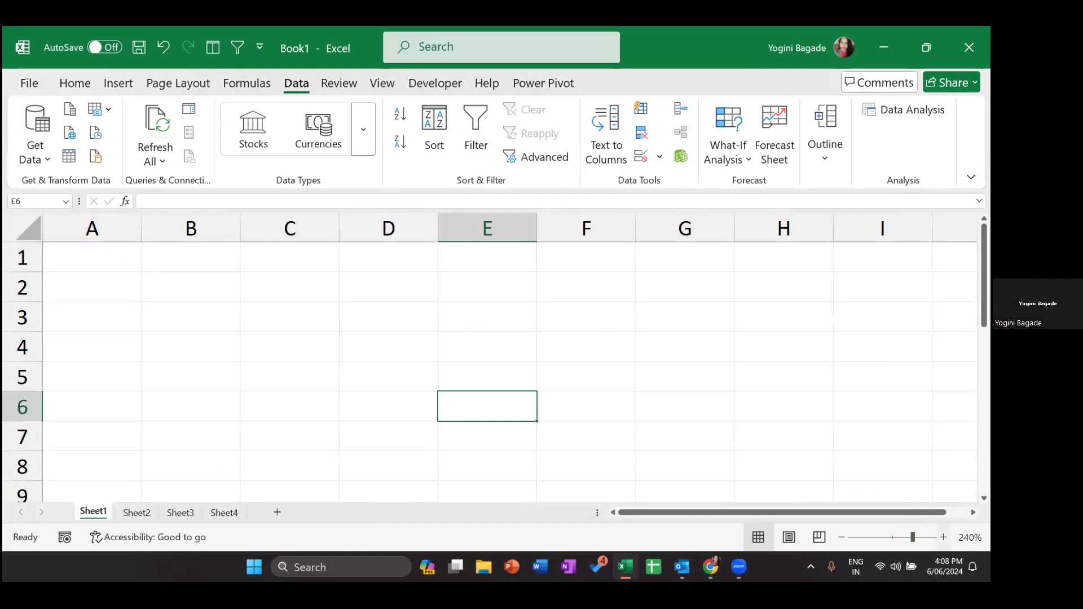
scroll(489, 361, up, 1)
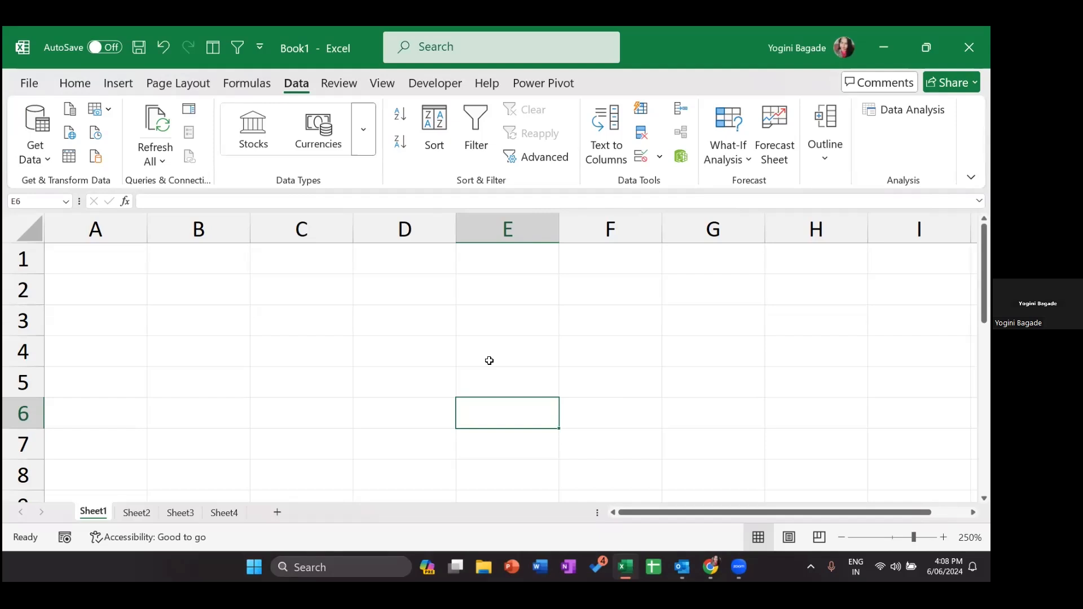
- Enter the headings Inv No in A1 and V Name in B1
click(98, 256)
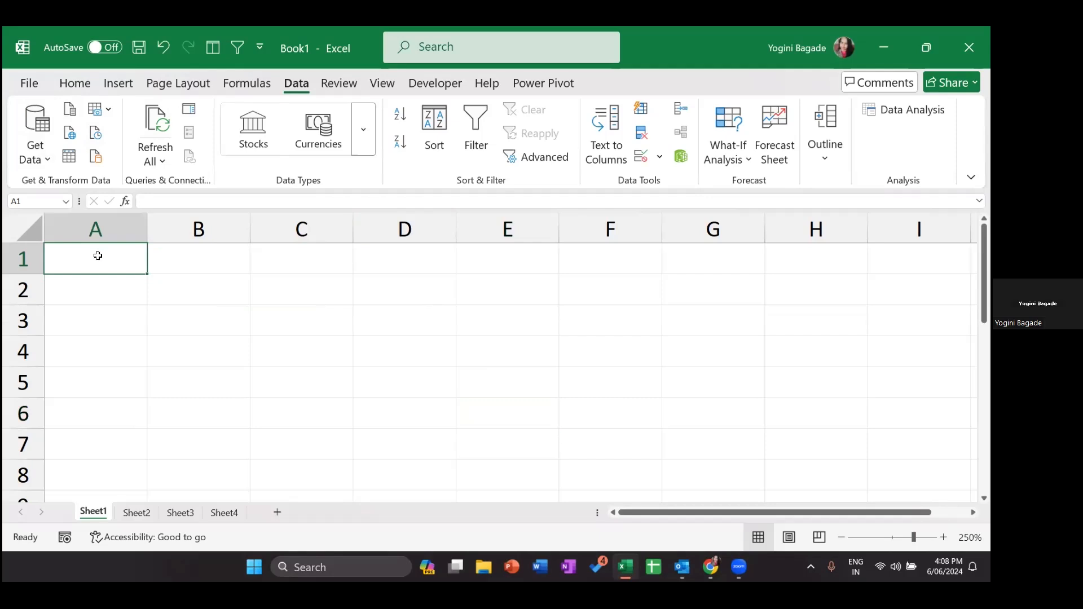
text(Inv No)
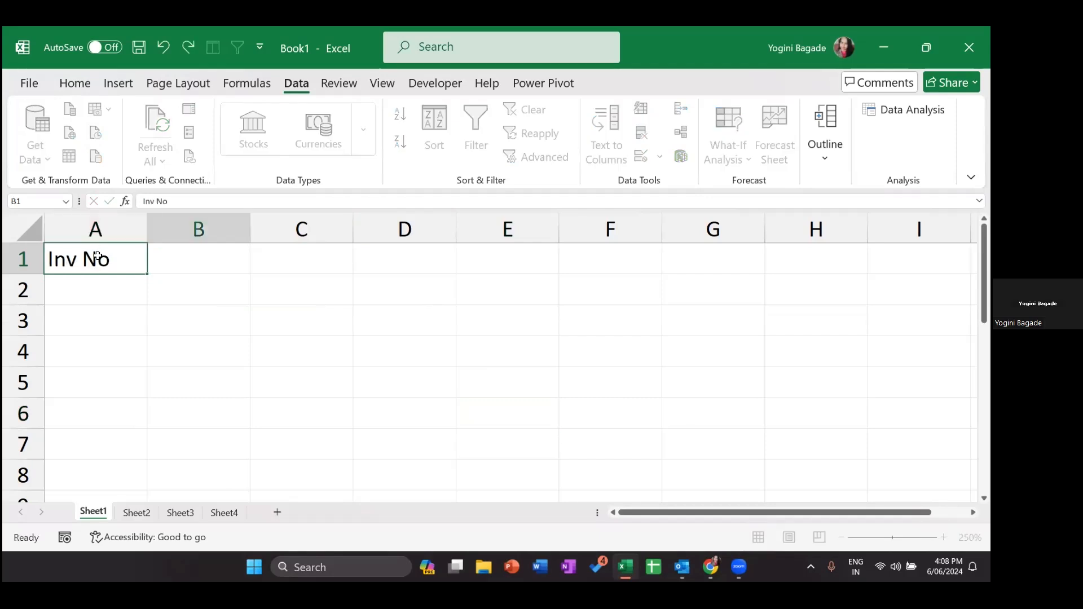
key(Tab)
text(Inv)
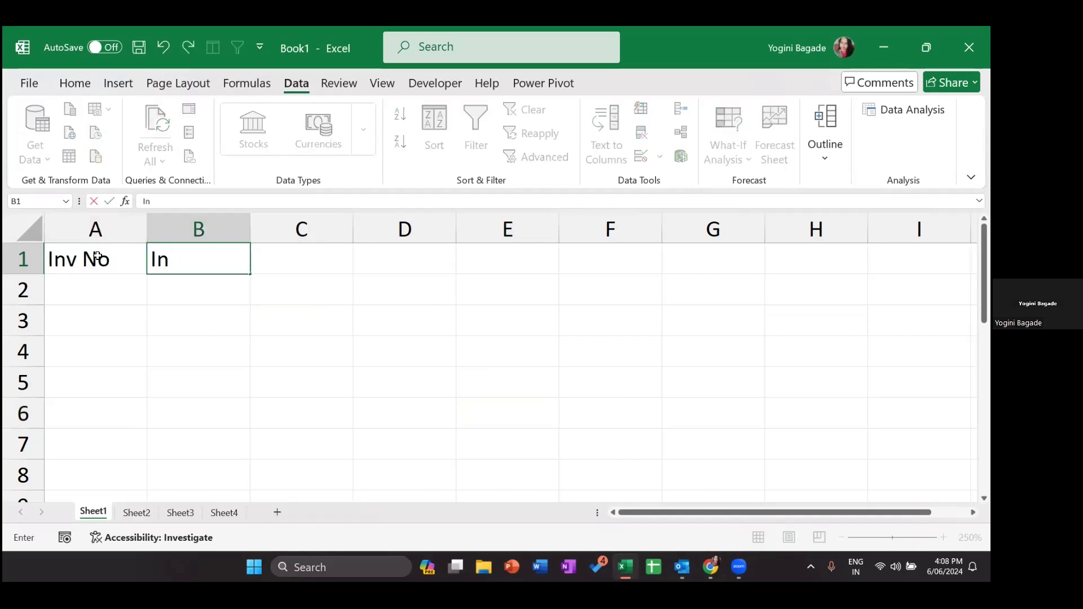
key(BackSpace)
key(BackSpace)
key(BackSpace)
key(BackSpace)
text(V Name)
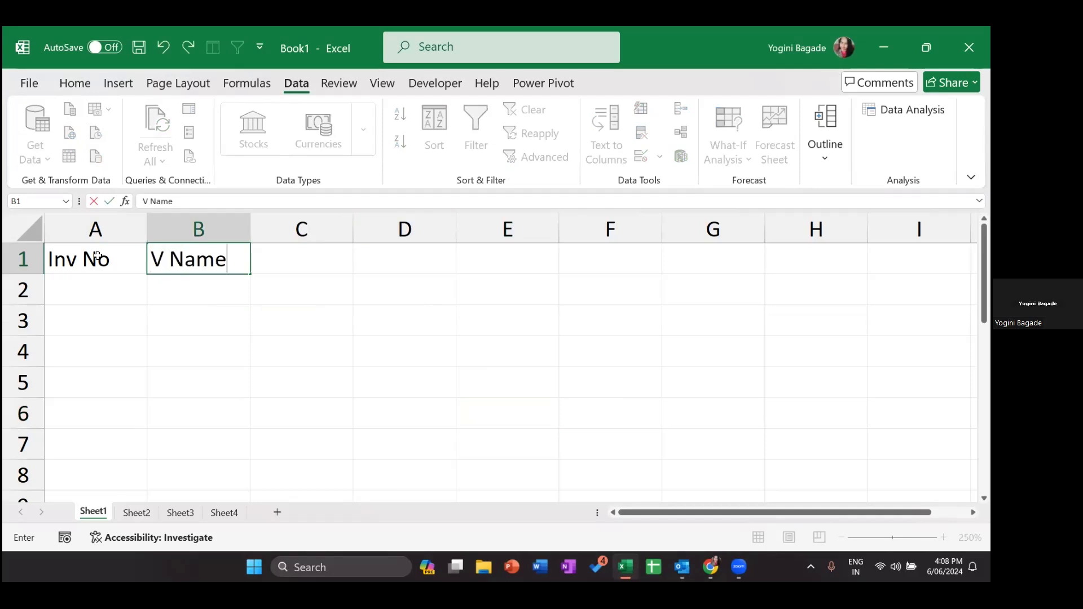
key(Tab)
- Add the headings Inv Date, Price, Discount and Payable in C1 through F1
text(Inv )
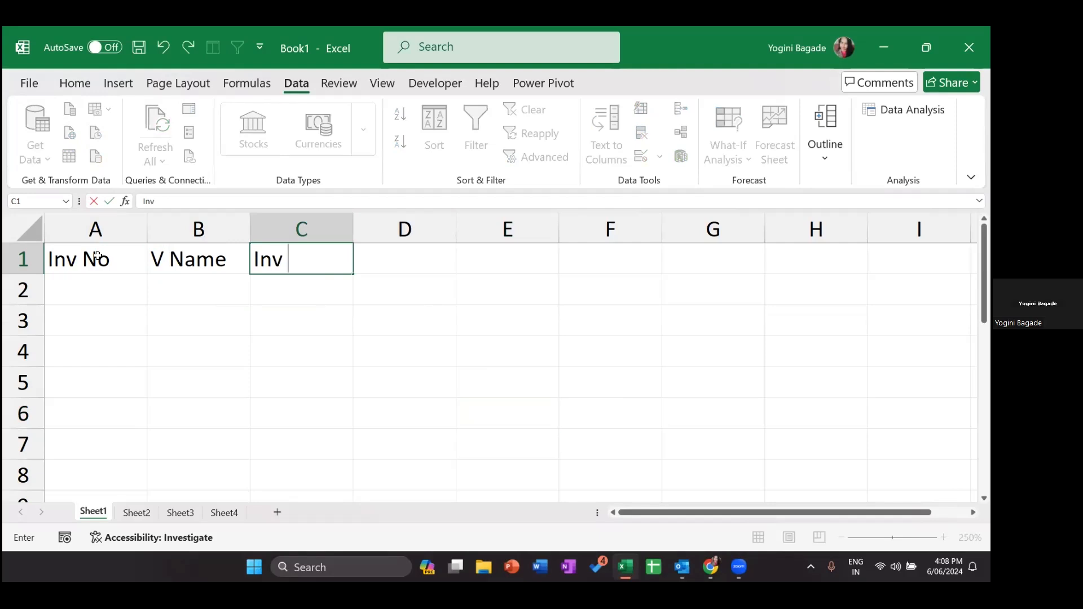
text(Date)
key(Tab)
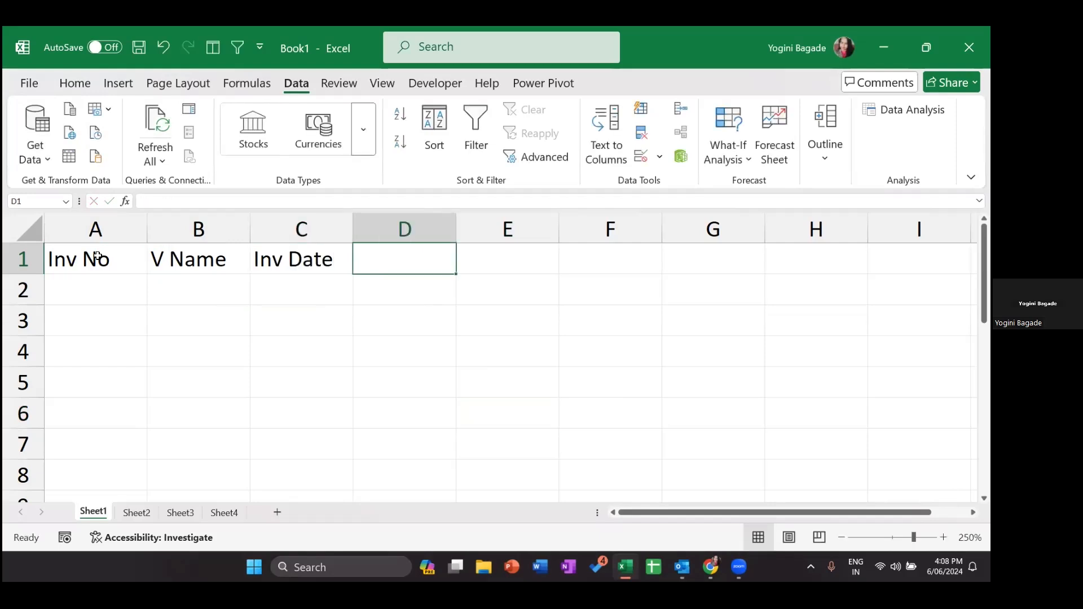
text(Price)
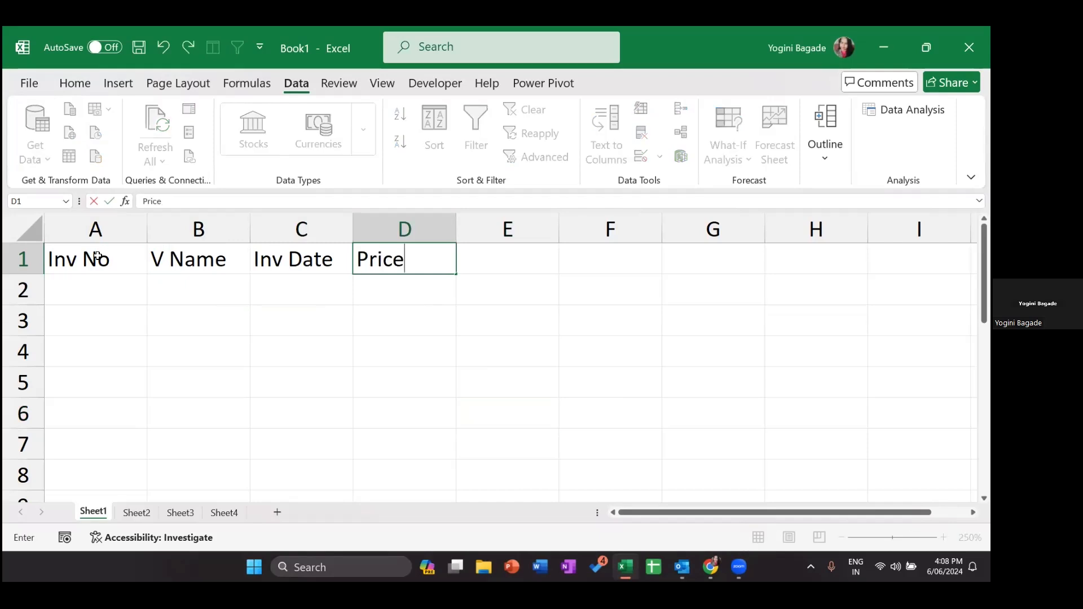
key(Tab)
text(Disco)
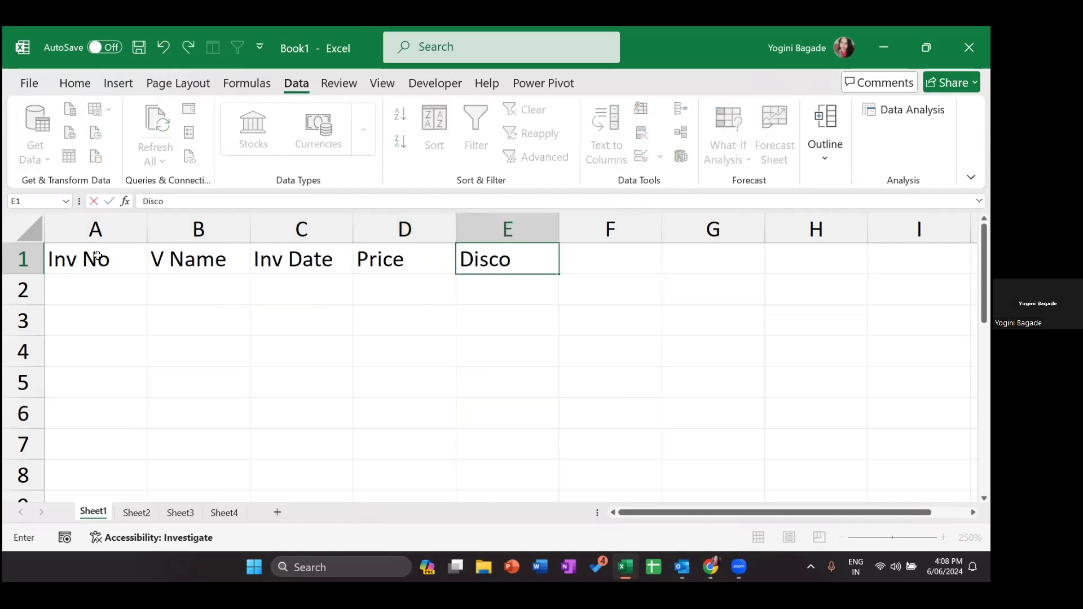
text(unt)
key(Tab)
text(P)
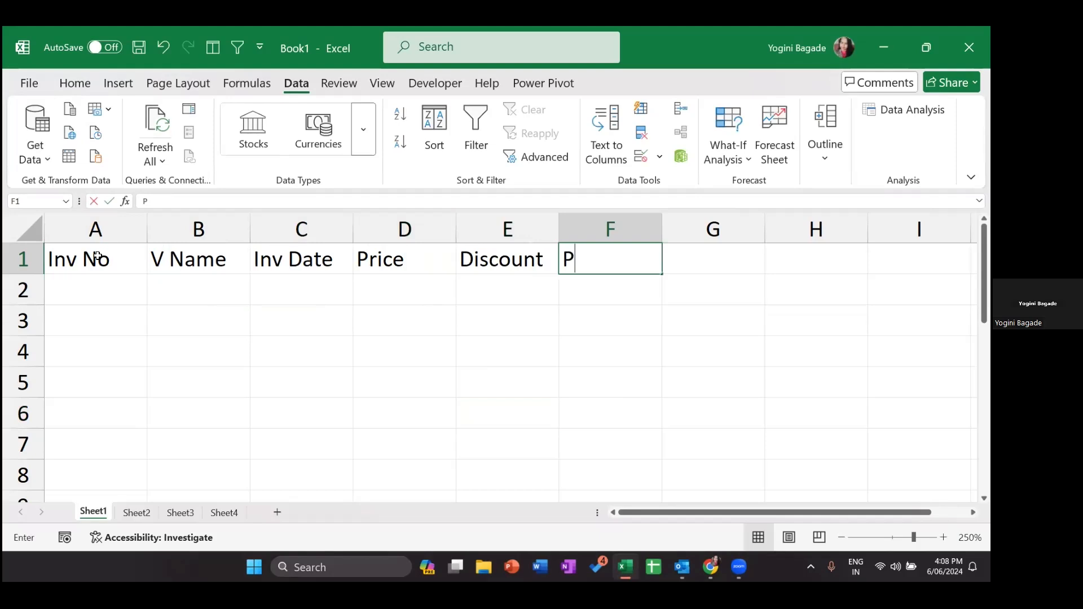
text(ayable)
key(Return)
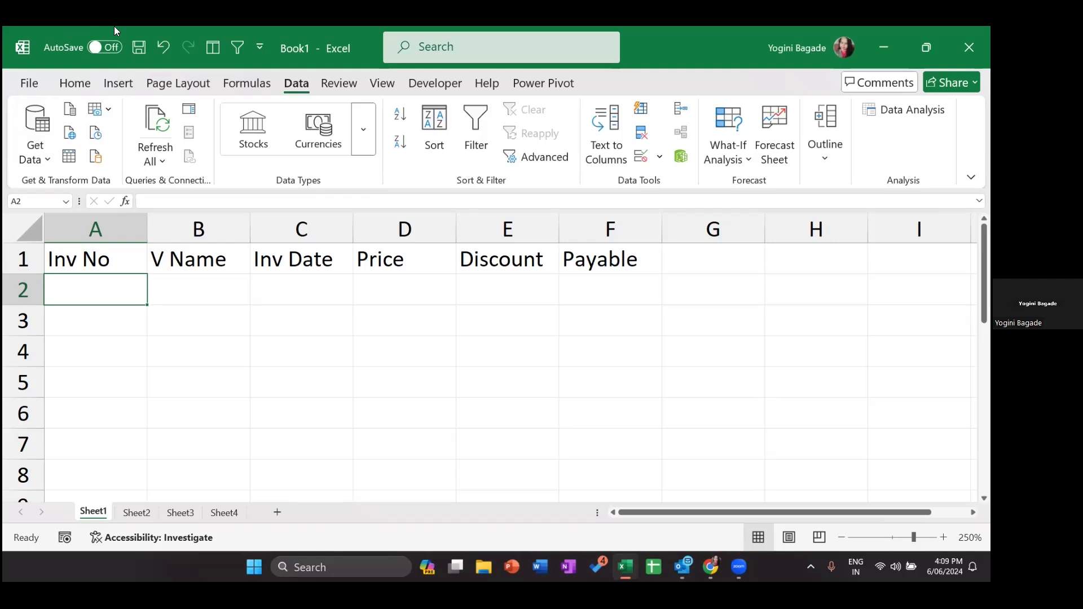
- Refocus Excel and extend the selection from A2 down to A9
click(514, 193)
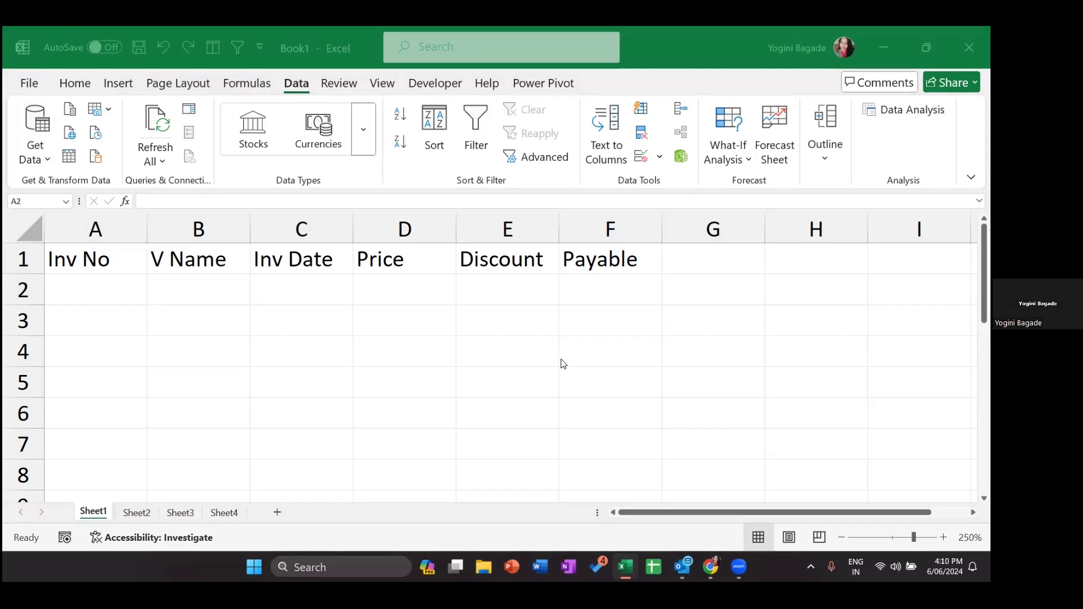
click(86, 313)
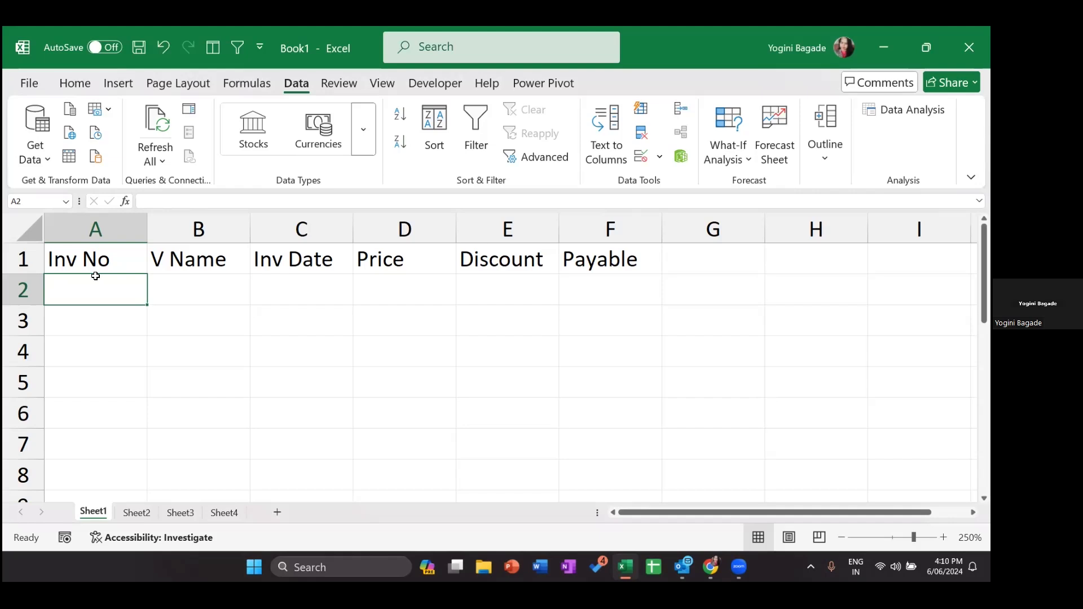
key(shift+Down)
key(shift+Down)
key(shift+Down)
key(shift+Down)
key(shift+Down)
key(shift+Down)
key(shift+Down)
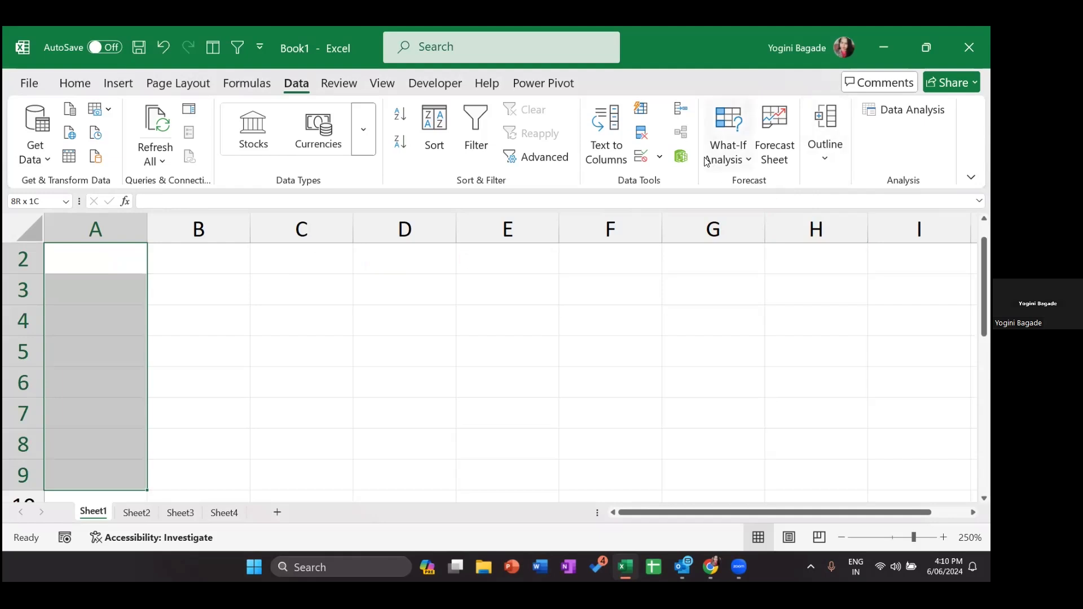
- Open Data Validation for A2:A9 and set Allow to Custom
click(661, 158)
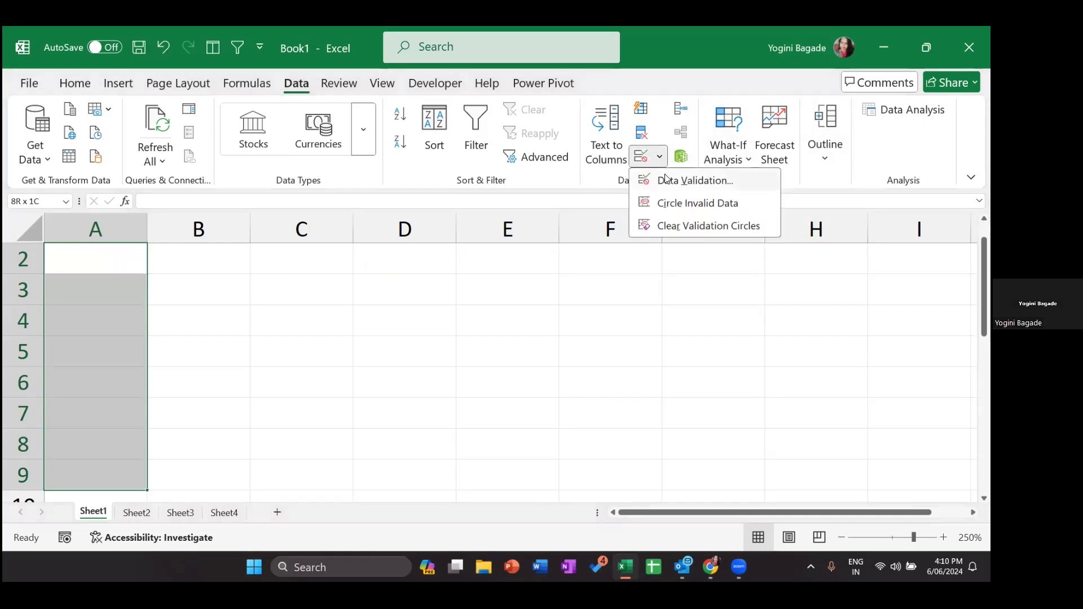
click(667, 181)
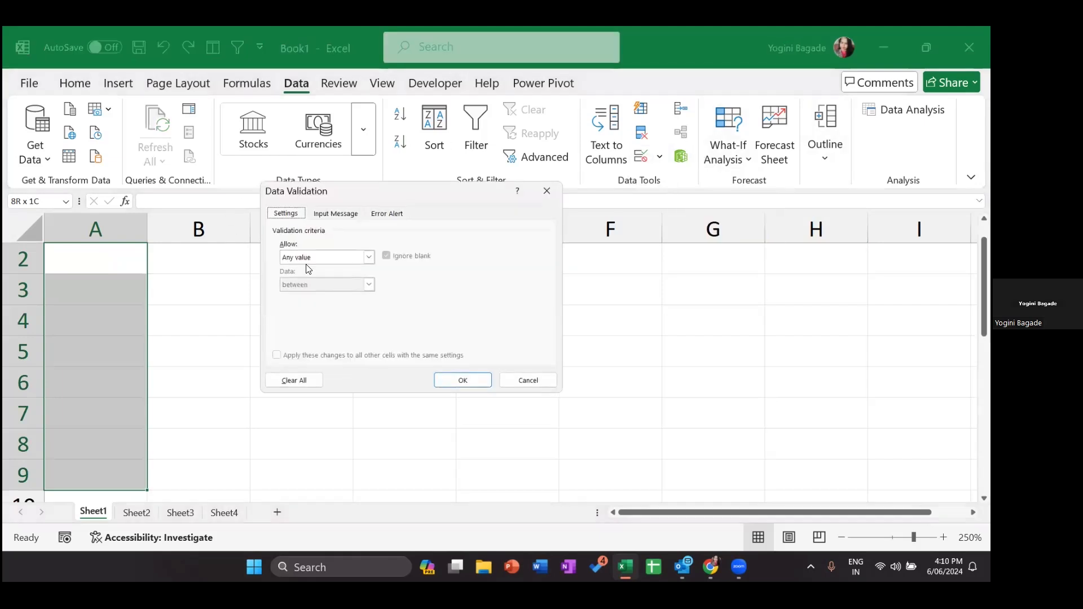
click(334, 258)
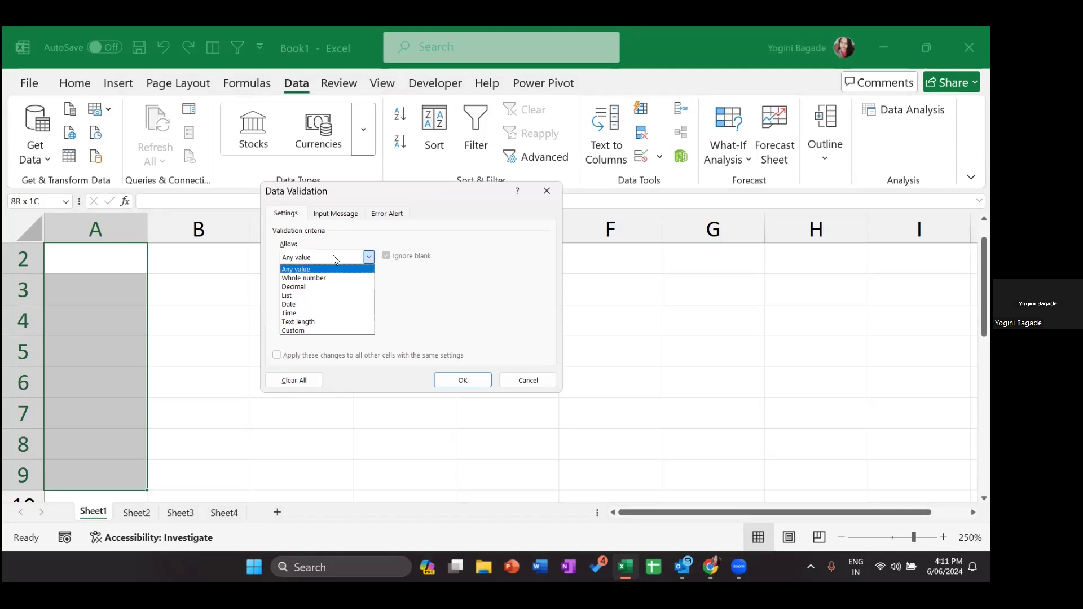
click(300, 330)
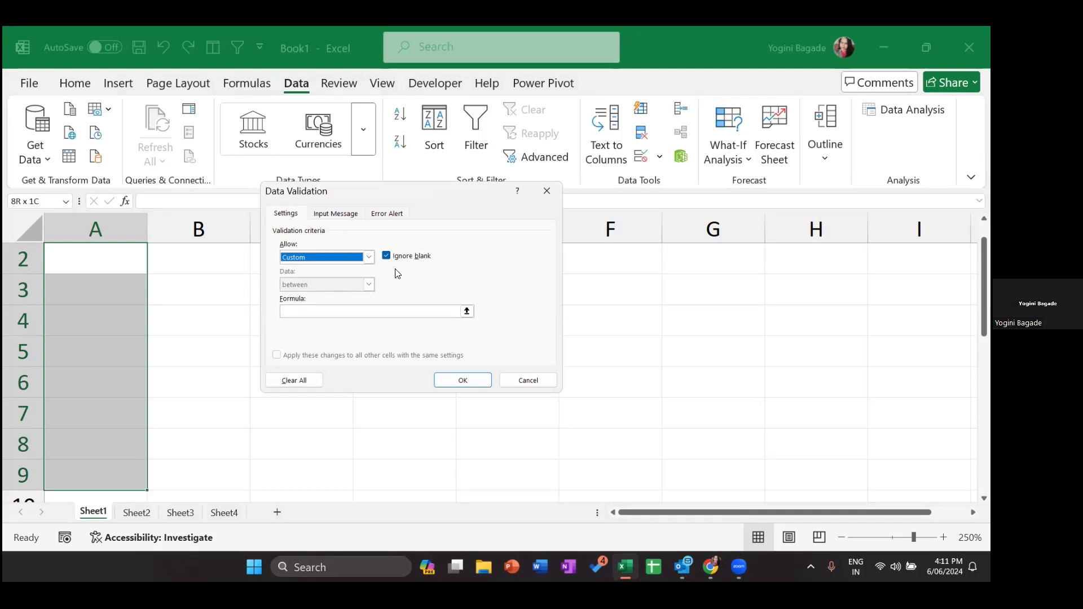
click(350, 260)
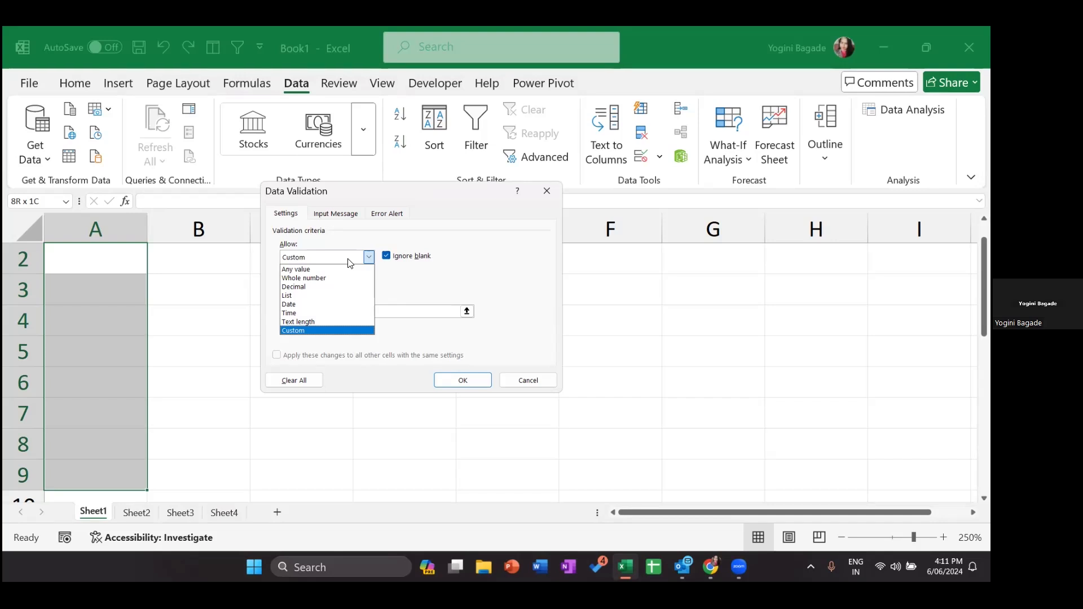
click(300, 330)
click(290, 311)
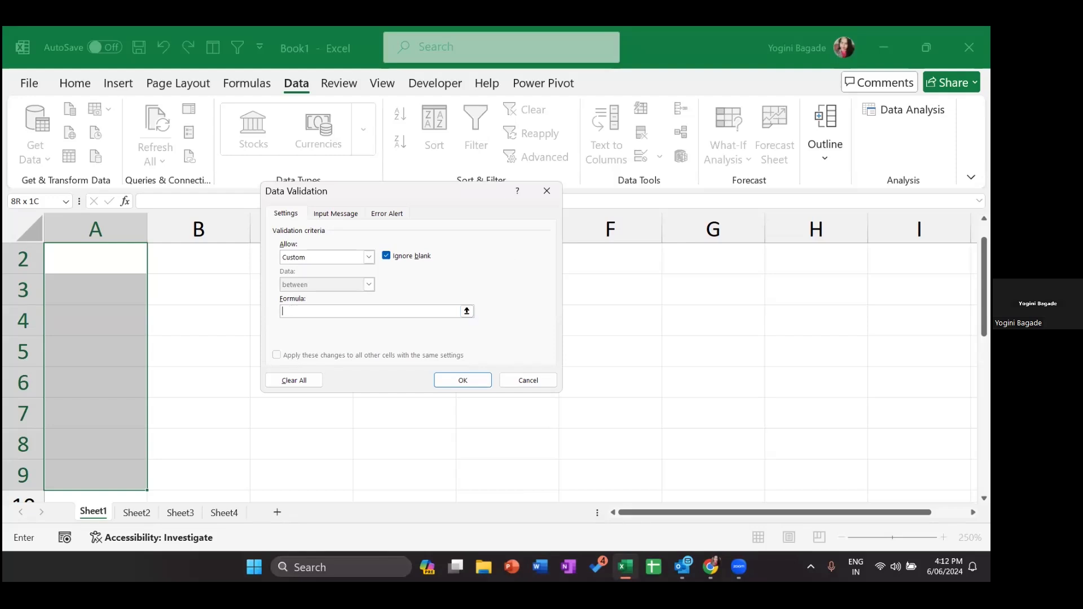
key(alt+Tab)
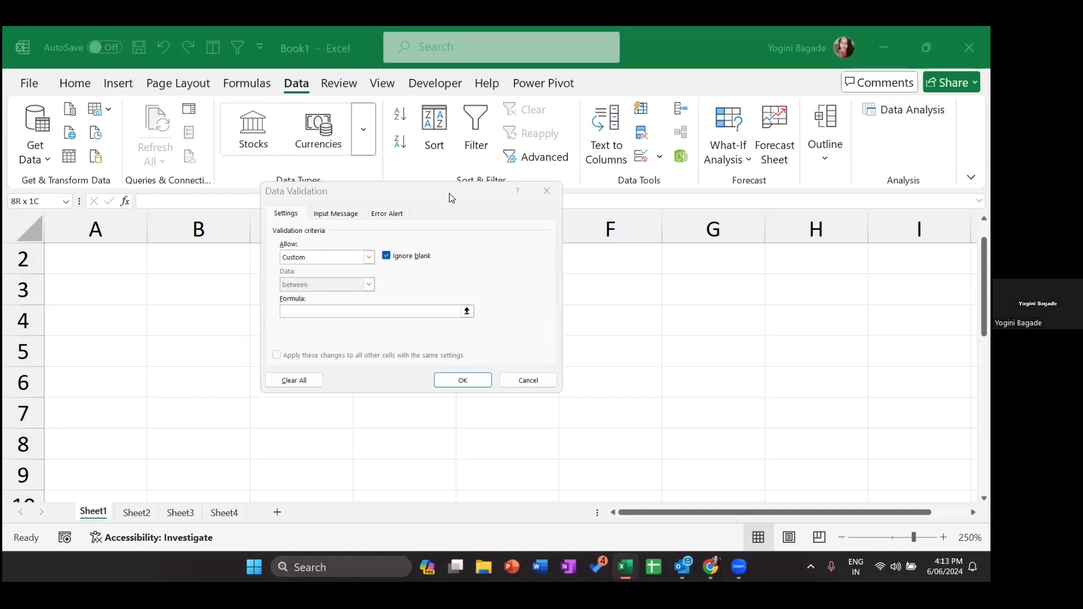
- Enter the custom validation formula =countif($A$2:$A$9,A2)=1
click(333, 312)
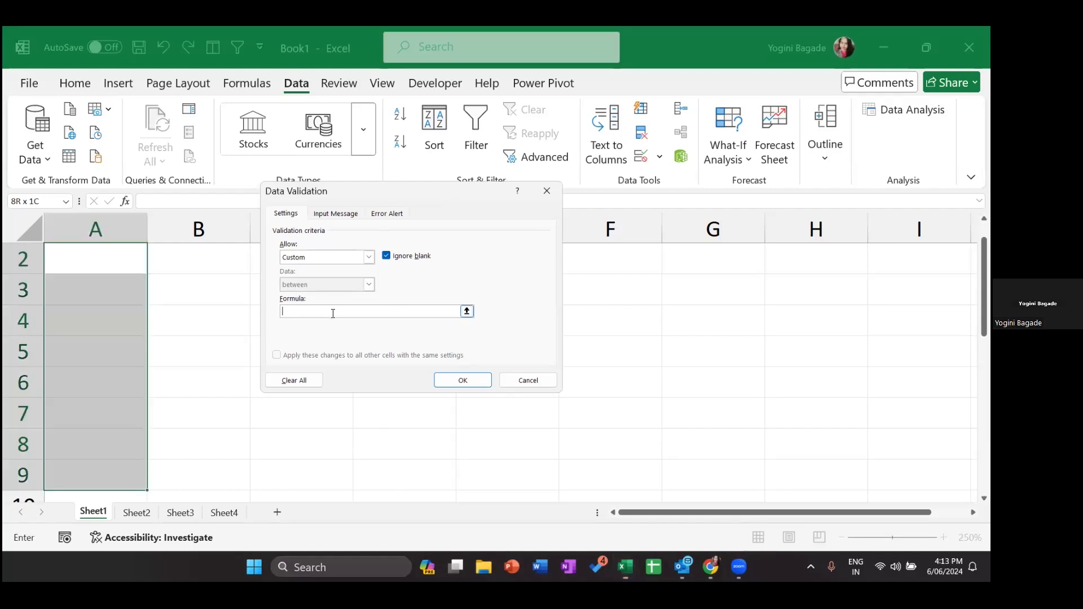
text(=cou)
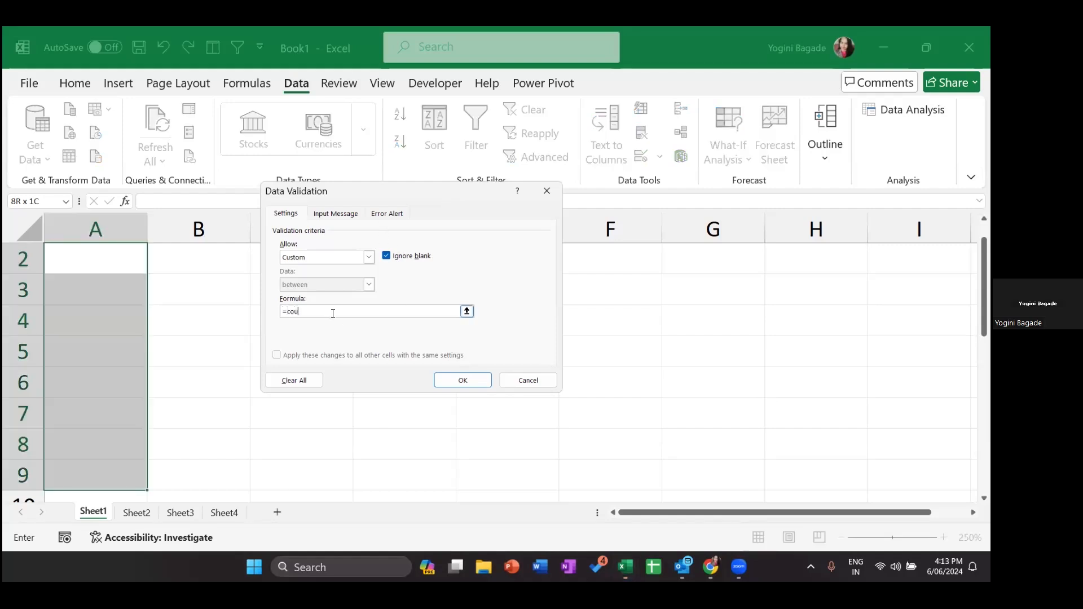
text(ntif()
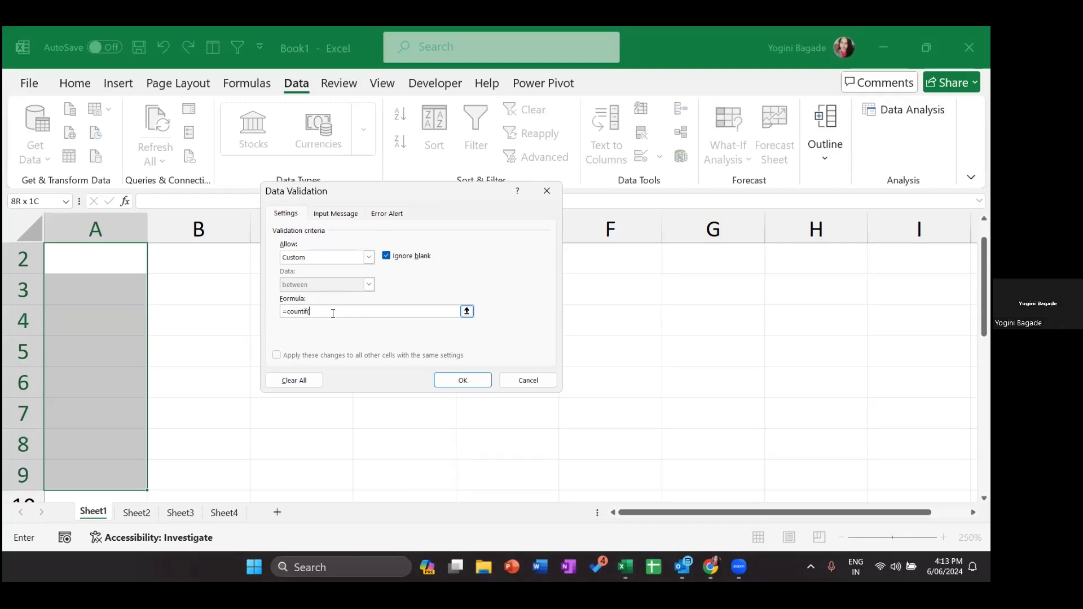
click(235, 90)
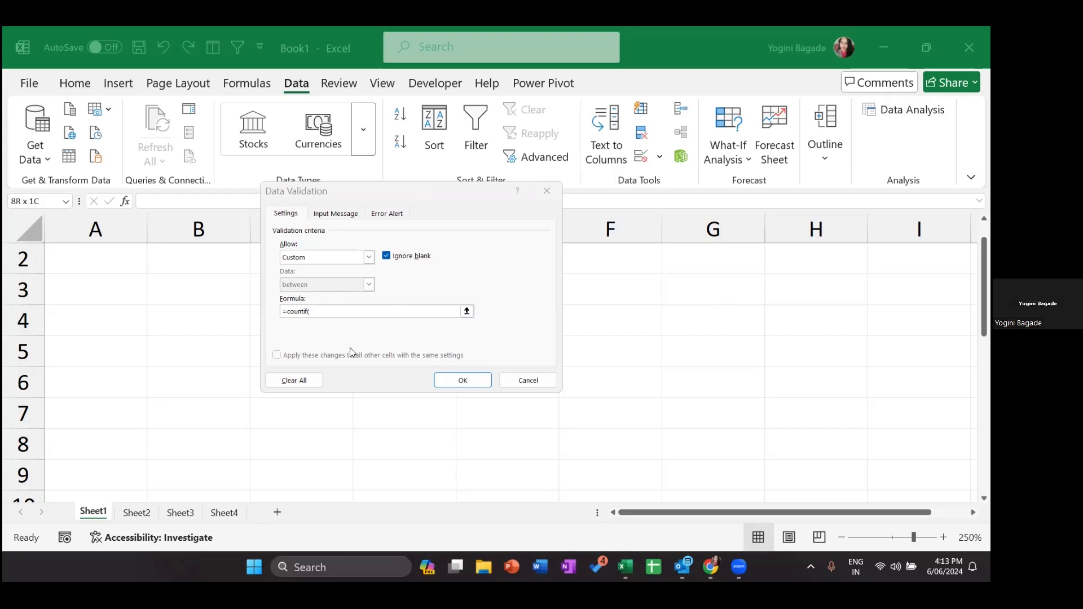
click(326, 311)
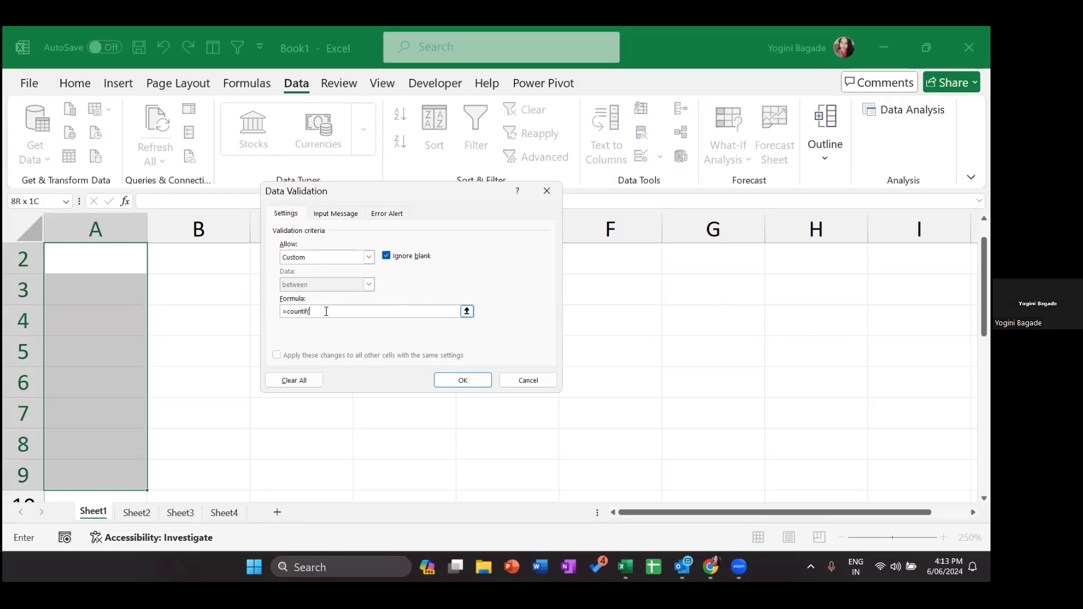
click(130, 264)
key(shift+Down)
key(shift+Down)
key(shift+Down)
key(shift+Down)
key(shift+Down)
key(shift+Down)
key(shift+Down)
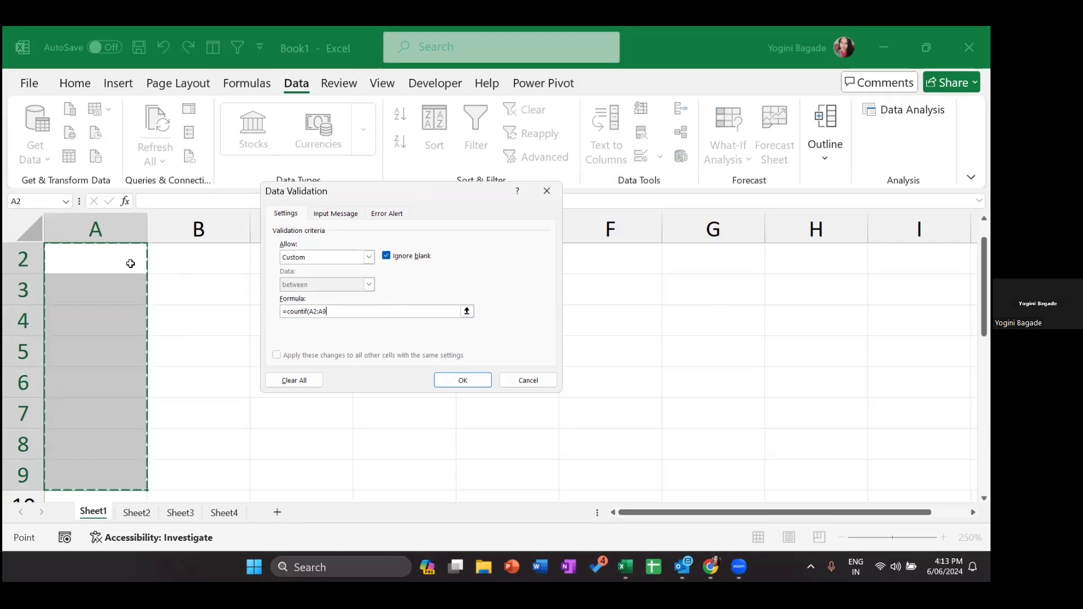
key(F4)
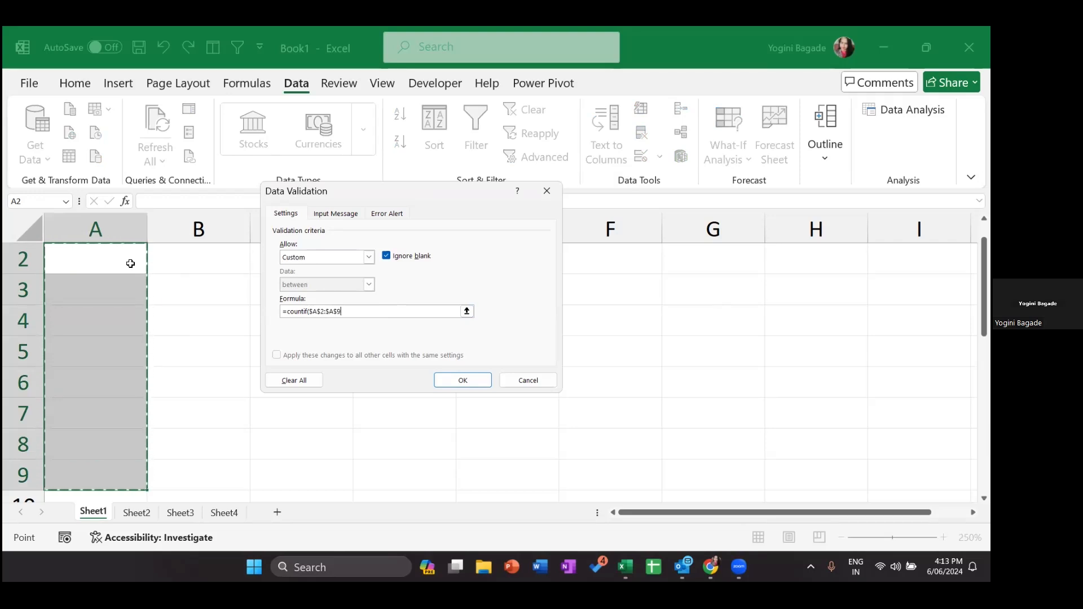
text(,)
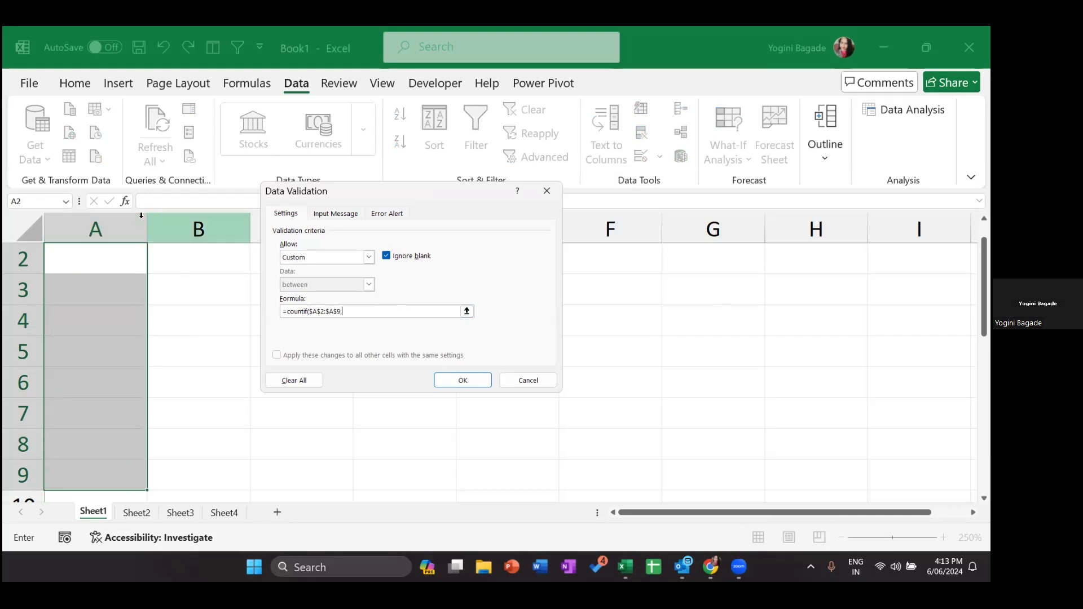
click(76, 262)
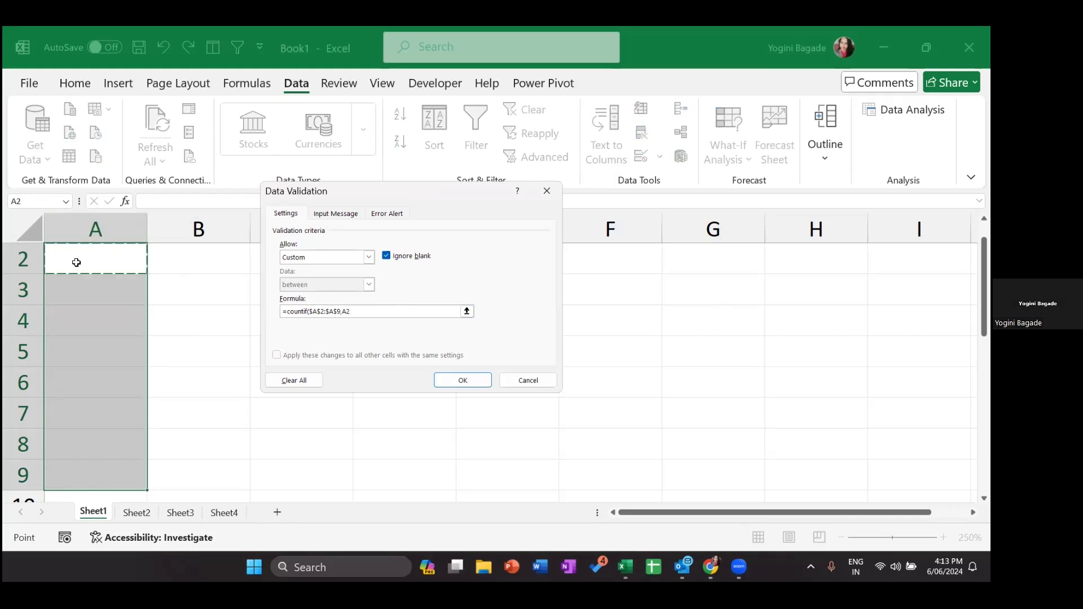
text())
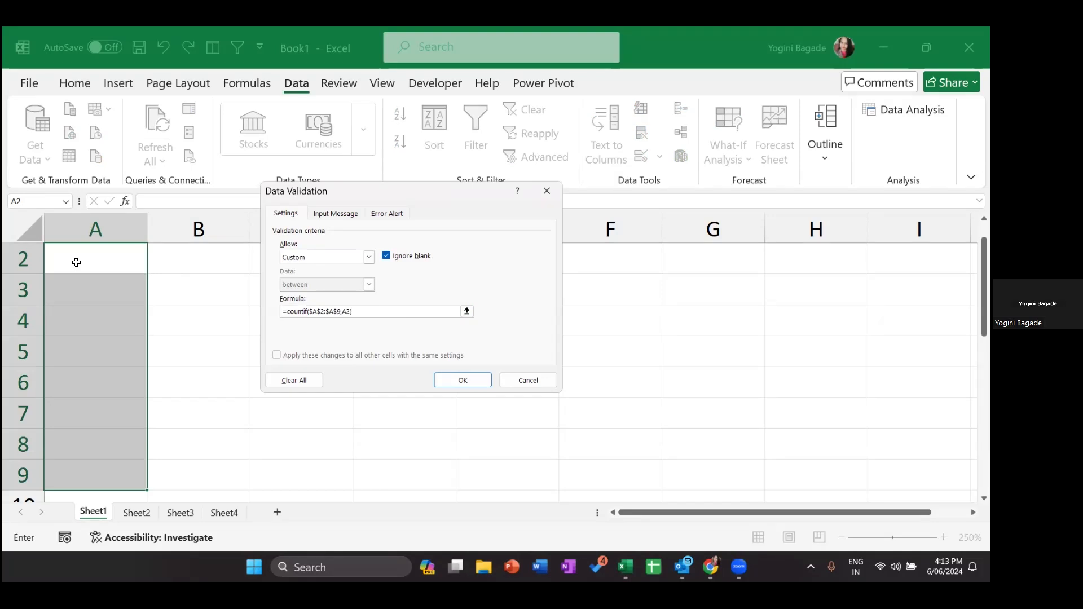
key(Return)
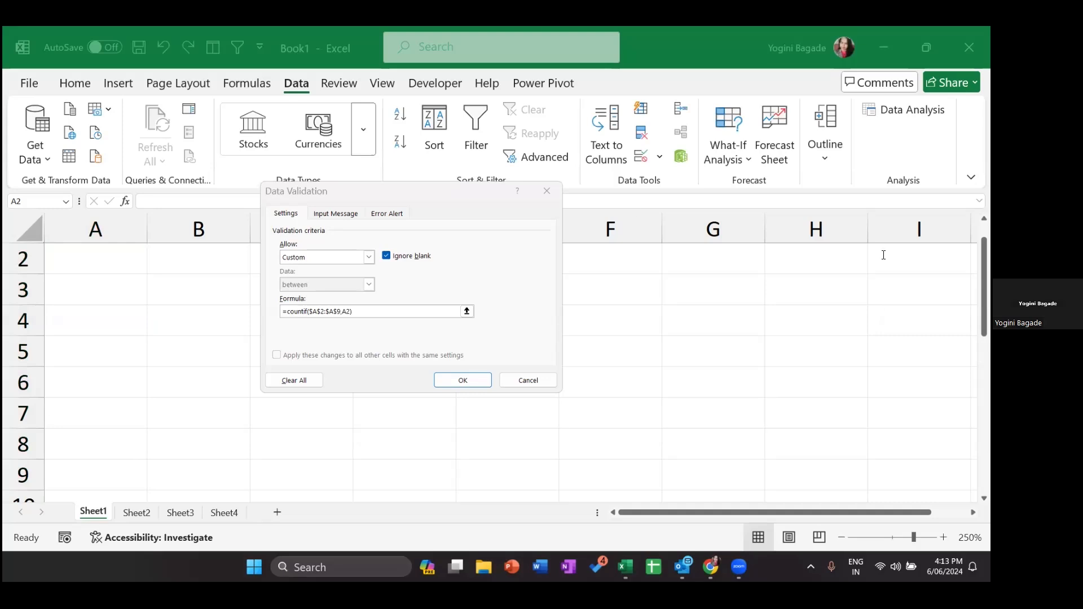
- Review the absolute $A$2:$A$9 reference in the formula, then go to Input Message
click(360, 314)
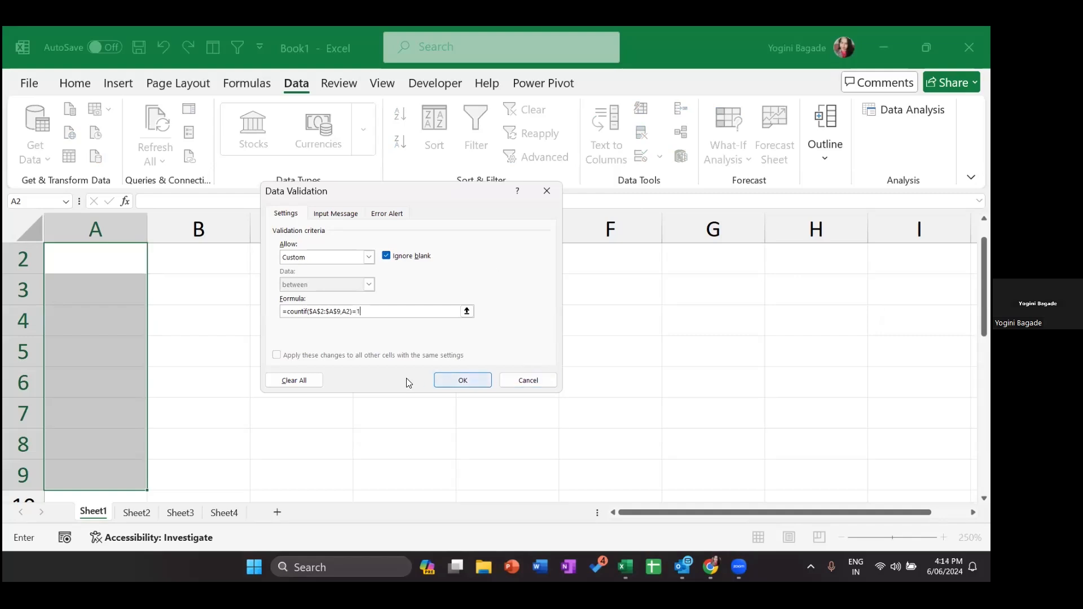
drag(309, 314, 334, 315)
click(336, 314)
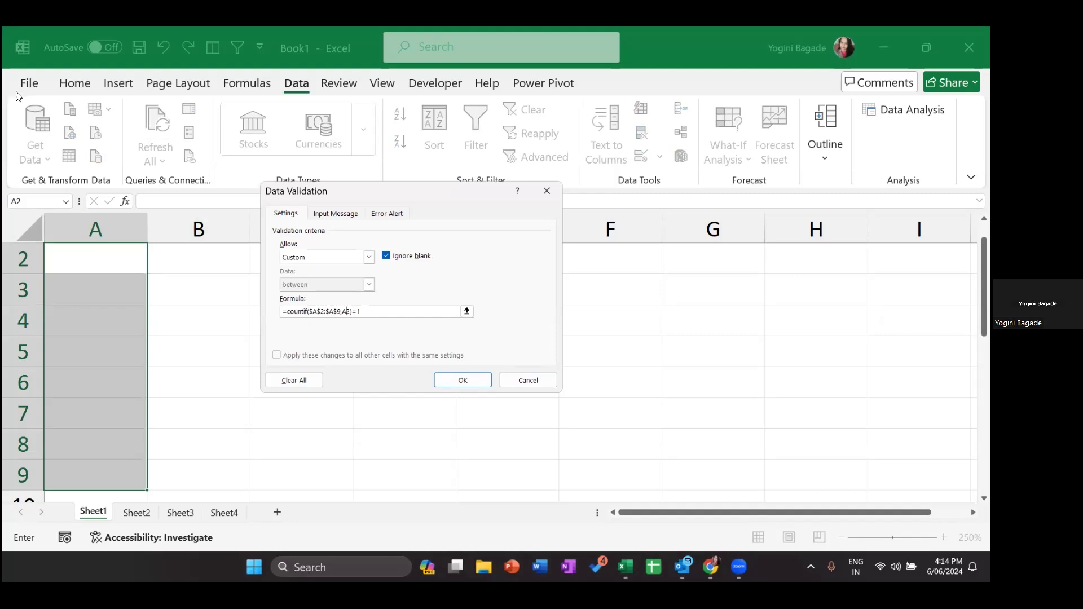
click(334, 215)
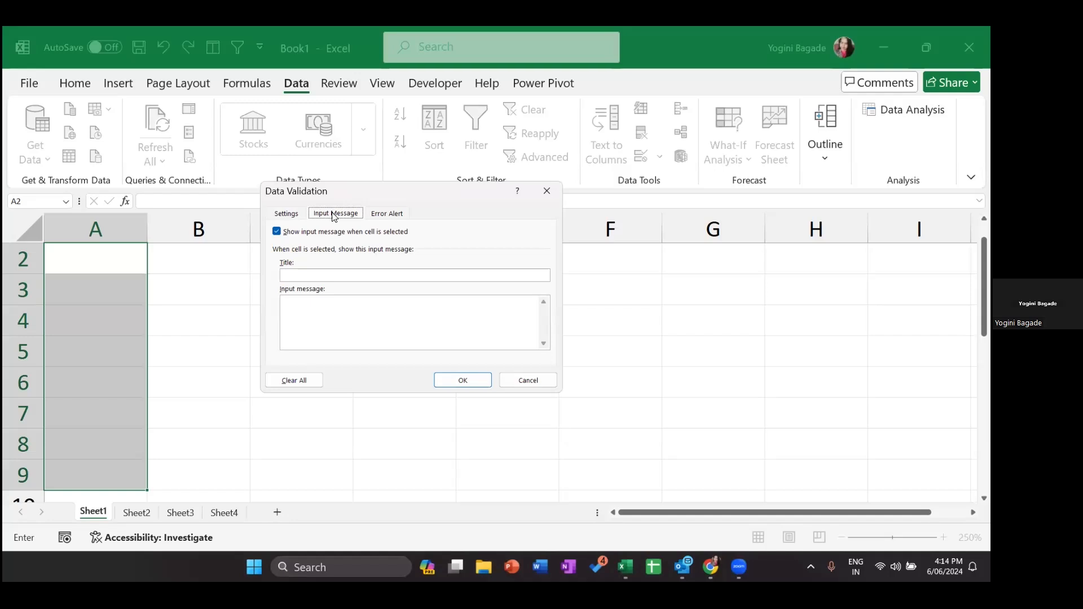
- Type 'Please enter unique invoice number' as the input message
click(313, 336)
text(Please )
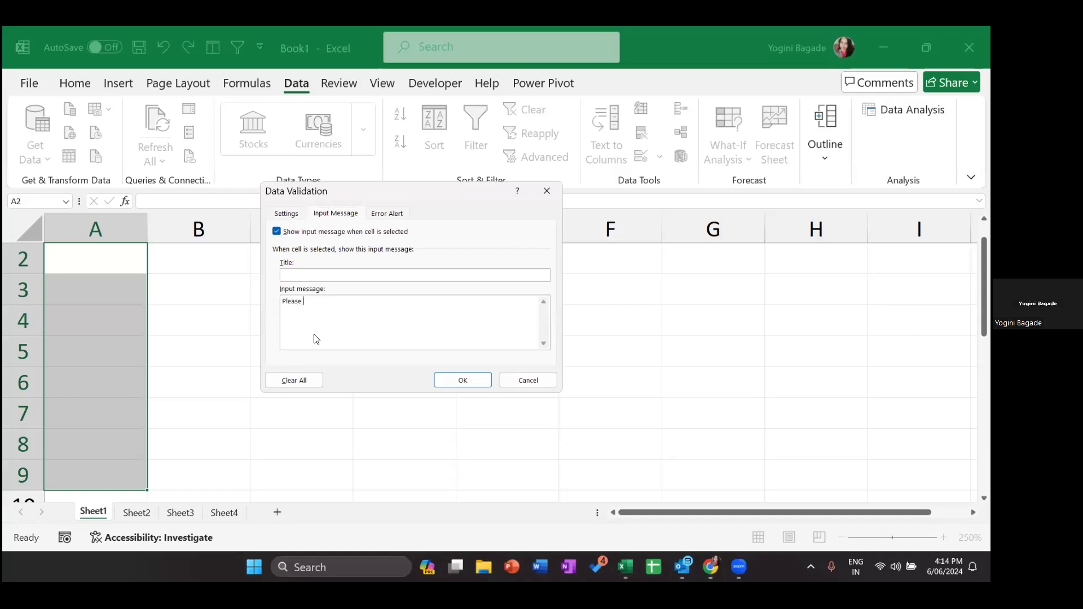
text(enter unique invoice number)
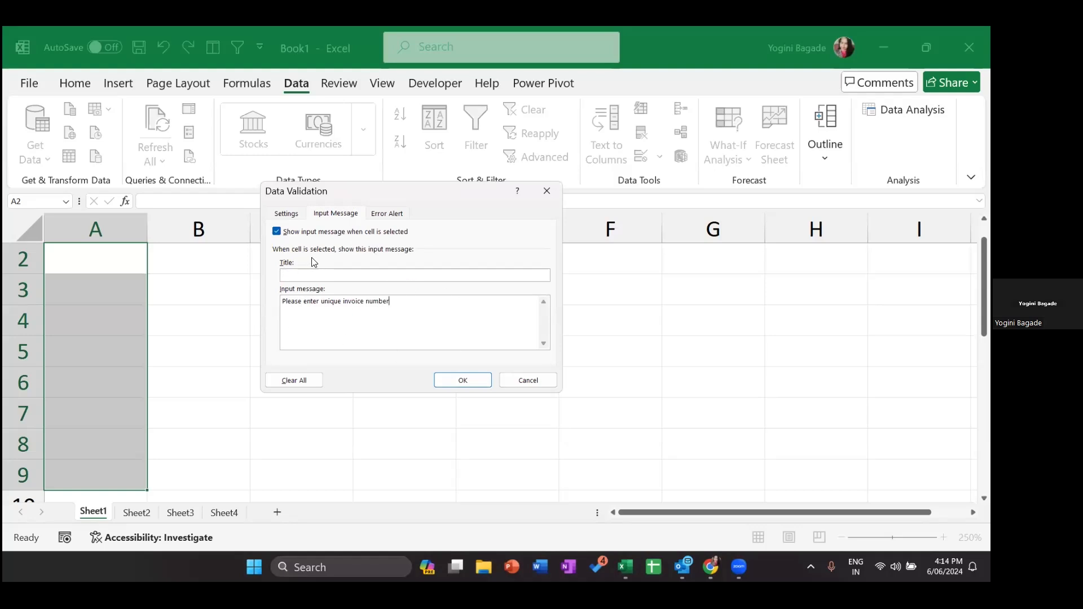
- Return to the Settings tab to view the Custom countif rule
click(294, 214)
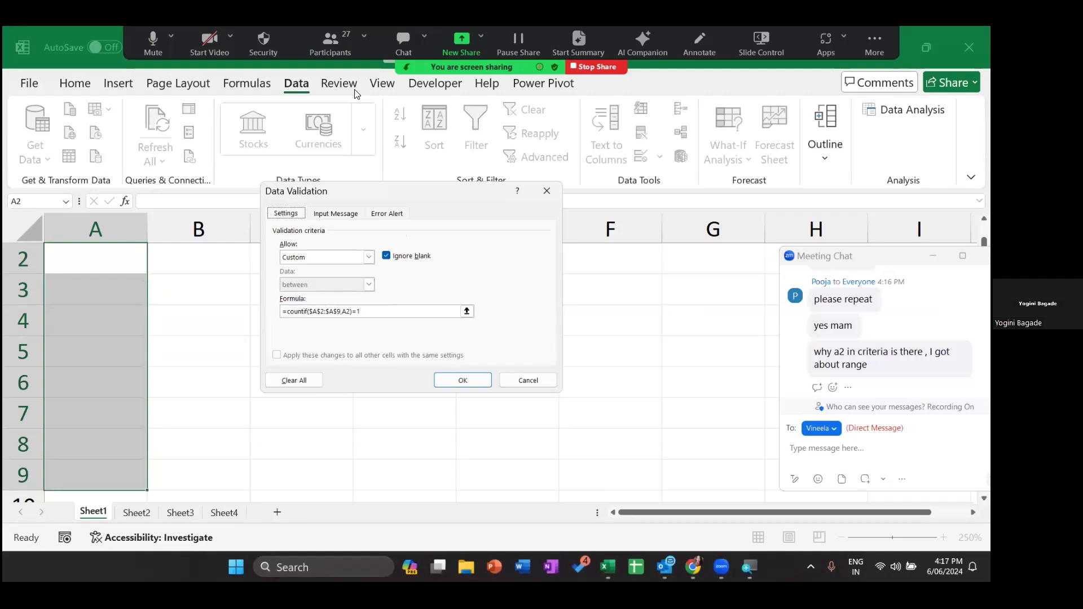
- Clear the Formula box and re-enter =countif($A$2:$A$9,A2)=1
click(372, 310)
key(BackSpace)
text(=countifi)
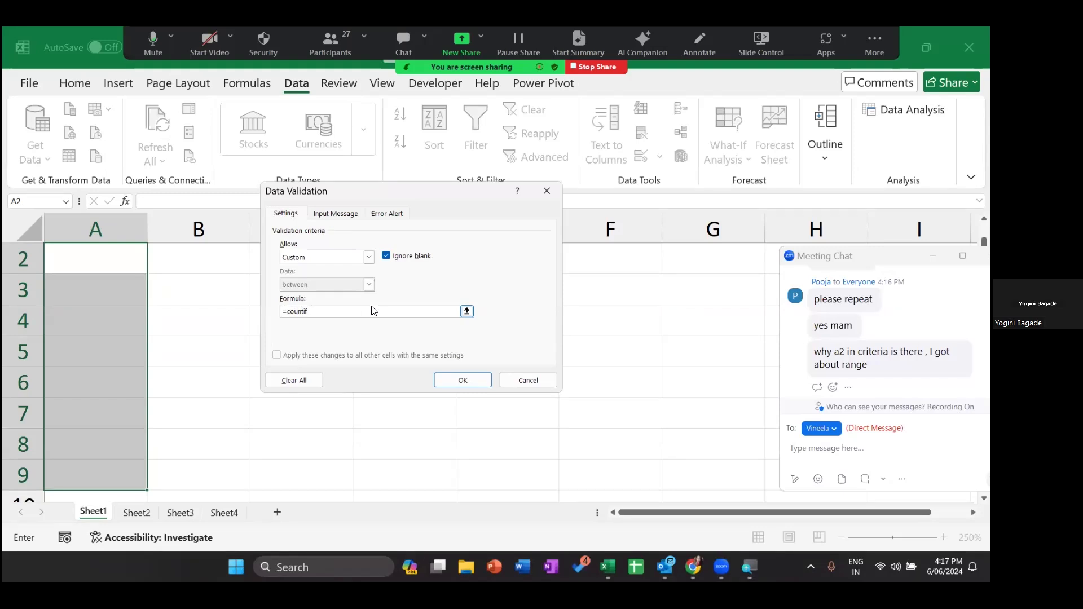
click(71, 255)
key(shift+Down)
key(shift+Down)
key(shift+Down)
key(shift+Down)
key(shift+Down)
key(shift+Down)
key(shift+Down)
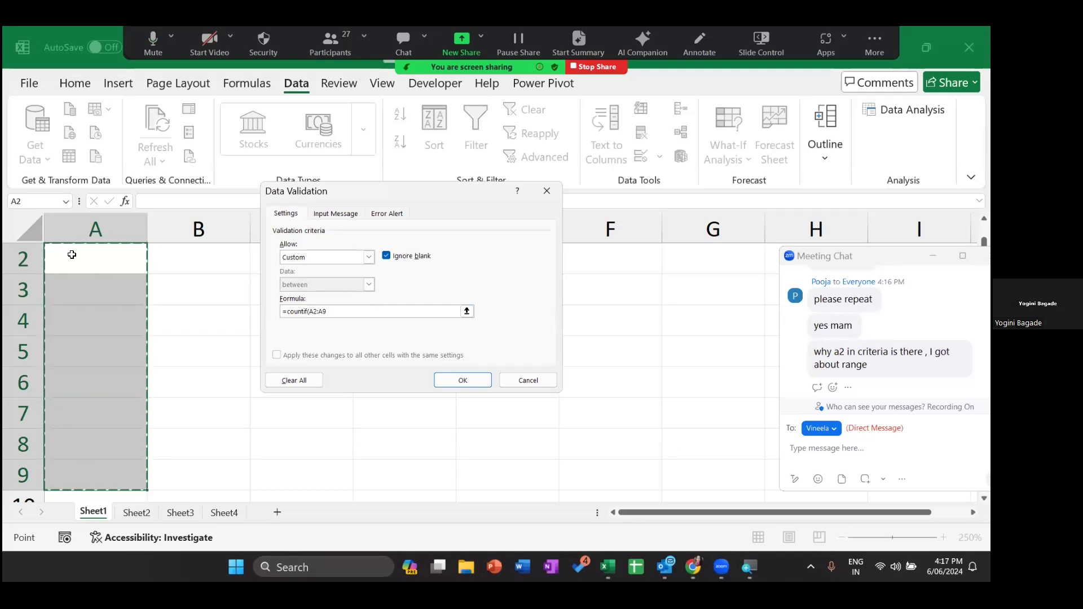
key(F4)
text(,)
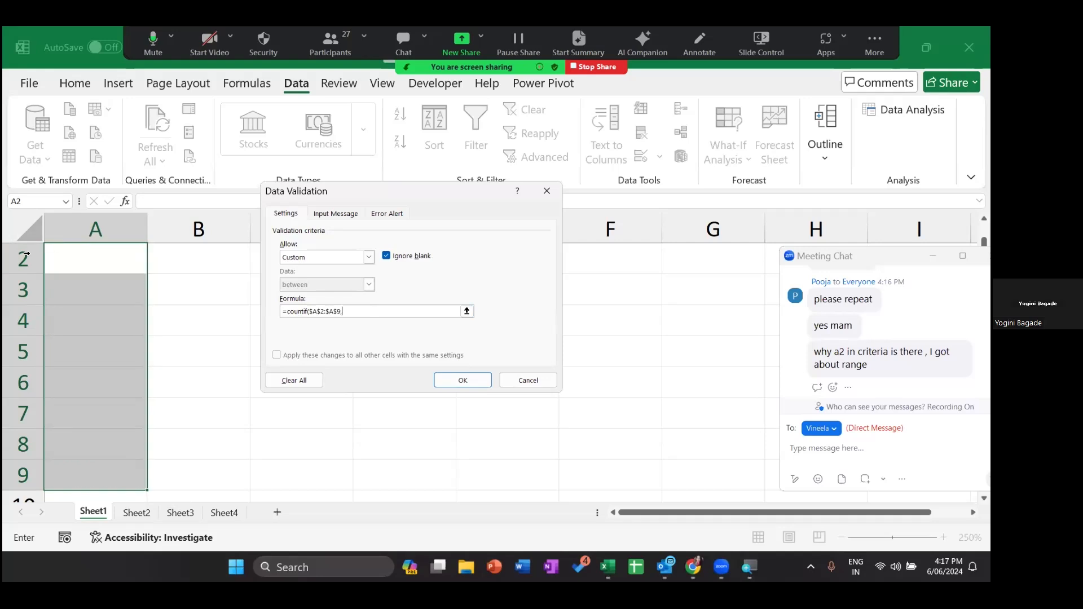
click(82, 266)
text()=1)
- Move the meeting chat window aside and return to the Input Message settings
key(alt+Tab)
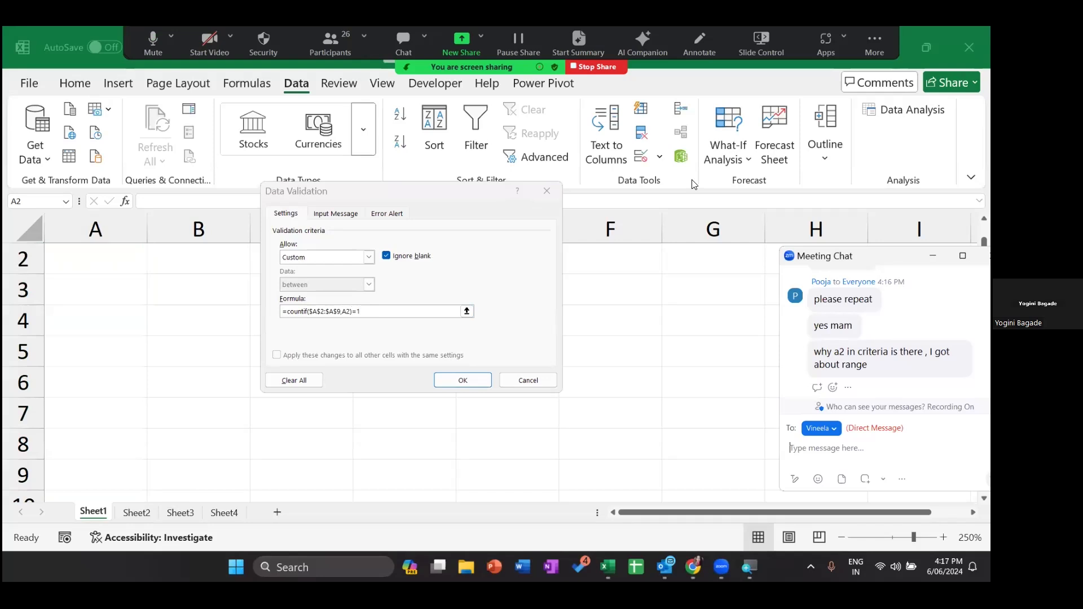
drag(865, 255, 592, 181)
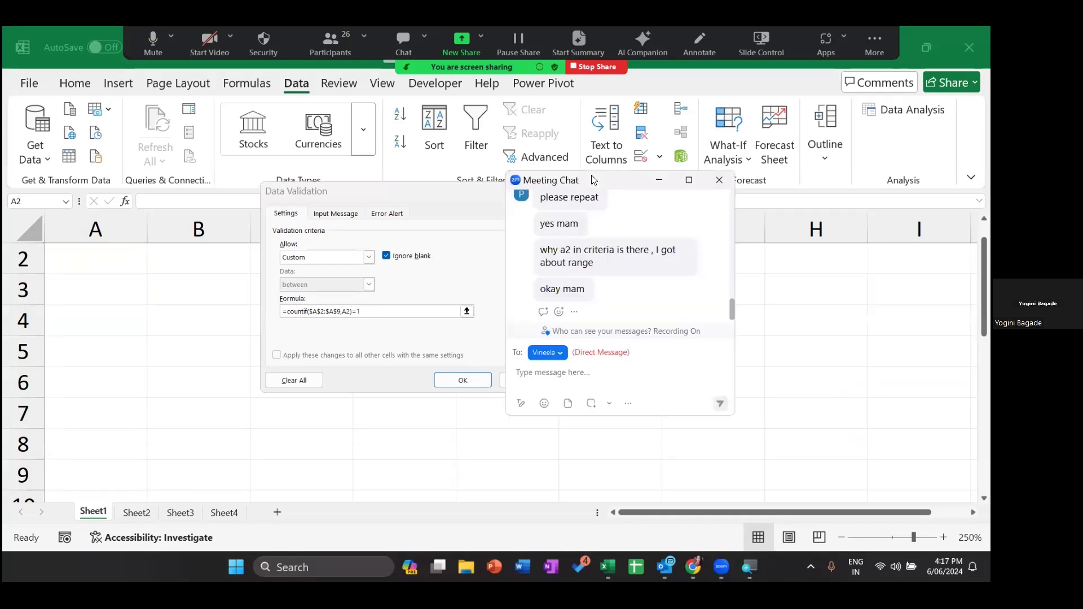
key(super+plus)
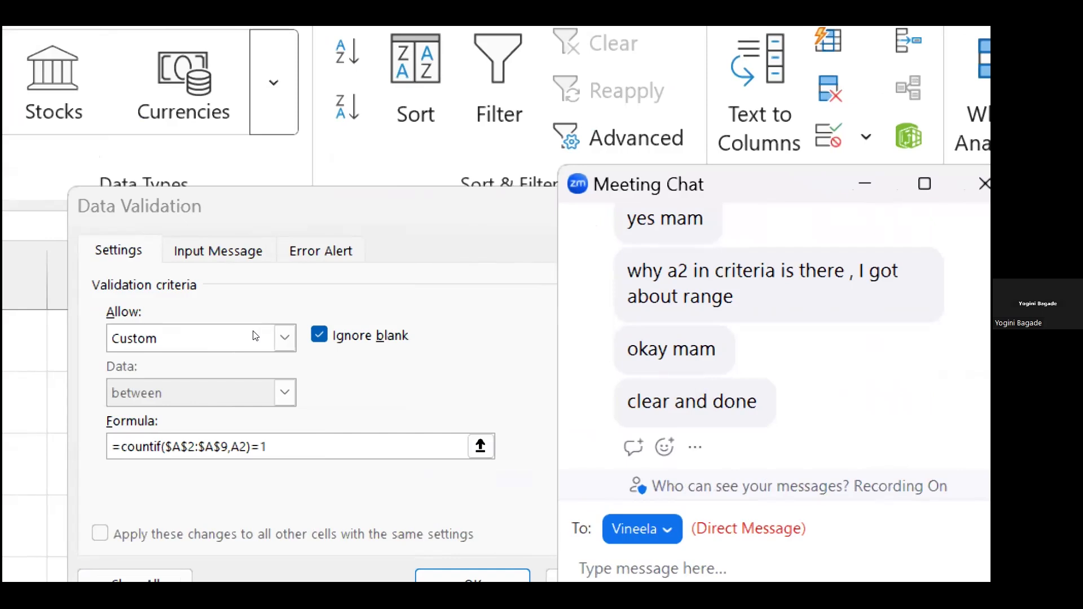
key(super+minus)
key(super+minus)
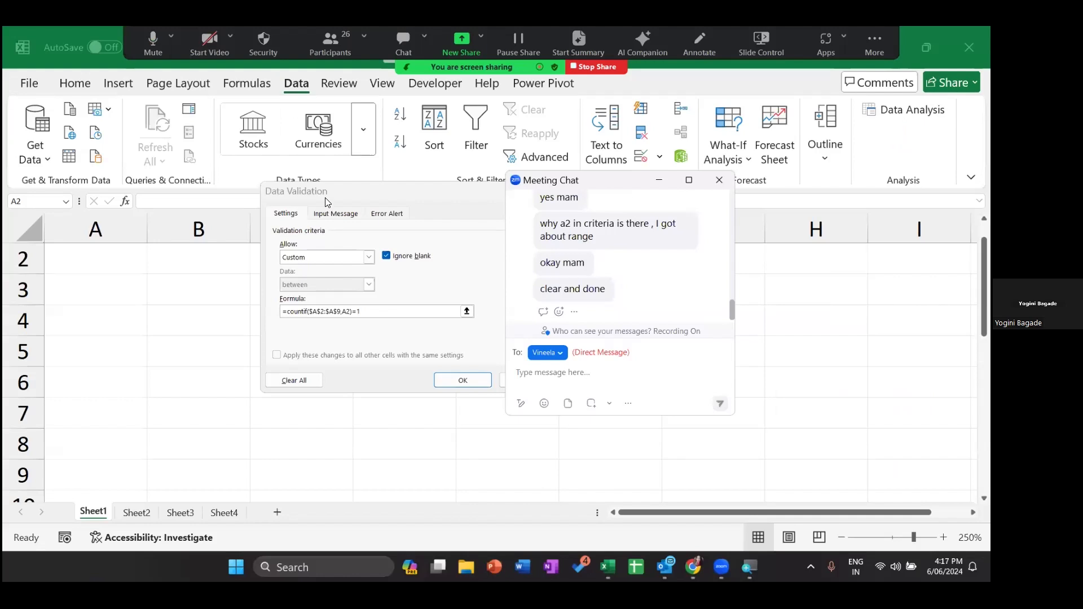
click(359, 215)
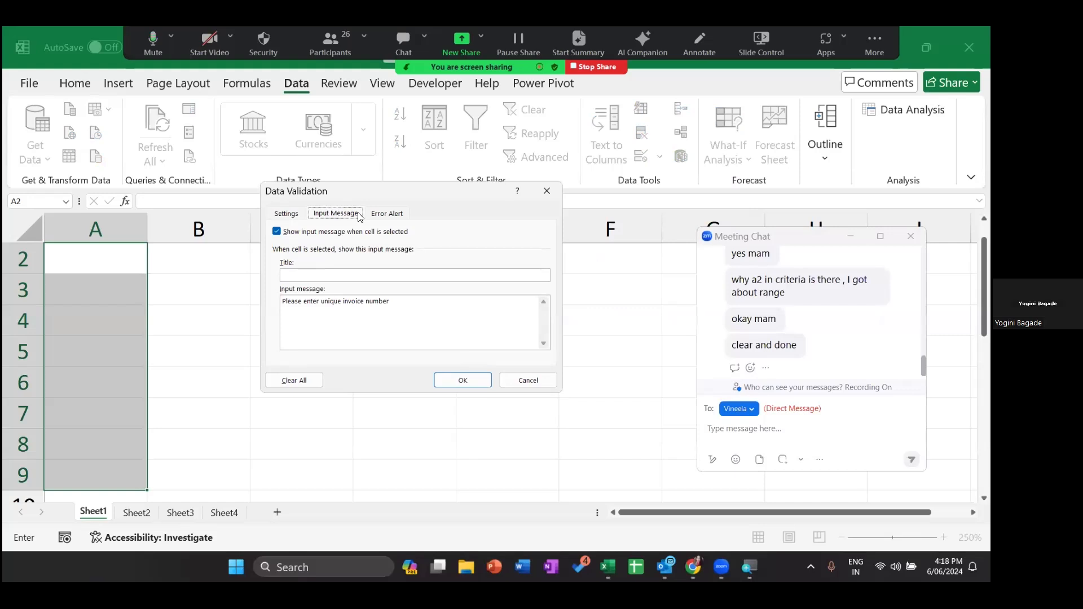
- Set the Stop error alert message to 'number already exists', then recheck both messages
click(394, 218)
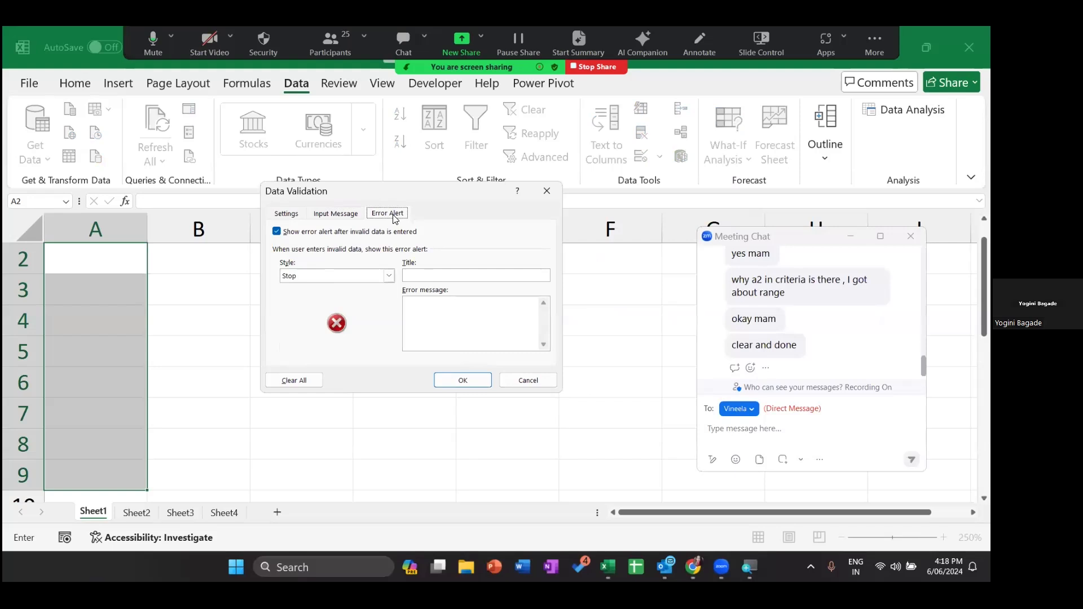
click(437, 322)
text(num)
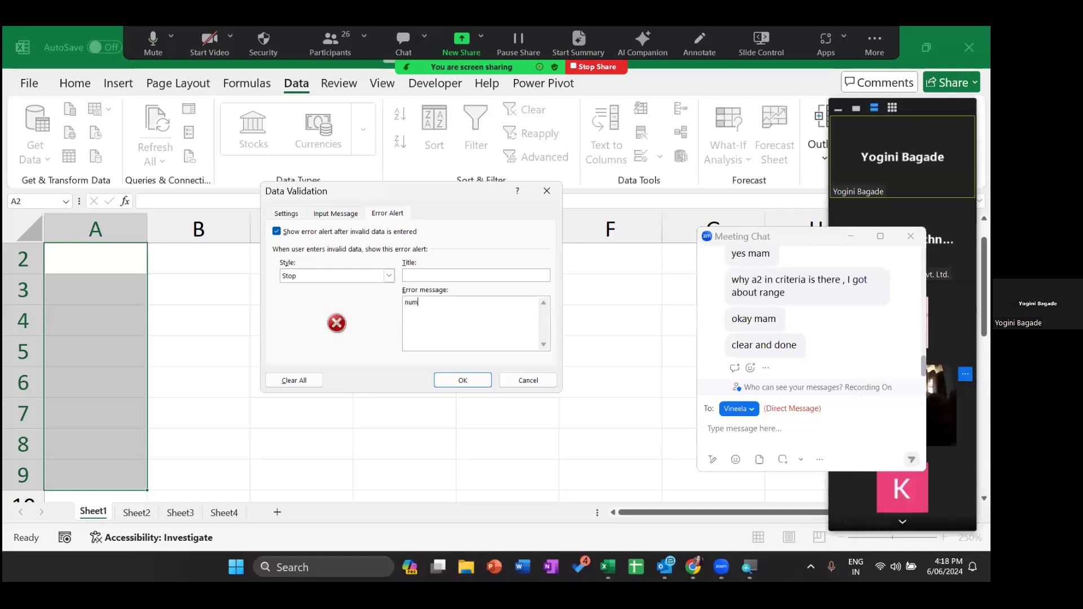
text(ber alrea)
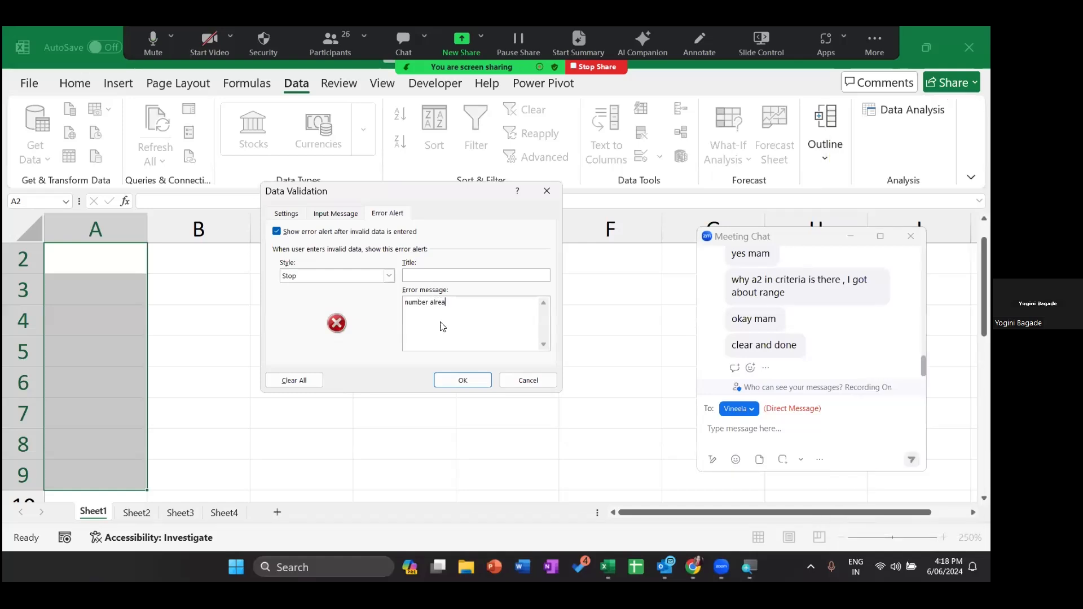
text(dy exists)
click(338, 213)
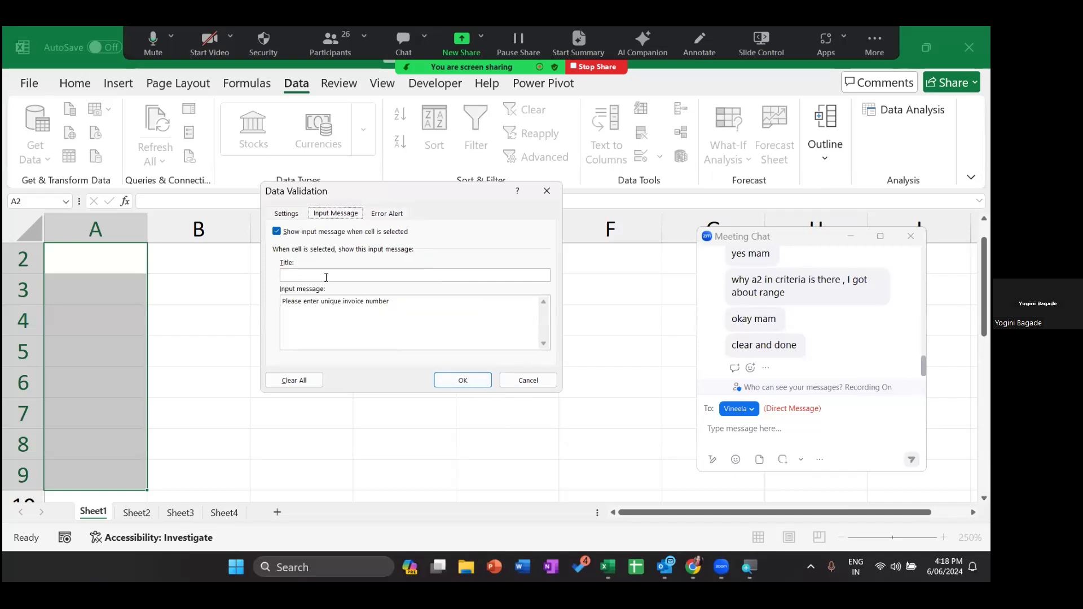
click(393, 212)
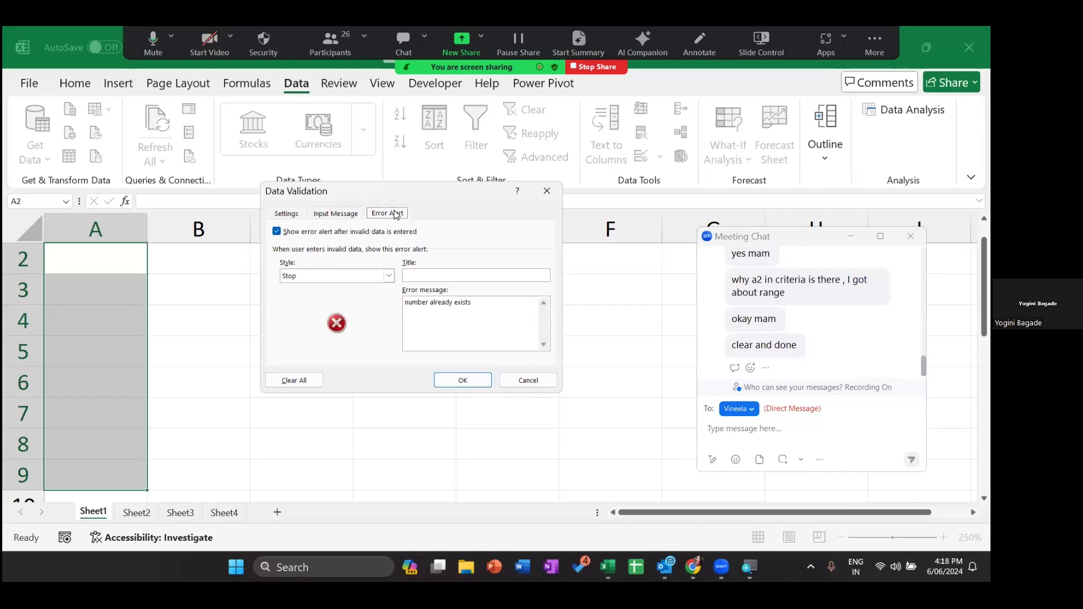
- Apply the invoice number validation and move through column A to view its input prompt
click(455, 378)
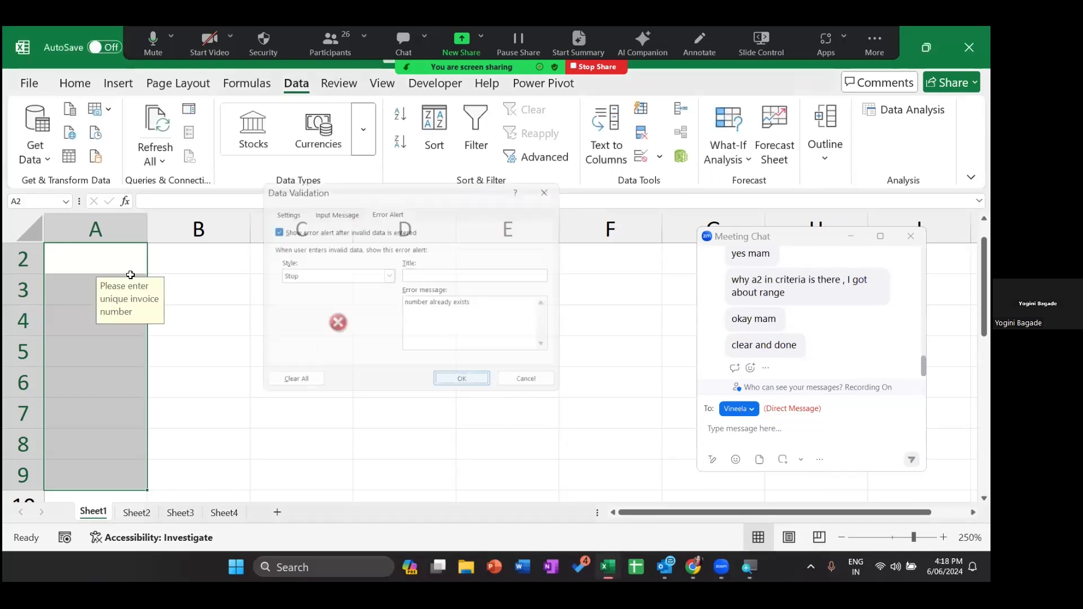
click(88, 253)
key(Down)
key(Down)
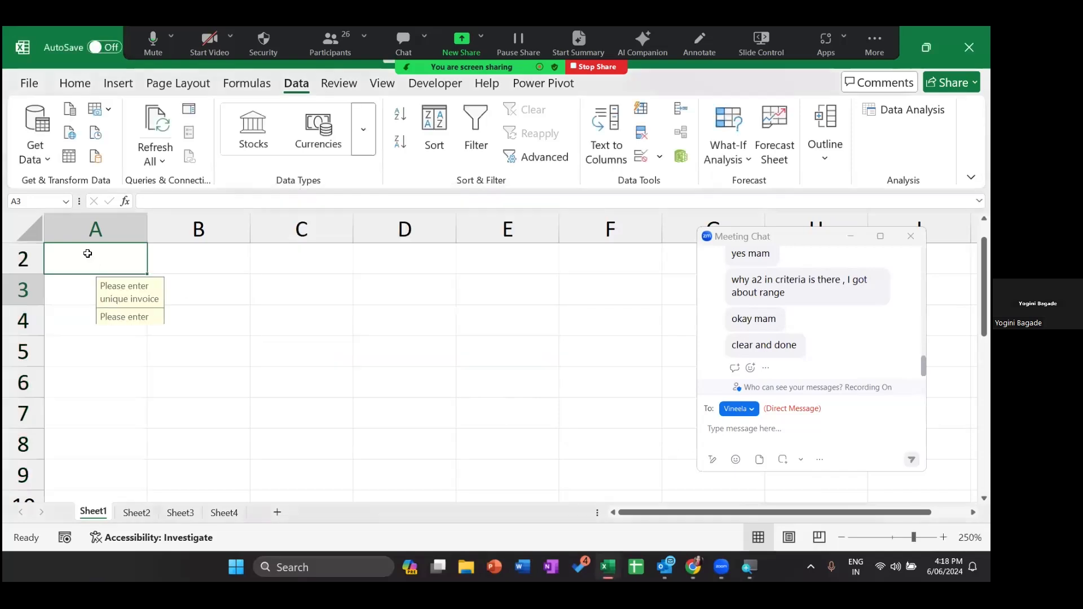
key(Down)
key(Down)
key(Down)
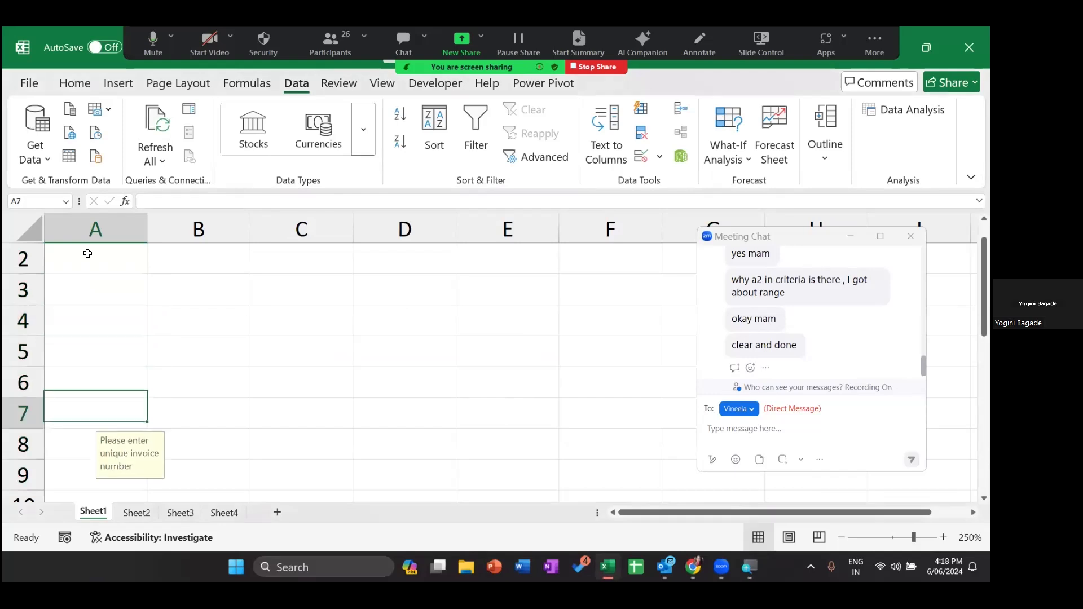
key(Up)
key(Up)
key(Up)
key(Up)
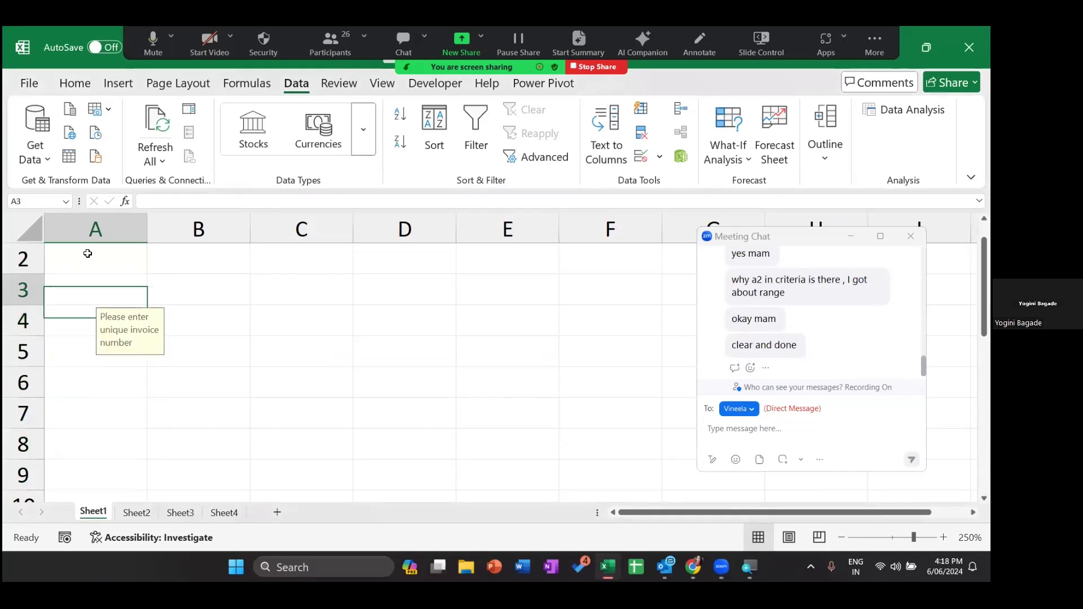
key(Up)
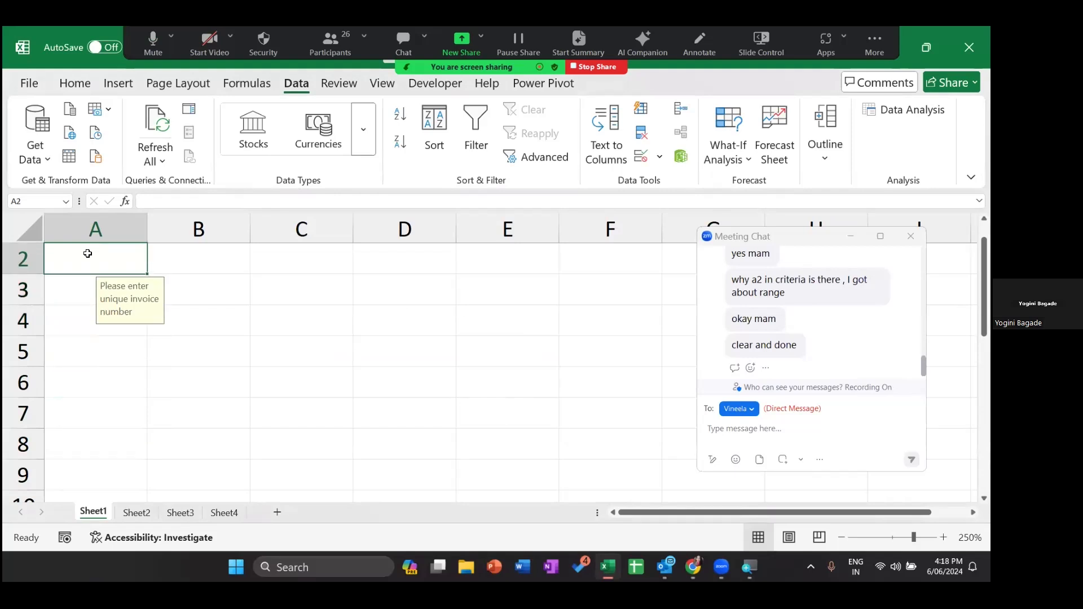
- Enter 1 in A2 and a duplicate 1 in A3 to trigger the 'number already exists' alert
text(1)
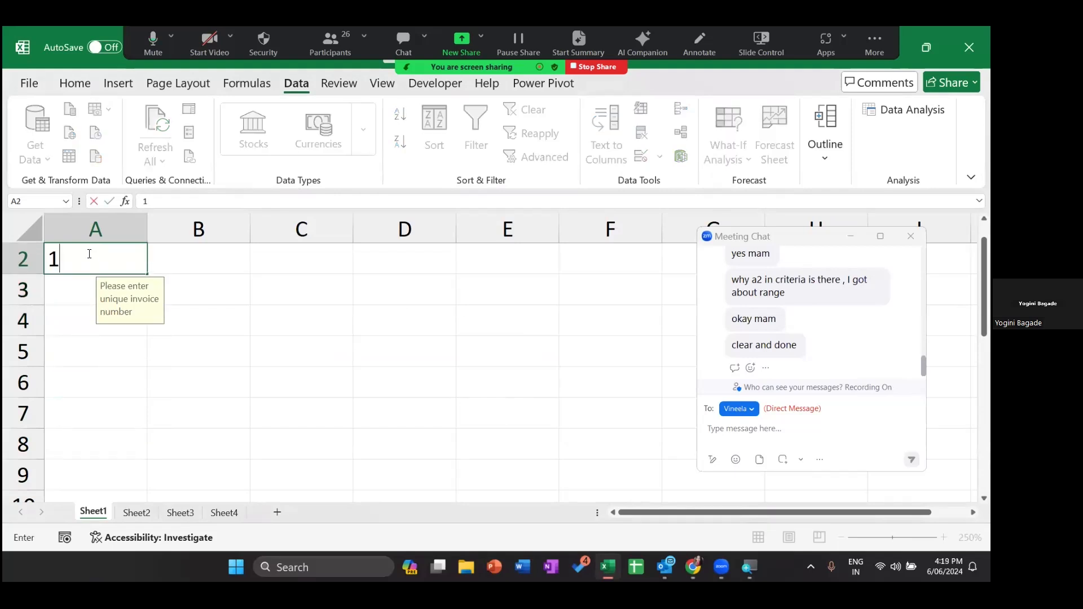
key(Return)
text(1)
key(Return)
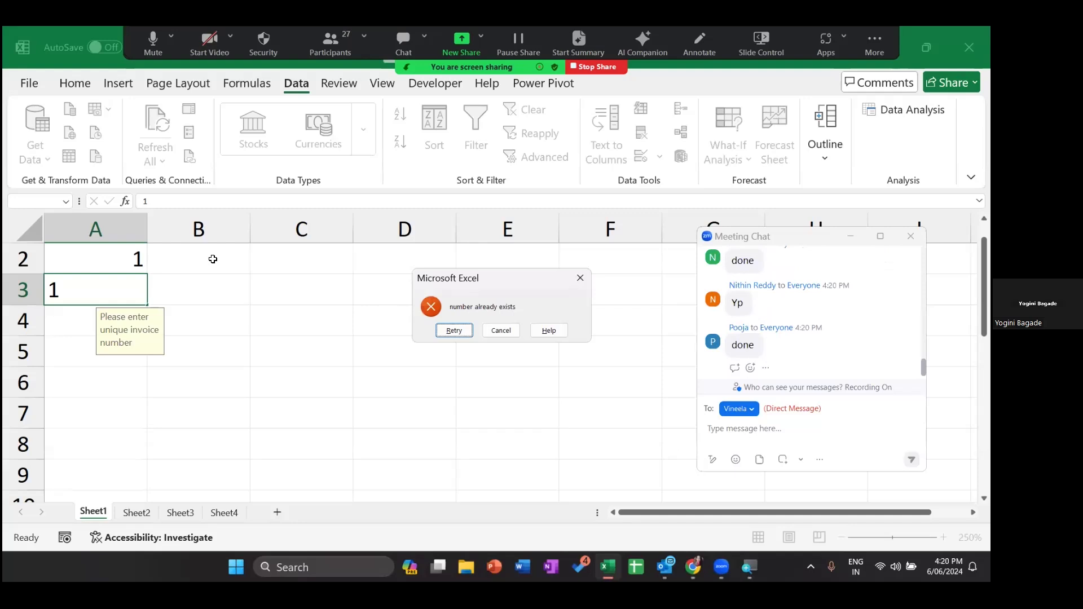
- Cancel the rejected duplicate entry and clear the test value from A2
key(Escape)
click(125, 260)
key(Delete)
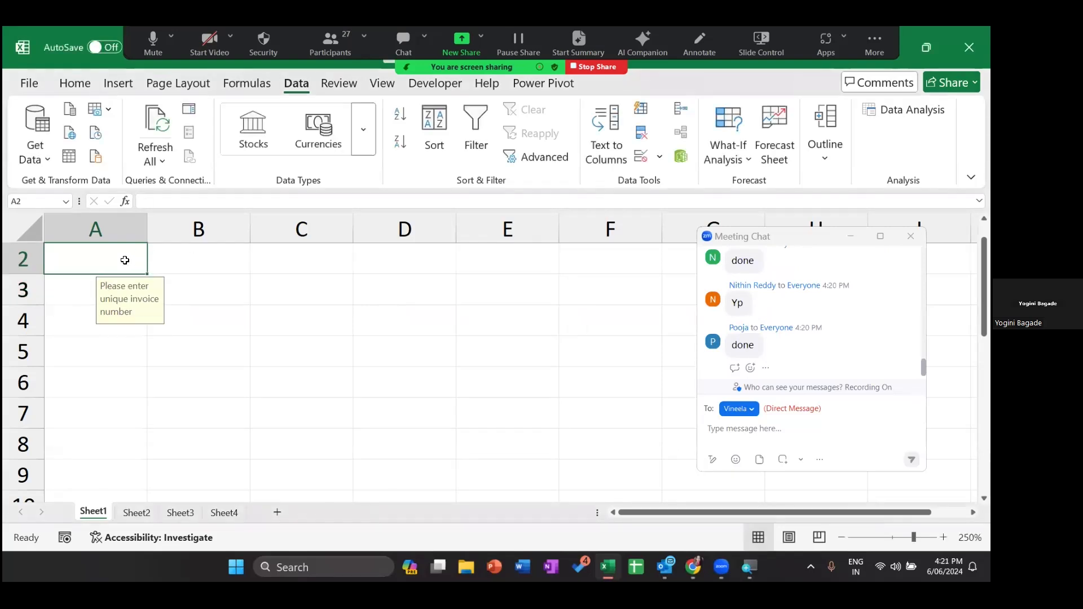
- Select the V Name cells from B2 down the column
key(Up)
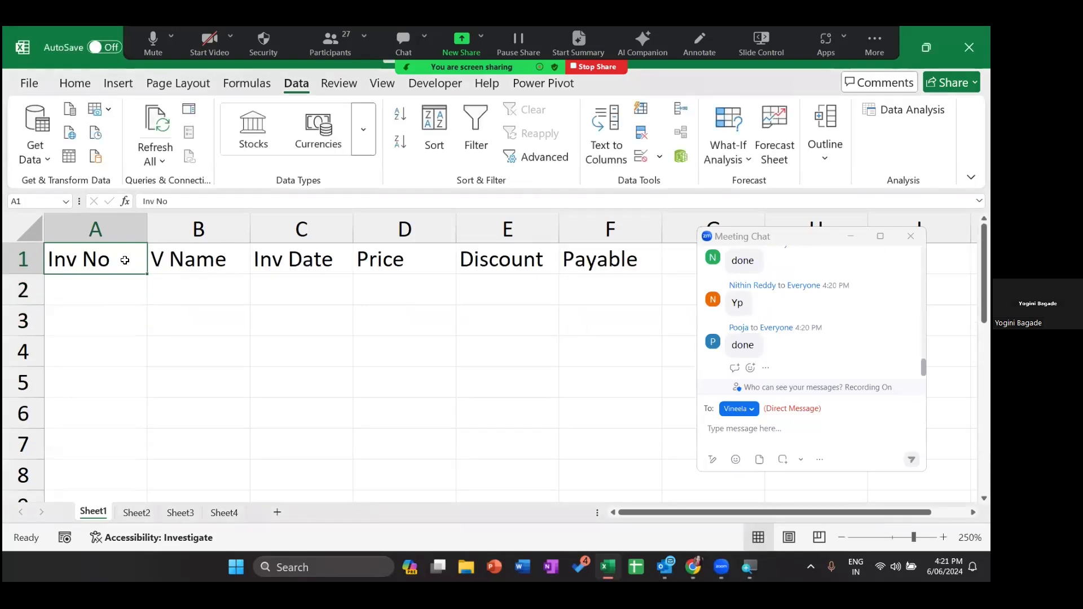
key(Right)
key(Down)
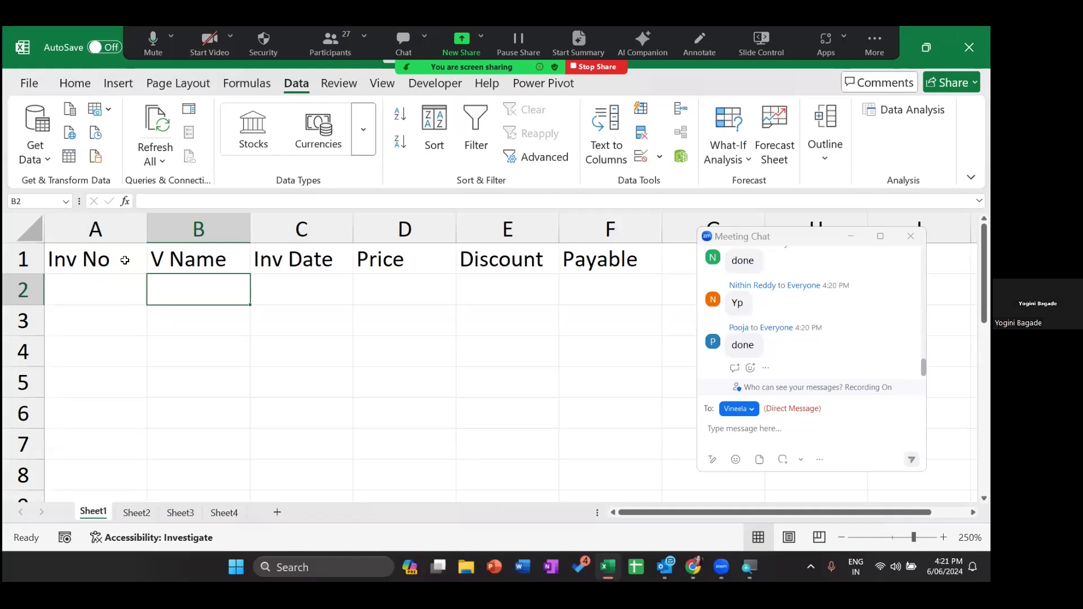
key(shift+Down)
key(shift+Down)
key(shift+Down)
key(shift+Down)
key(shift+Down)
key(shift+Down)
key(shift+Down)
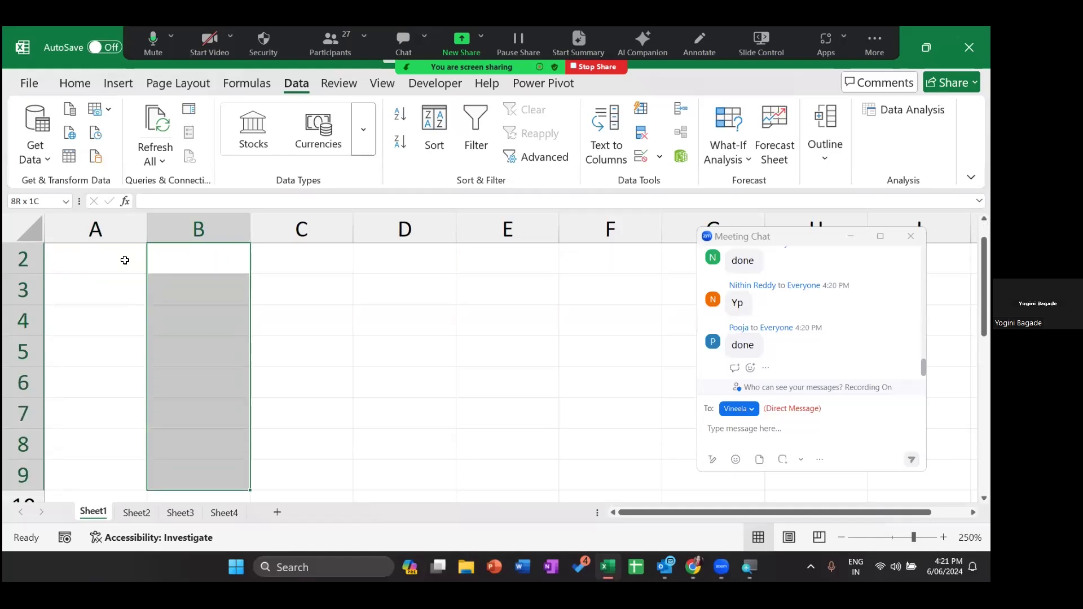
key(shift+Down)
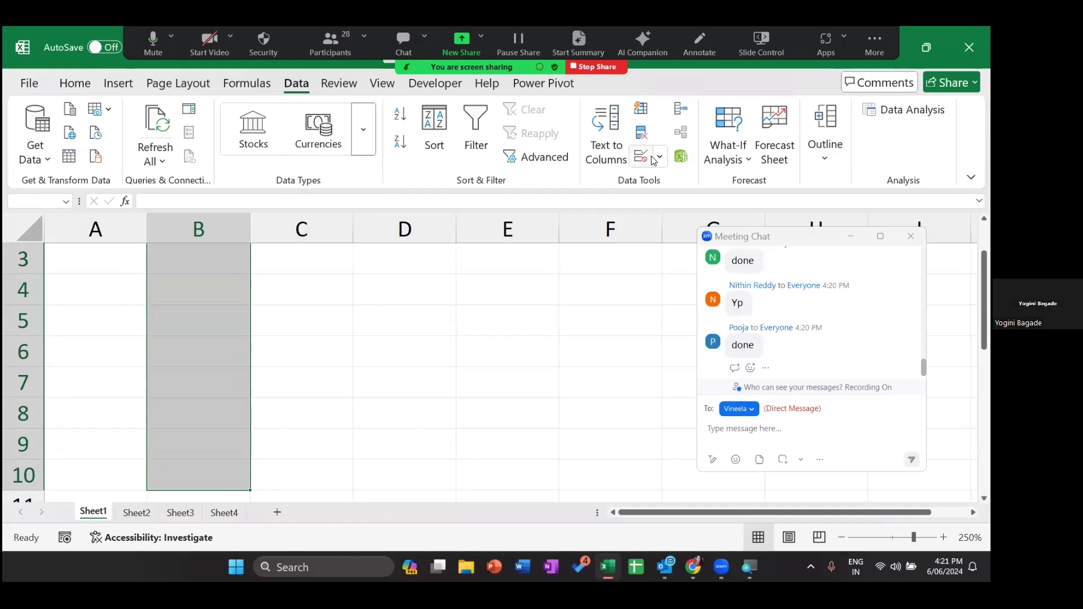
scroll(325, 293, up, 1)
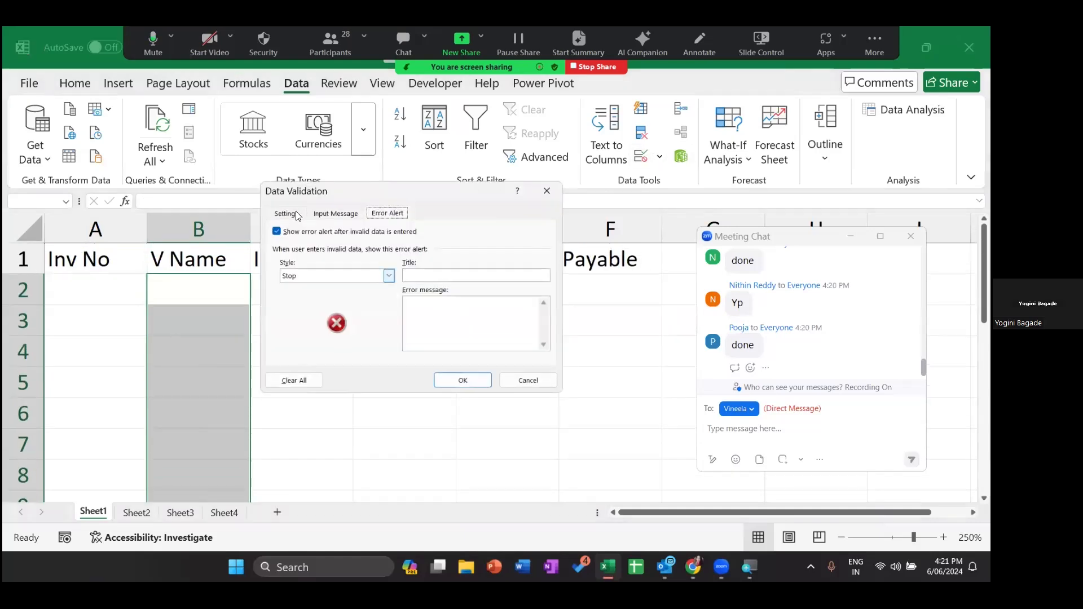
- Make the V Name rule a List with source AR,TY,IO,KL,PM instead of the G1:G4 range
click(297, 214)
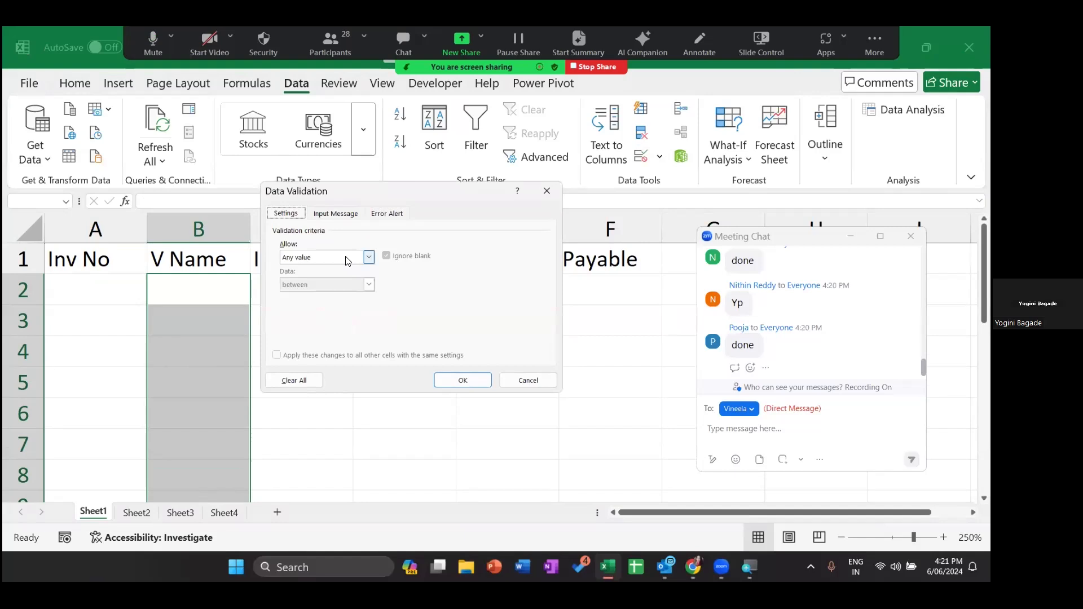
click(332, 257)
click(320, 295)
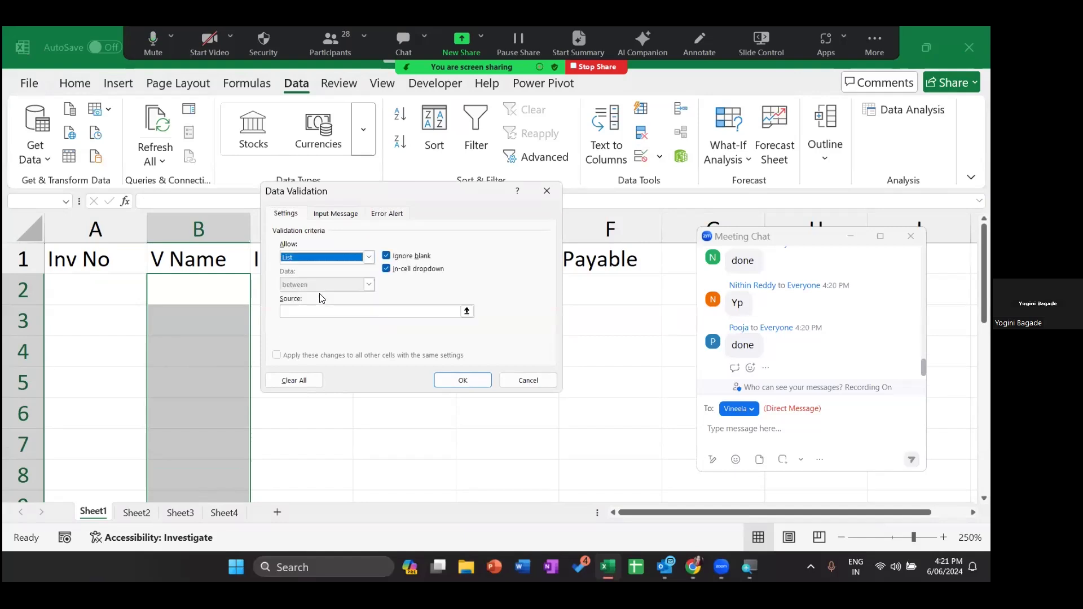
click(303, 314)
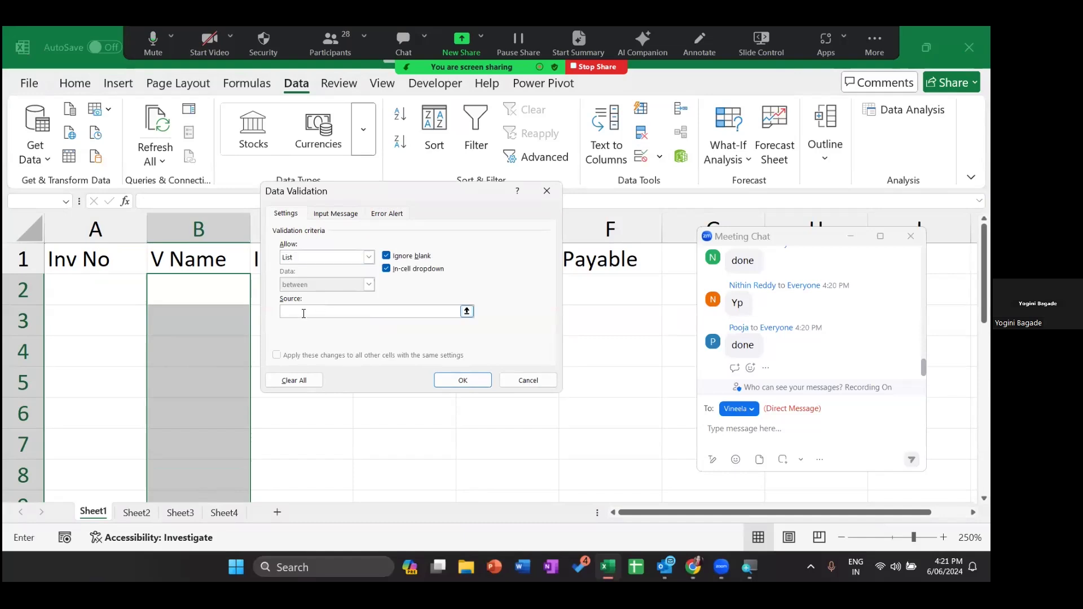
click(686, 271)
drag(686, 270, 684, 352)
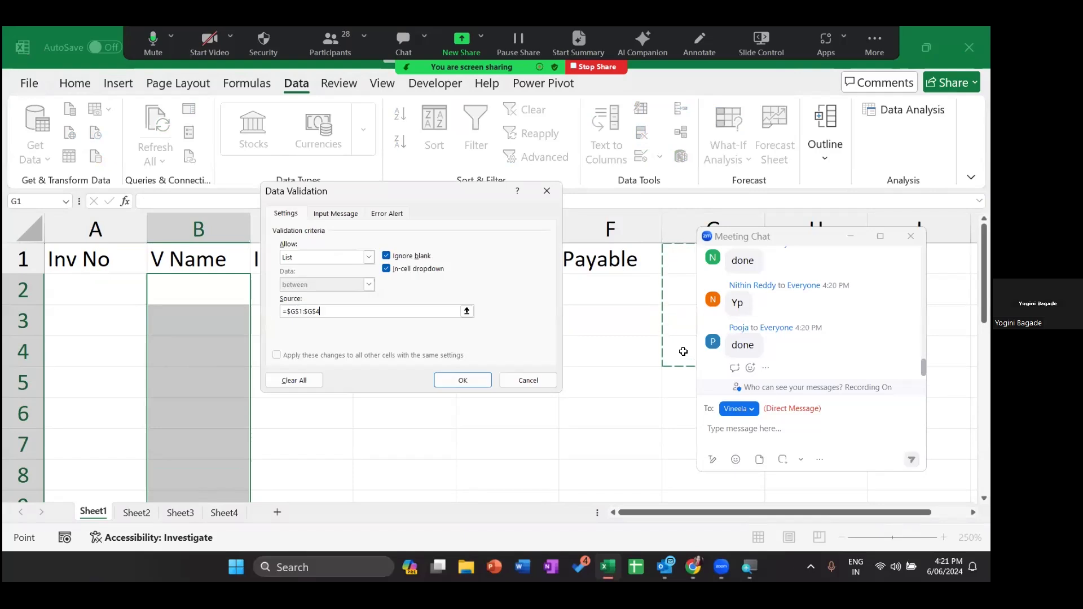
key(BackSpace)
key(BackSpace)
key(BackSpace)
key(BackSpace)
key(BackSpace)
key(BackSpace)
key(BackSpace)
key(BackSpace)
key(BackSpace)
key(BackSpace)
text(AR,TY,IO,KL)
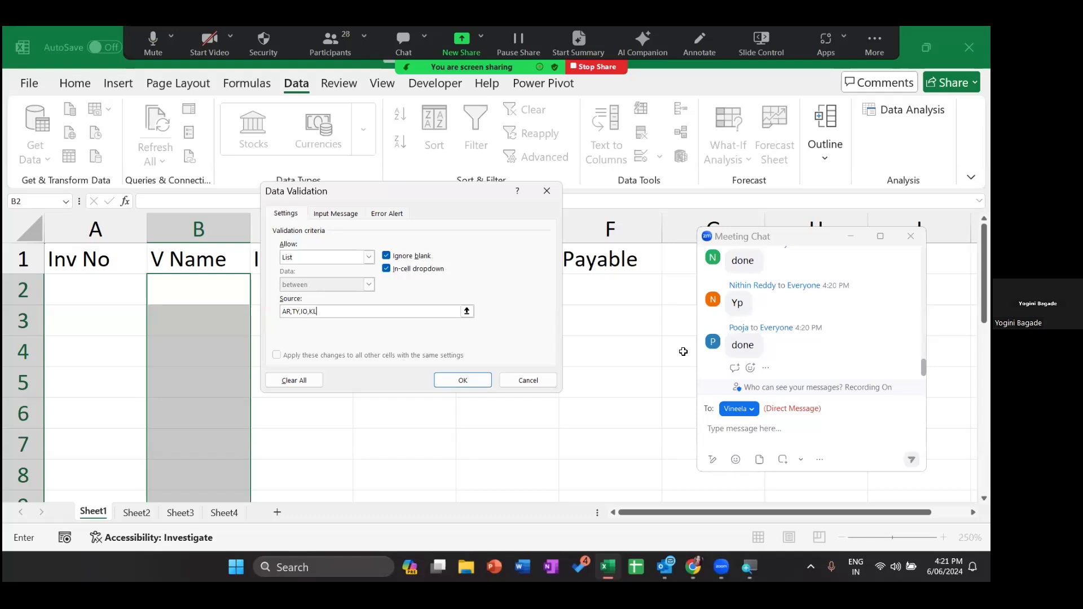
text(,PM)
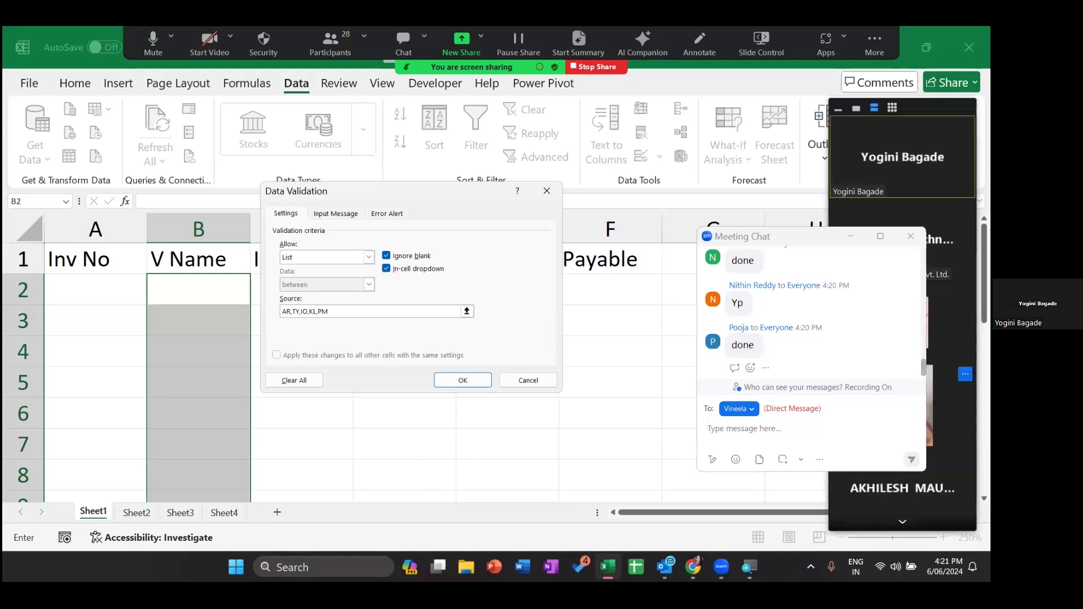
click(965, 374)
click(899, 398)
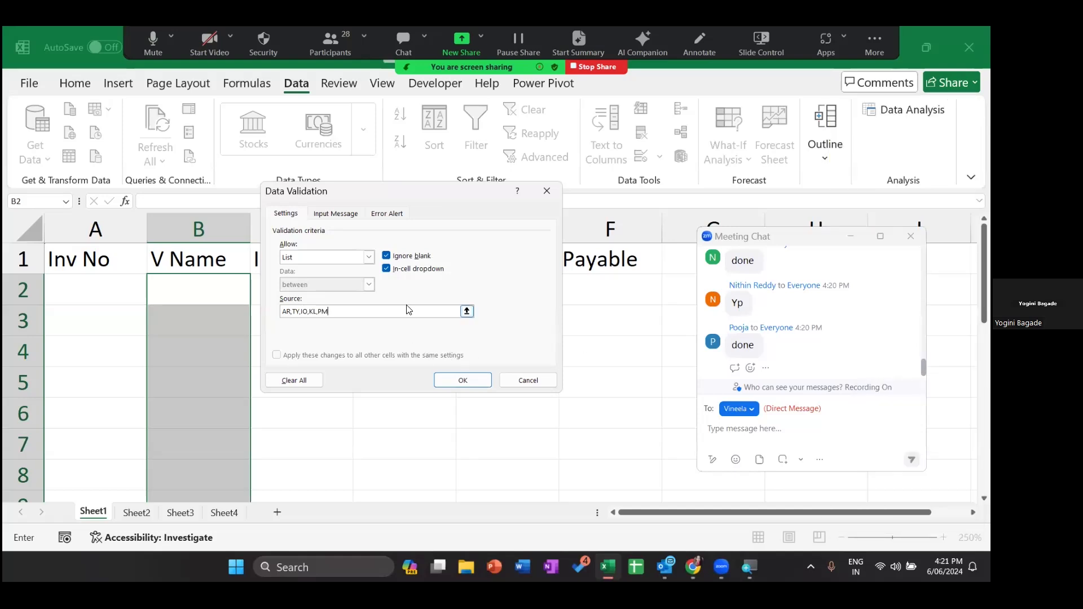
- Append ,KL so the list source reads AR,TY,IO,KL,PM,KL
text(,KL)
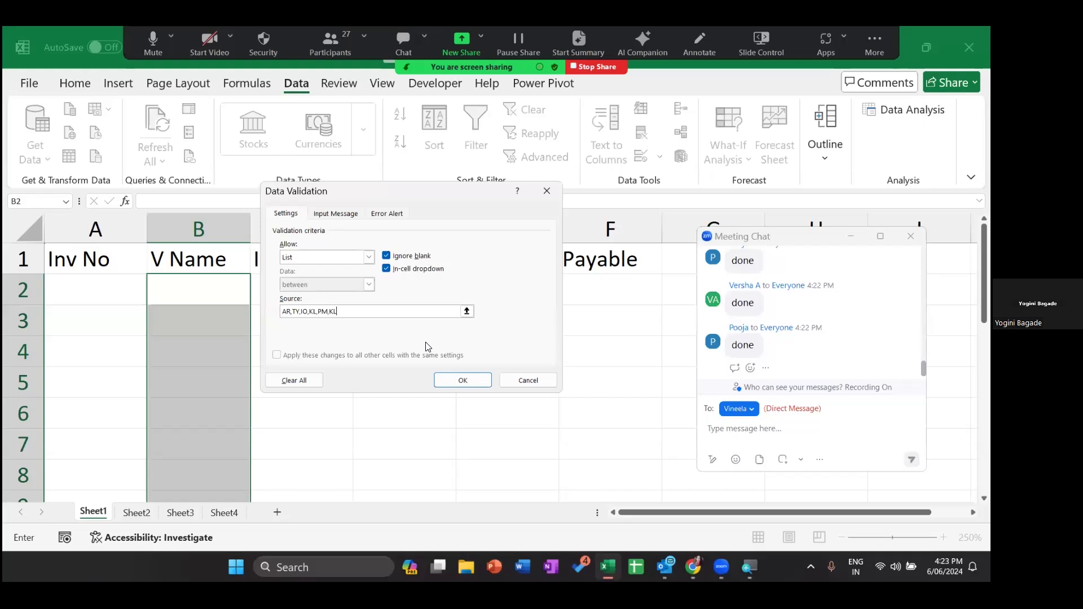
- Apply the V Name list rule and check the dropdown choices in B2
click(475, 379)
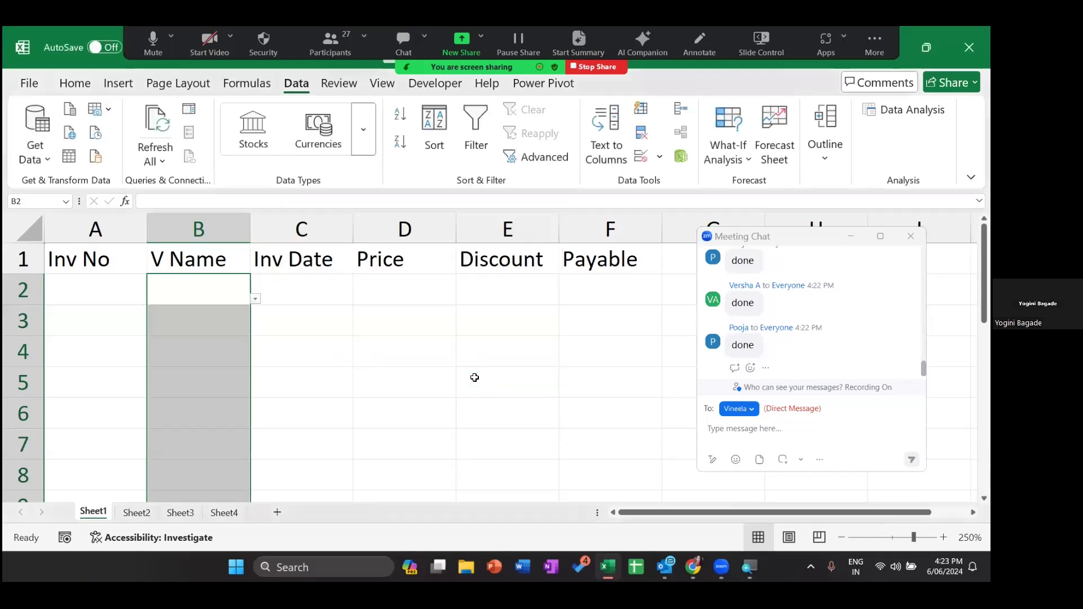
click(255, 299)
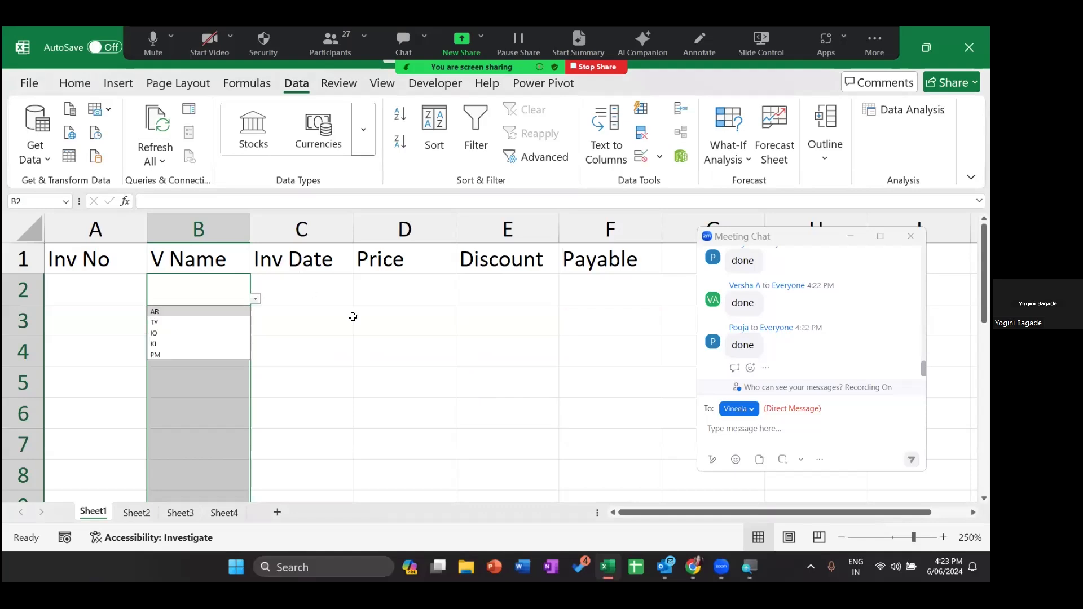
click(339, 307)
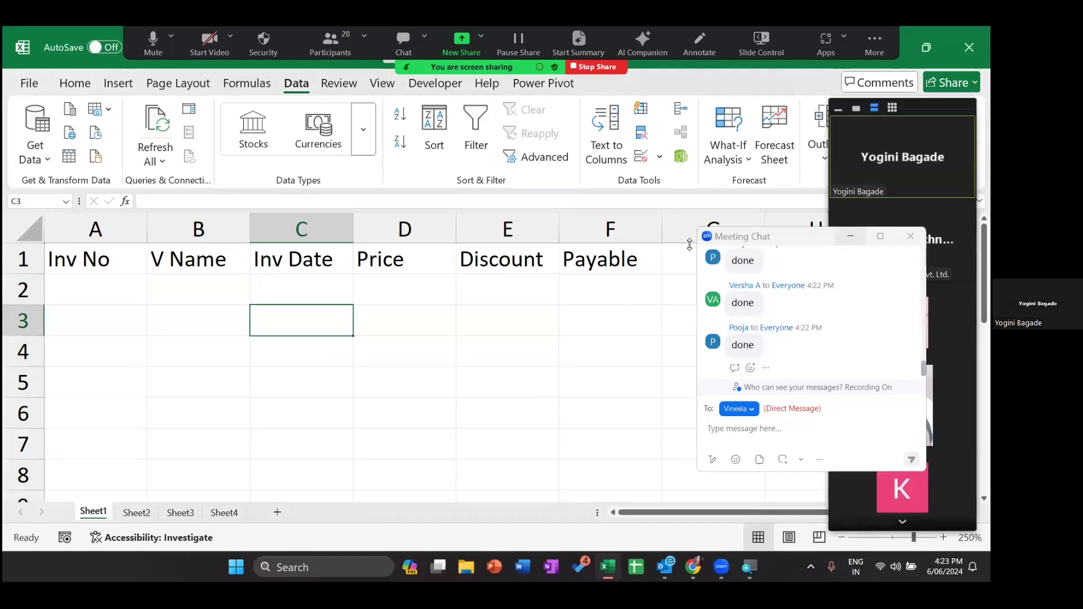
- Select the empty Inv Date cells C2 through C10
drag(794, 229, 689, 244)
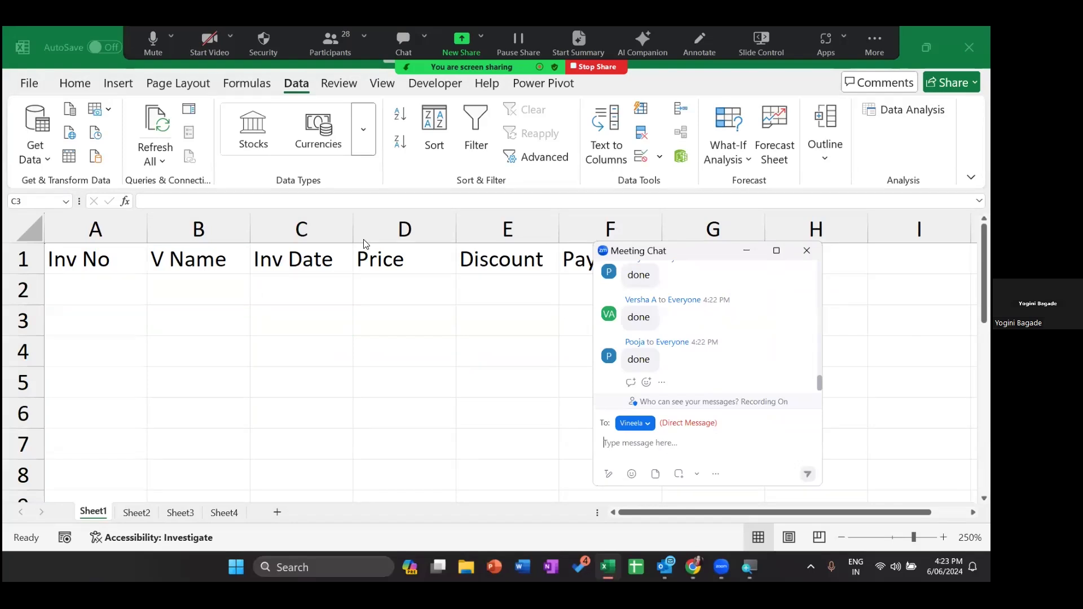
click(310, 297)
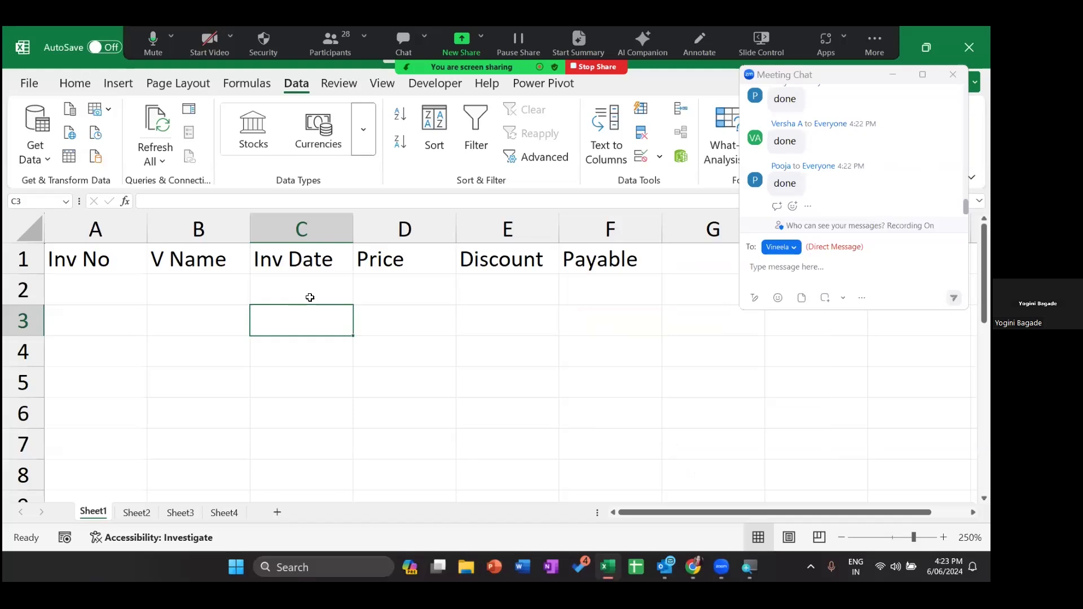
click(310, 298)
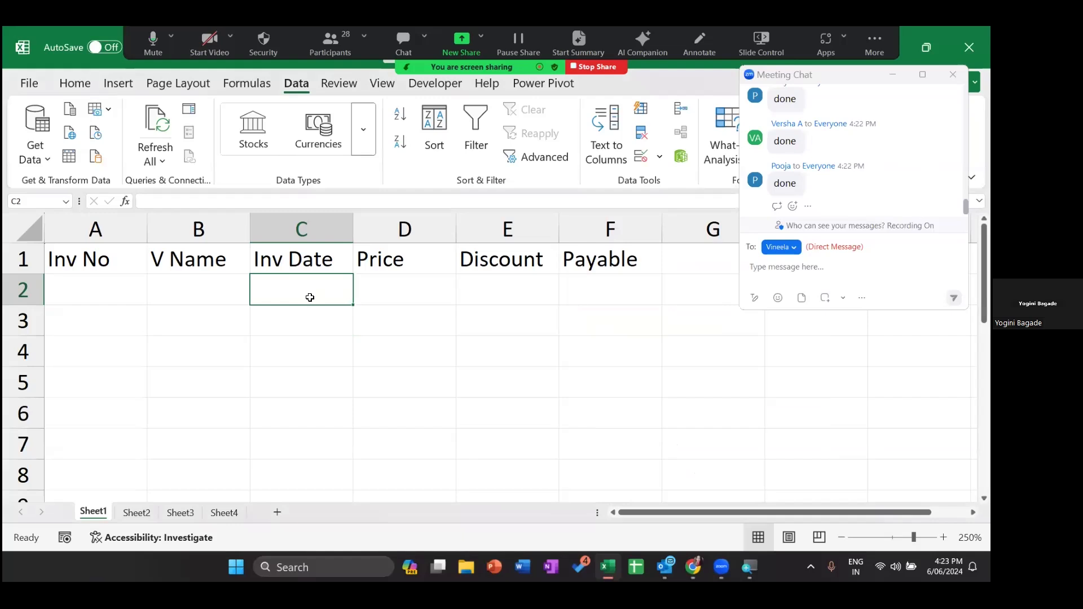
key(shift+Down)
key(shift+Down)
key(shift+Down)
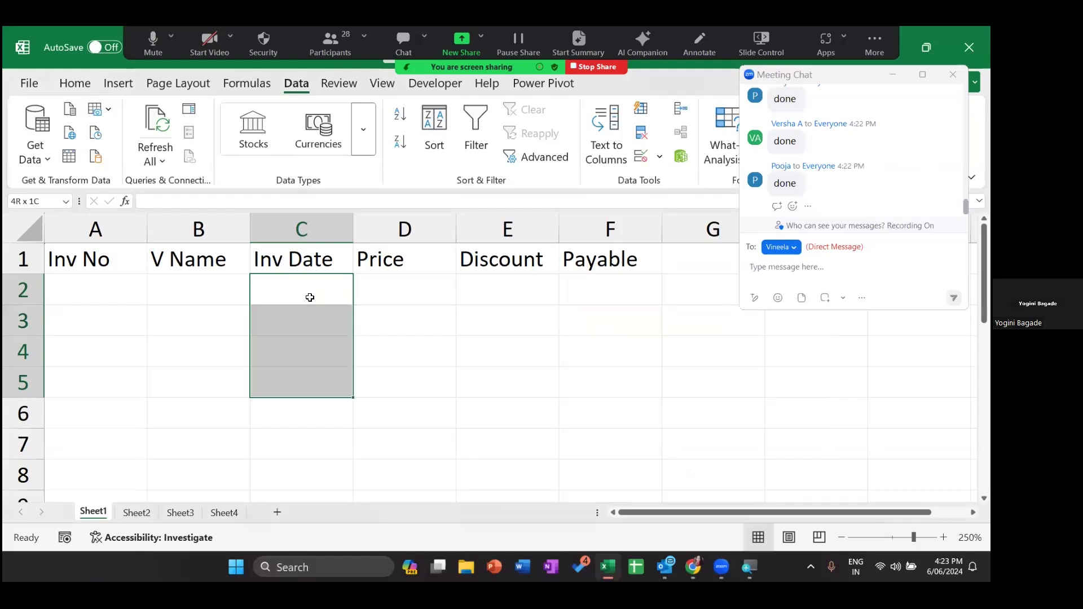
key(shift+Down)
key(shift+Down)
key(shift+Down)
key(shift+Down)
key(shift+Down)
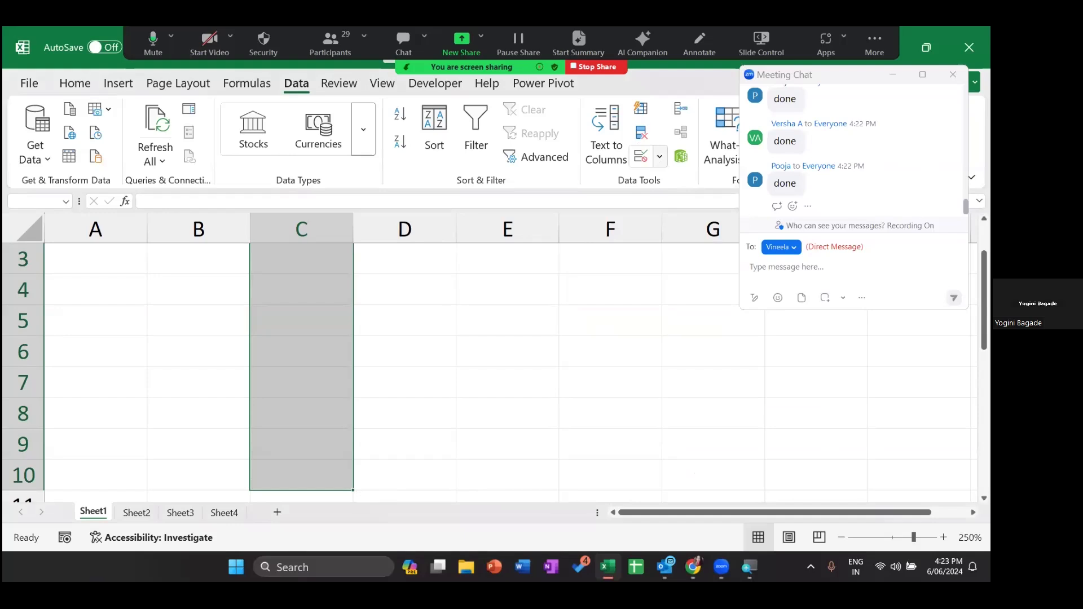
- Set the Inv Date validation to allow only dates greater than =today()
click(659, 159)
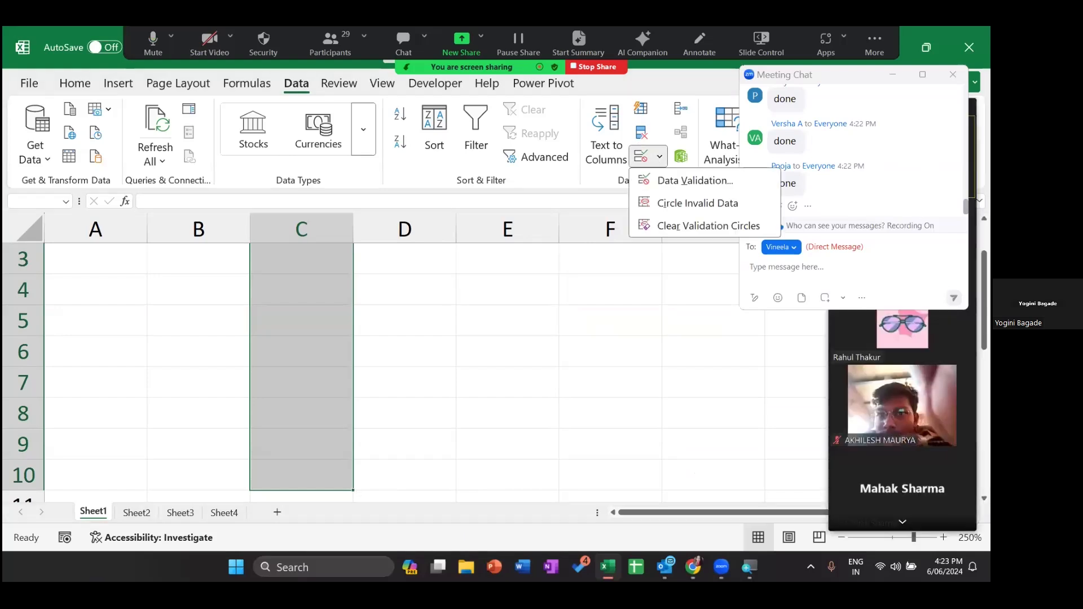
click(660, 156)
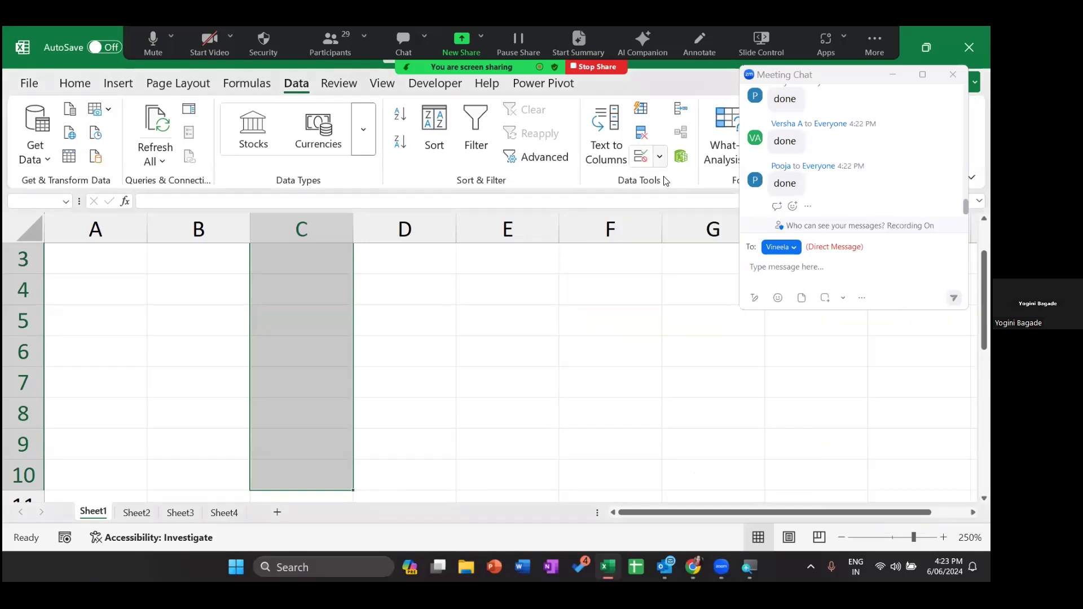
click(328, 258)
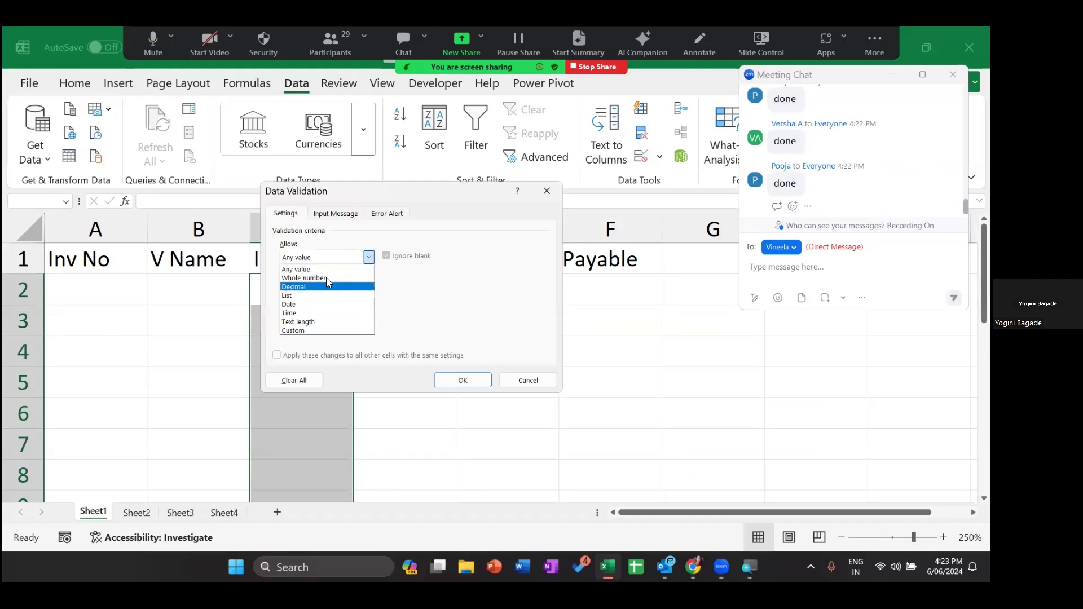
click(322, 305)
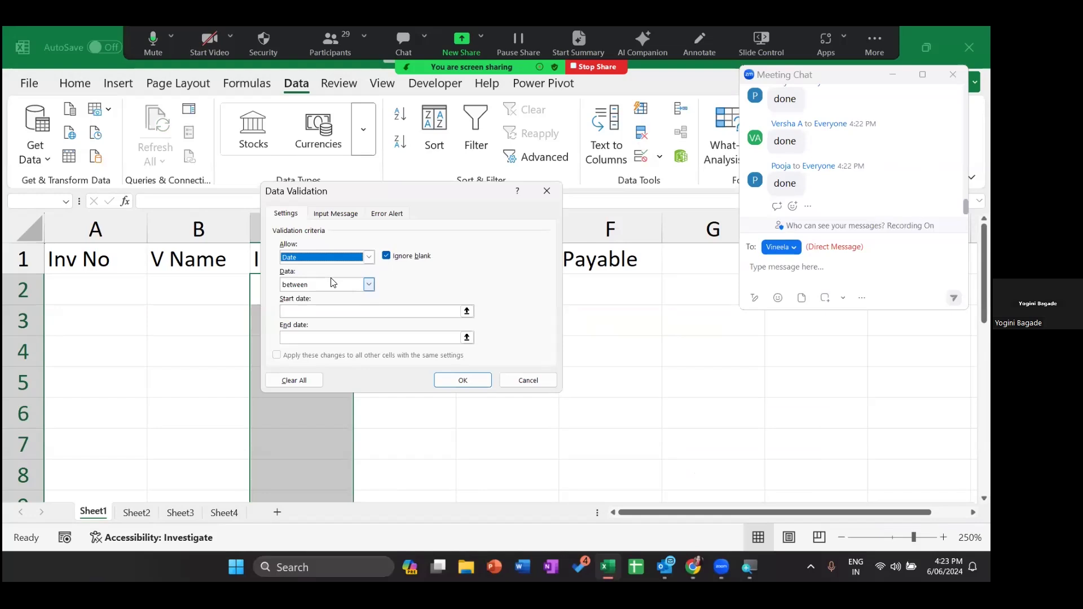
click(332, 283)
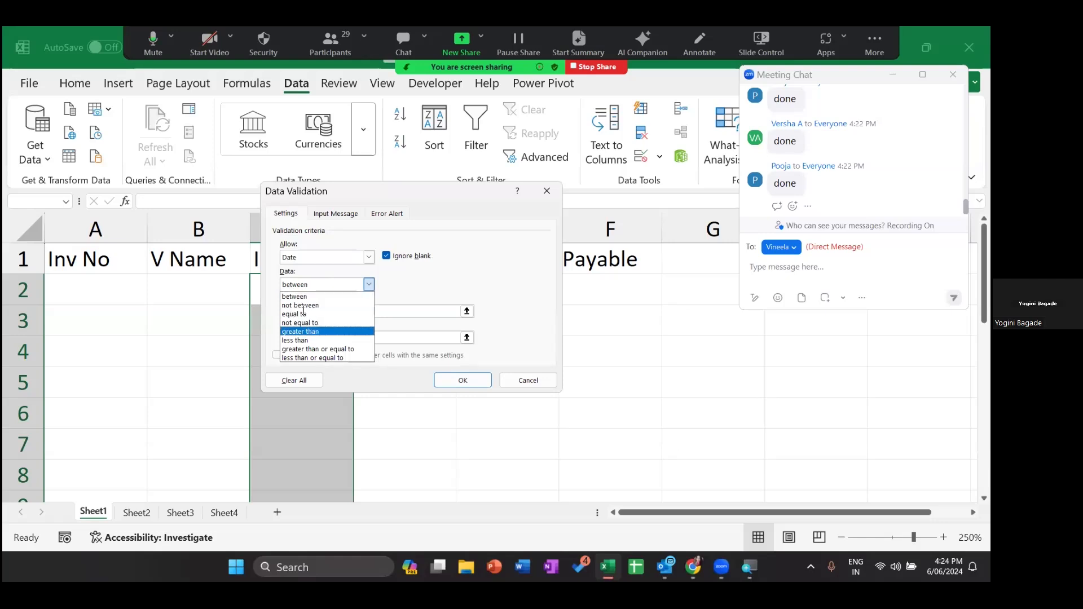
click(313, 332)
click(303, 309)
text(=toda)
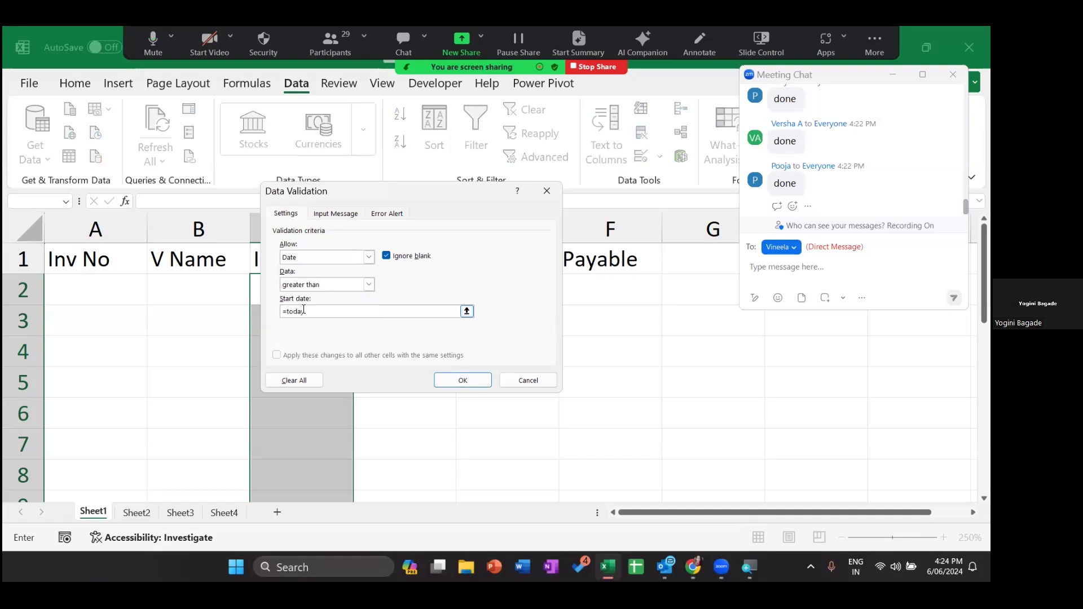
text(y())
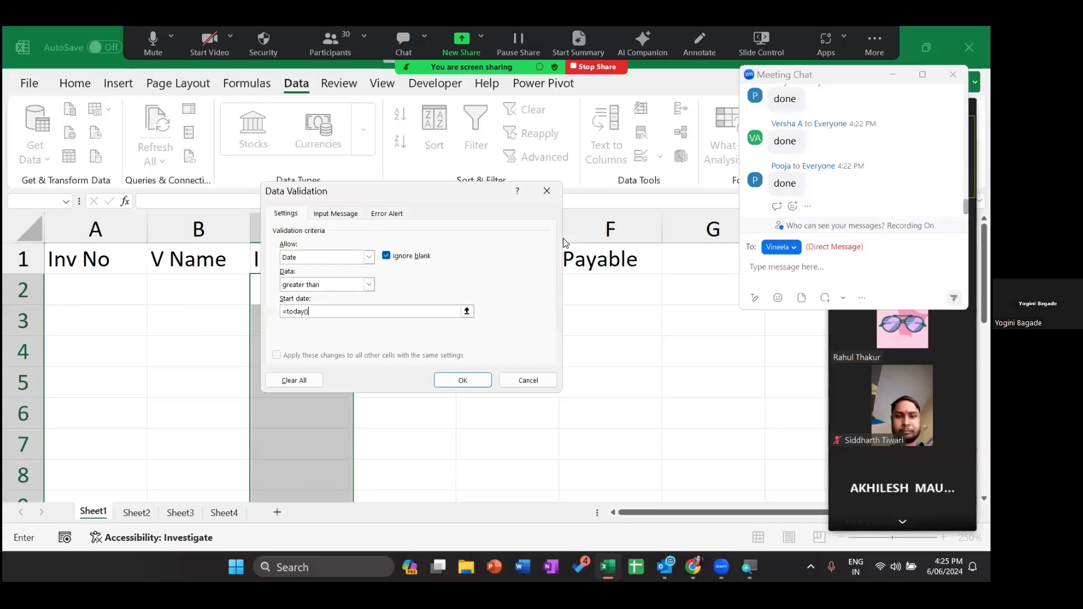
- Apply the Inv Date rule with start date =today(), removing the stray H4 reference
text(+)
click(780, 364)
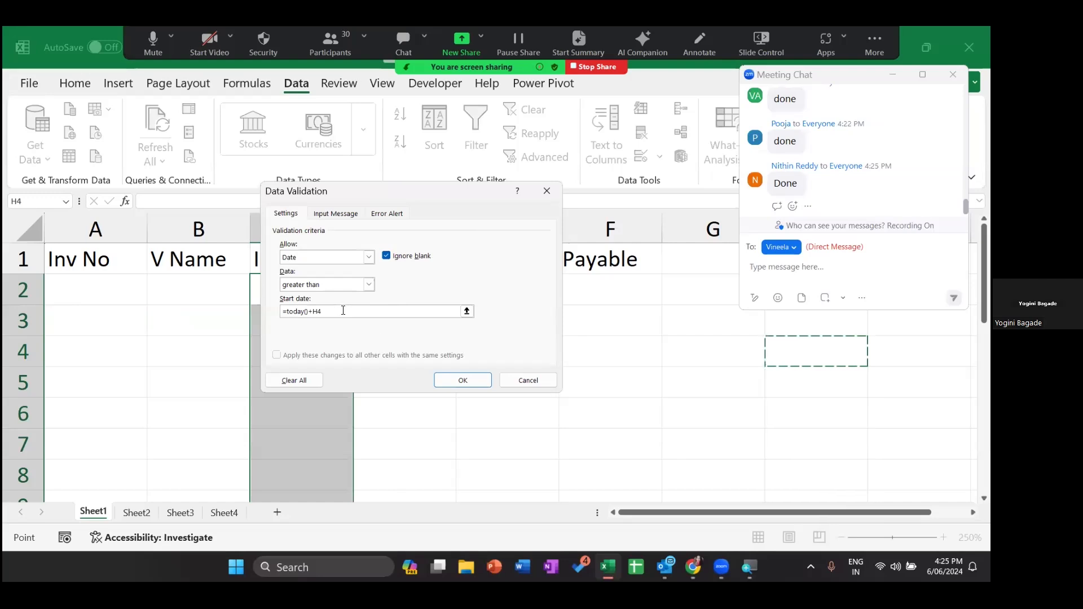
key(BackSpace)
key(BackSpace)
key(BackSpace)
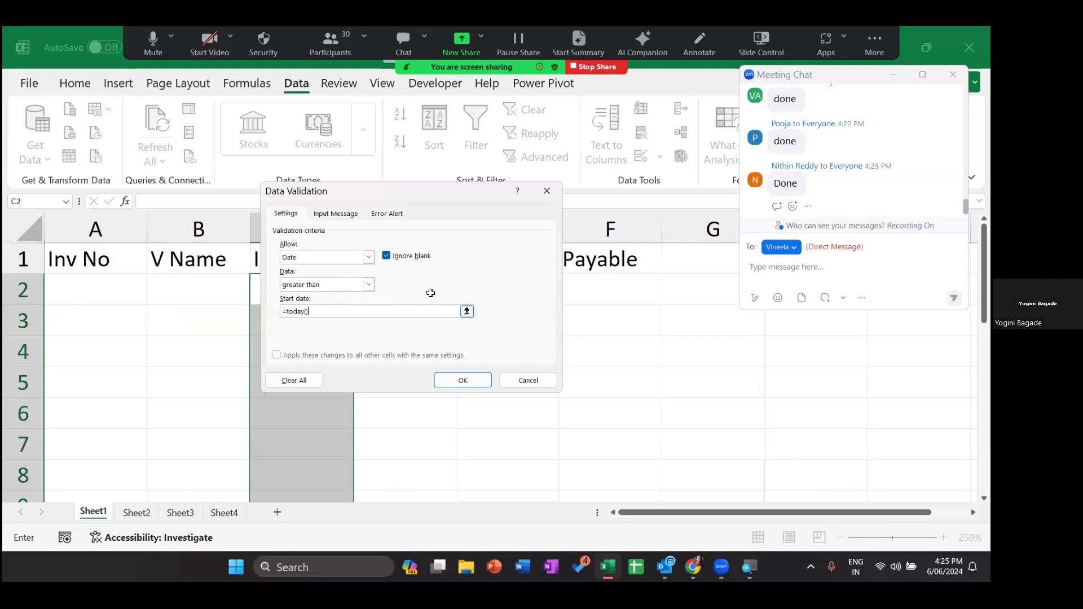
key(Return)
click(430, 293)
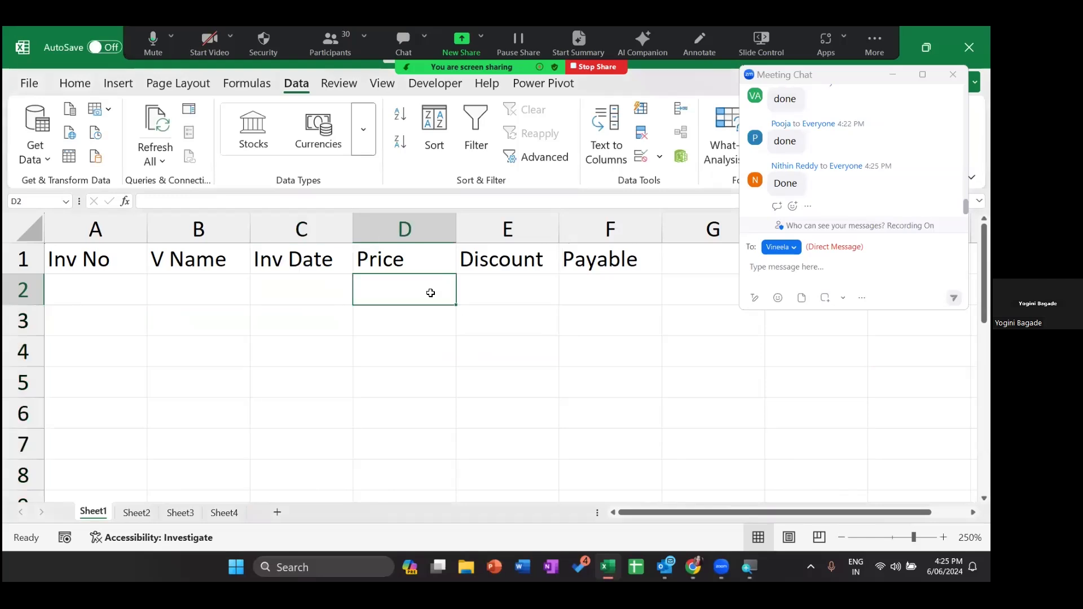
- Restrict D2:D10 to whole numbers greater than 0
key(shift+Down)
key(shift+Down)
key(shift+Down)
key(shift+Down)
key(shift+Down)
key(shift+Down)
key(shift+Down)
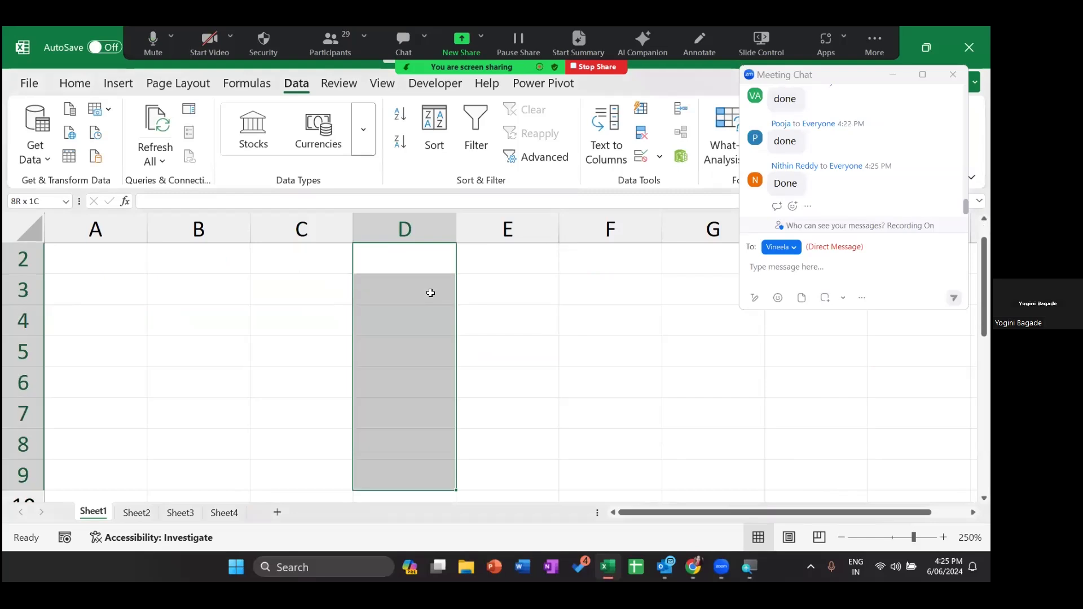
key(shift+Down)
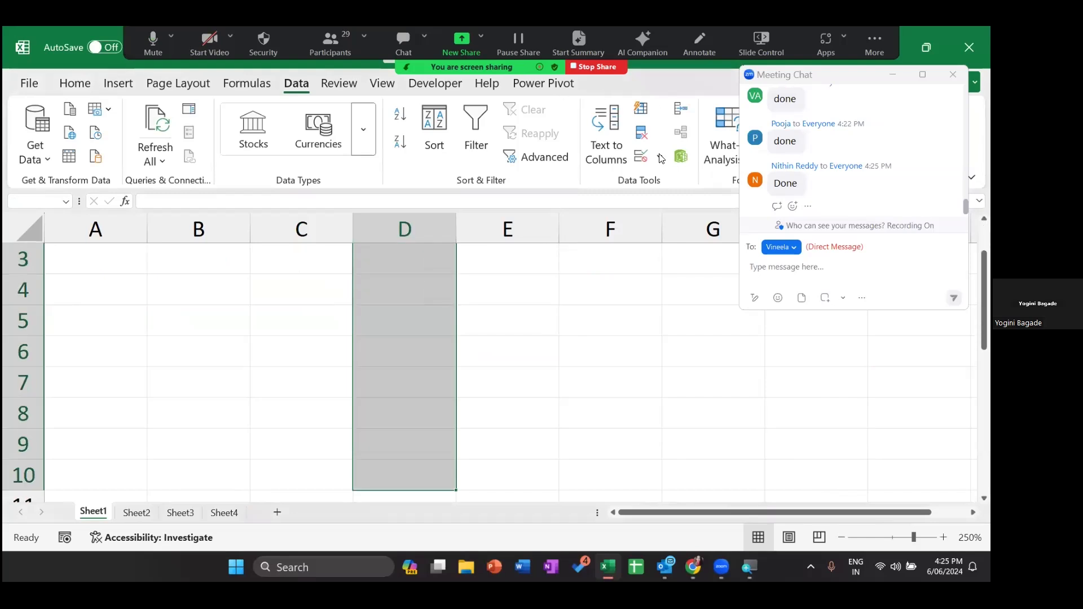
click(660, 158)
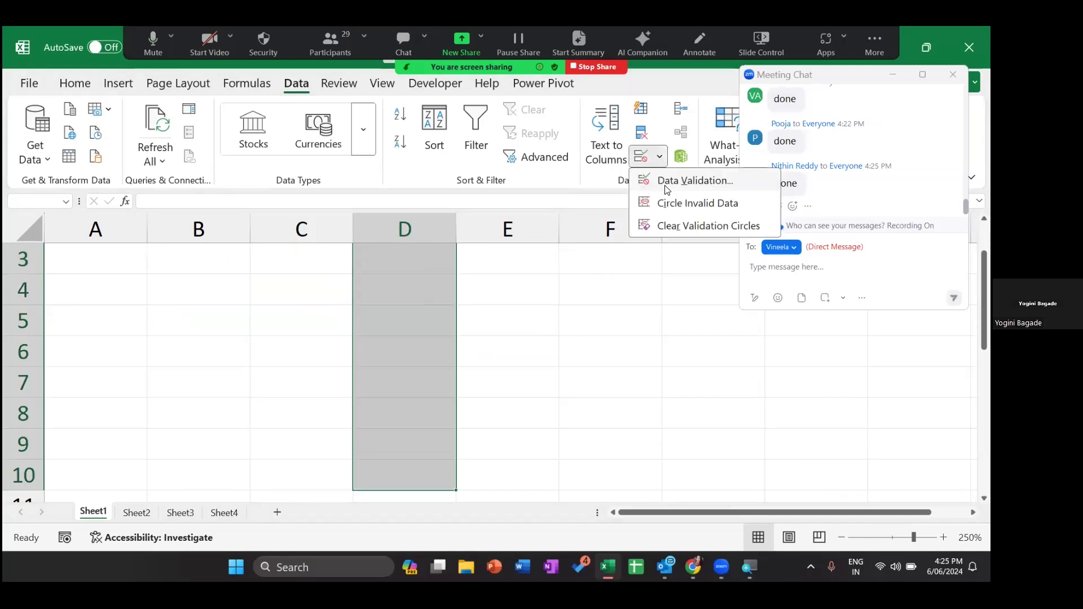
click(683, 181)
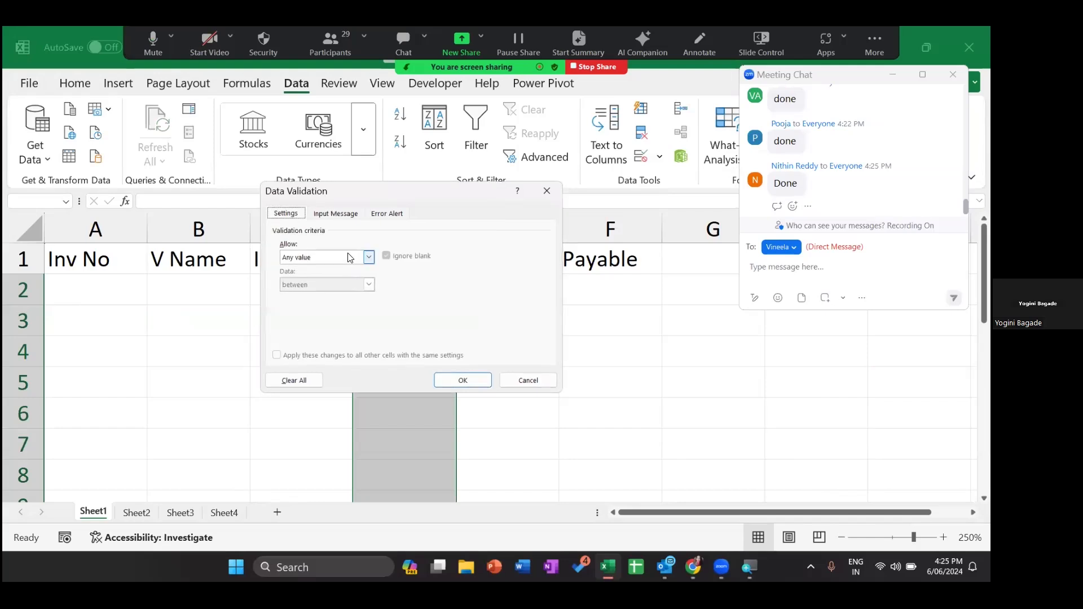
click(321, 257)
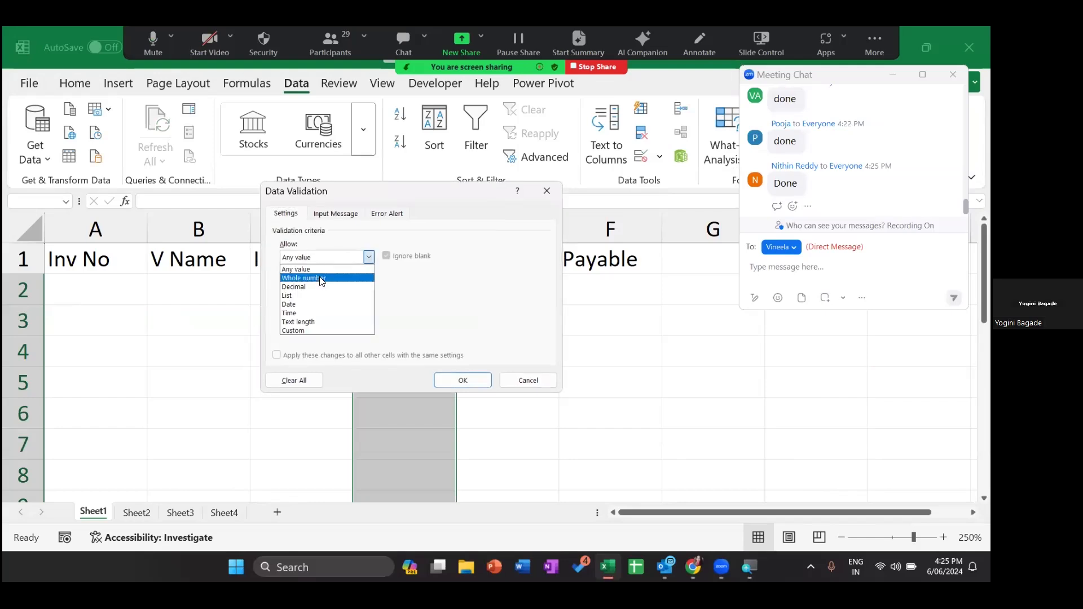
click(321, 276)
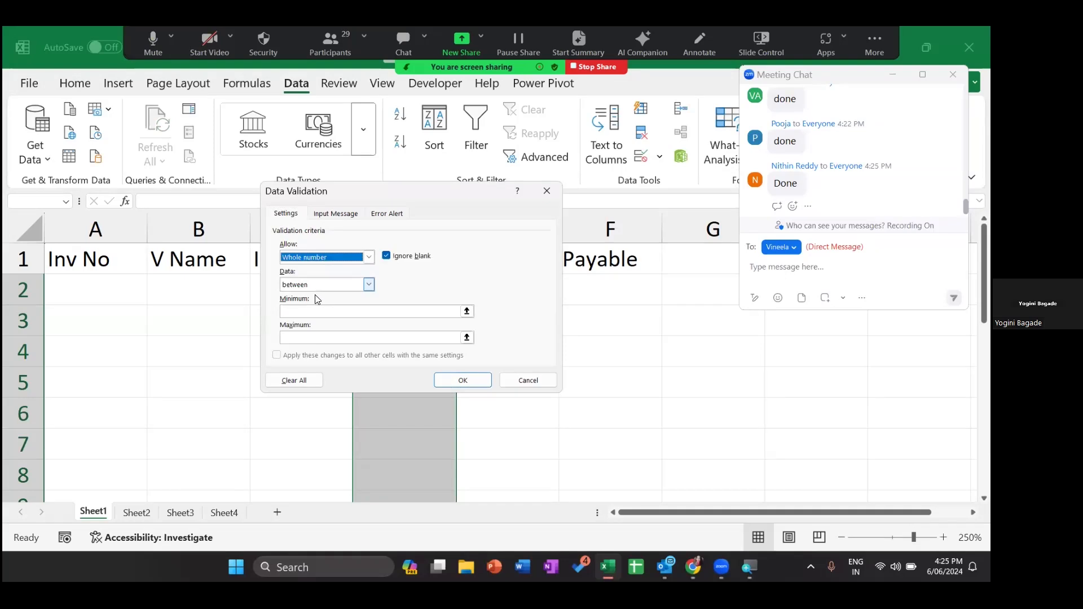
click(319, 284)
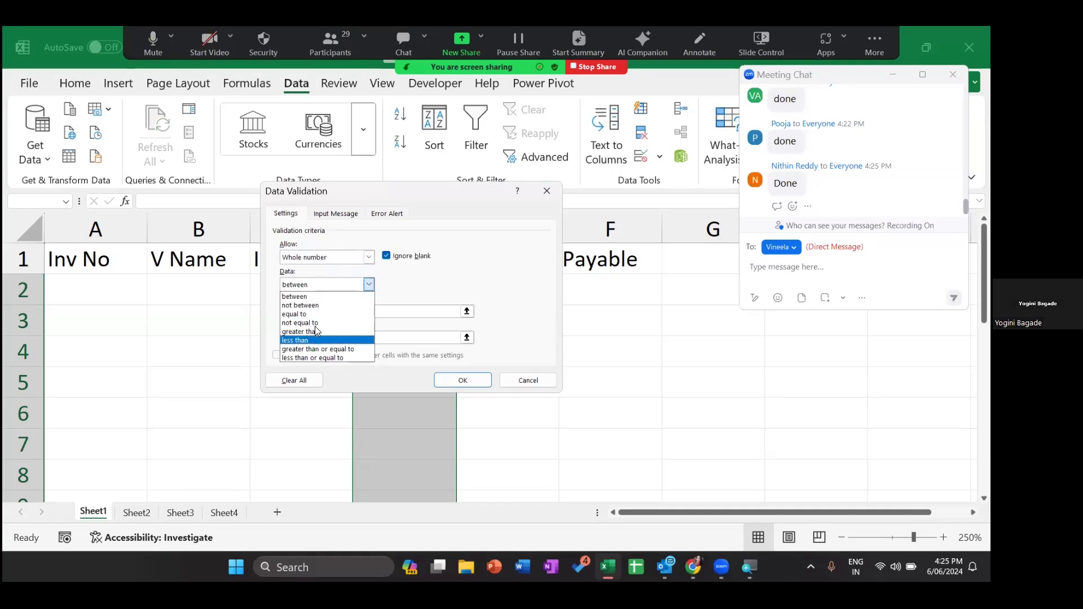
click(315, 332)
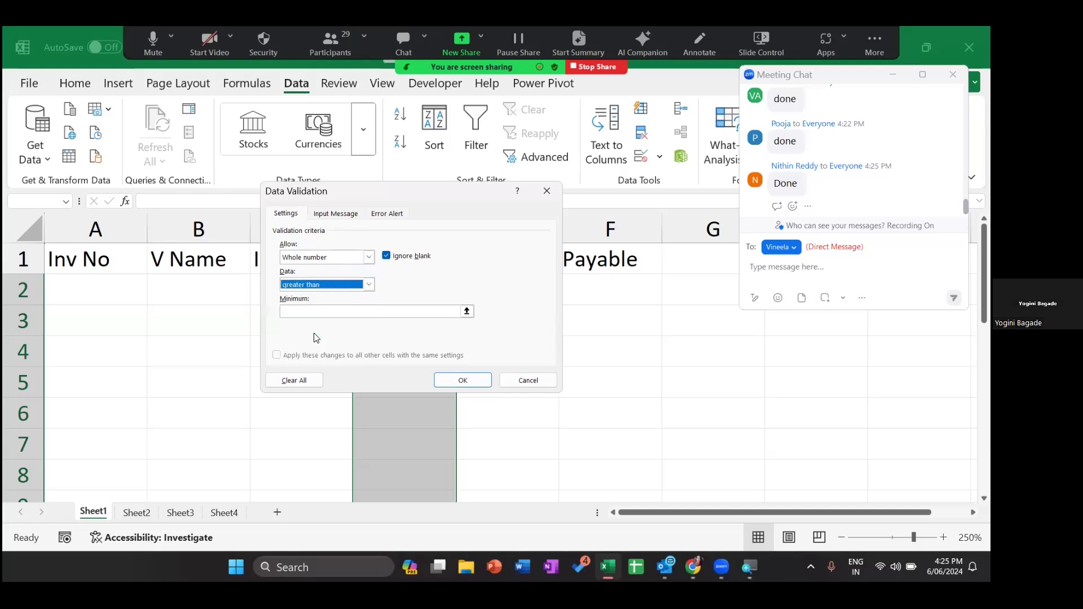
click(328, 312)
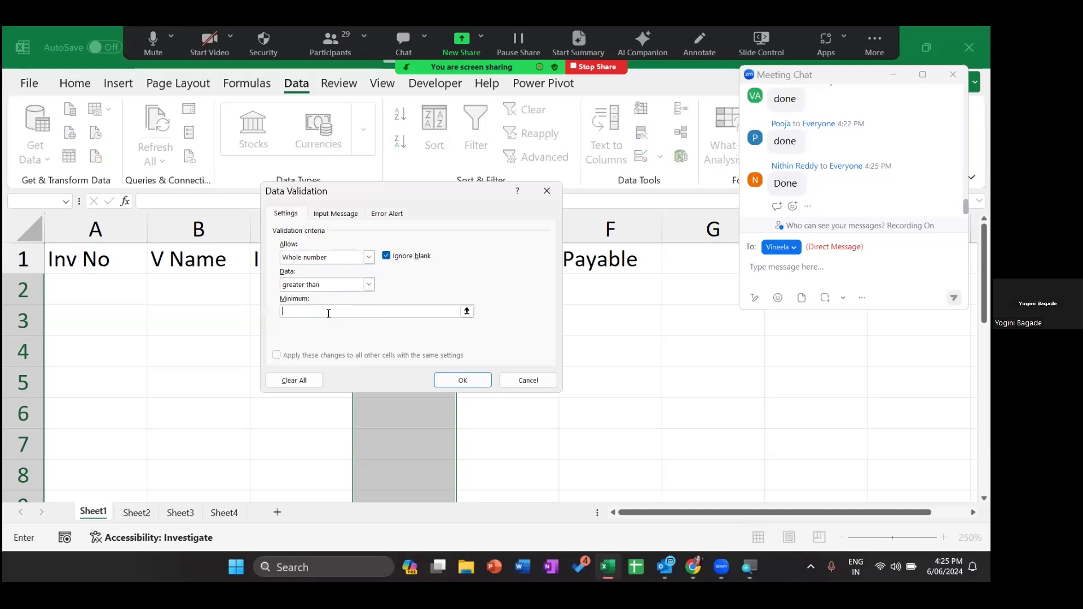
text(0)
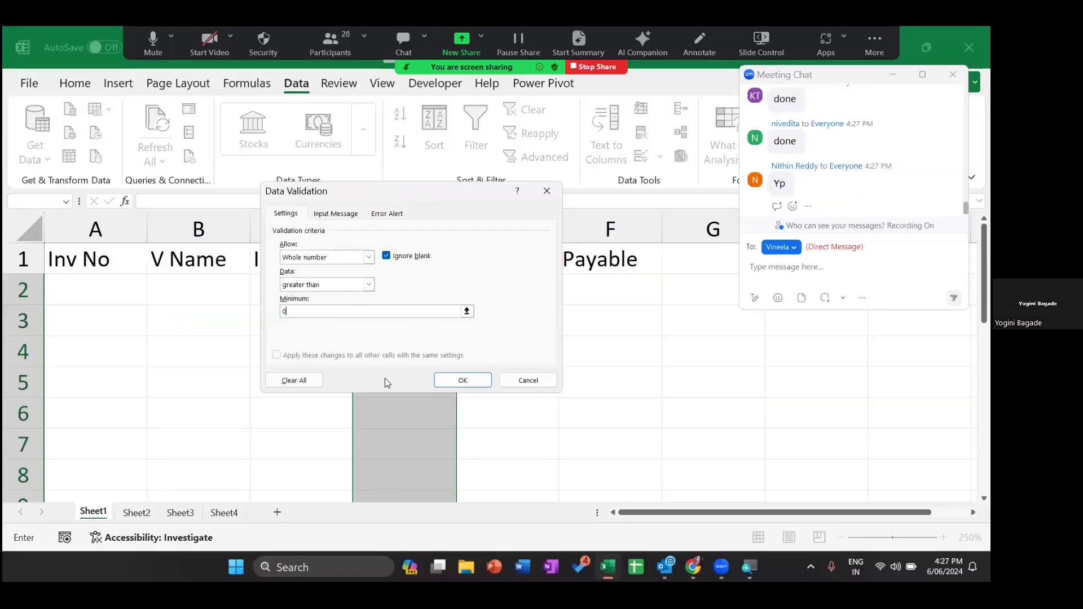
click(466, 379)
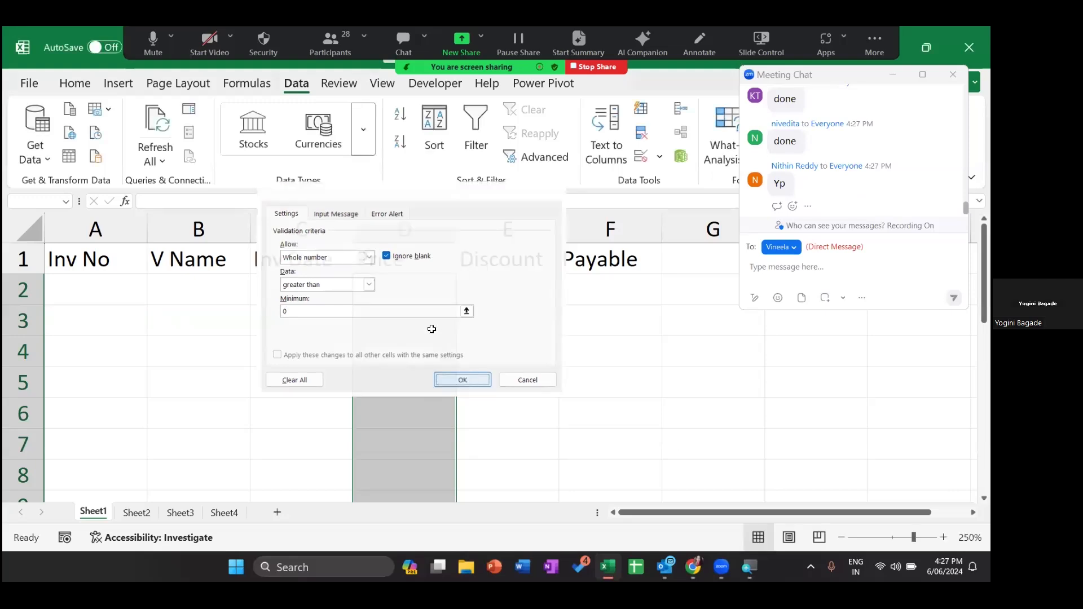
- Enter =D2*10% in E2 and fill it down to E10
click(515, 297)
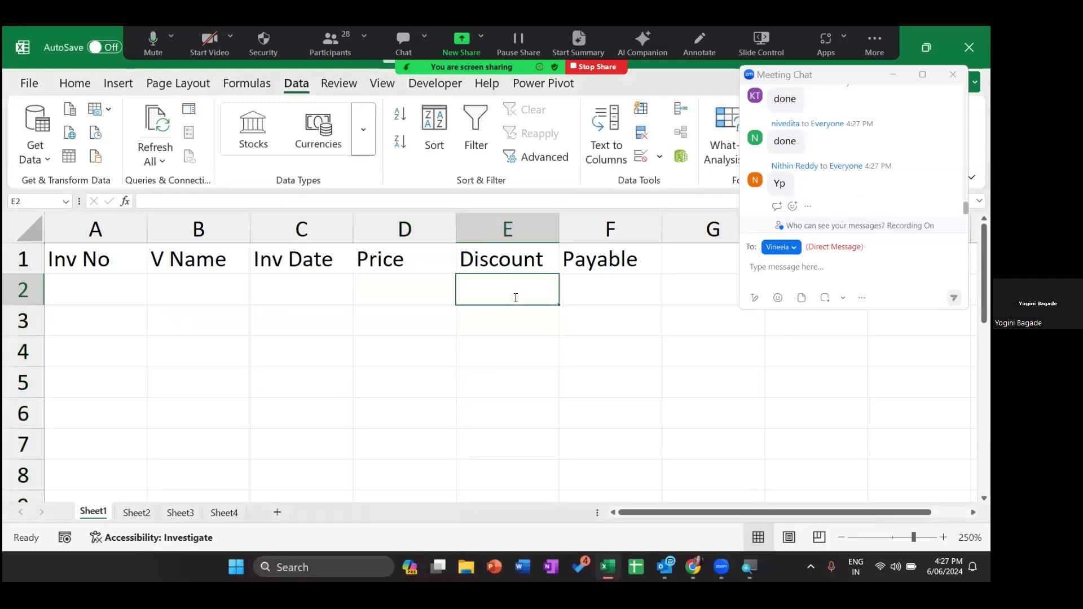
text(=)
click(393, 296)
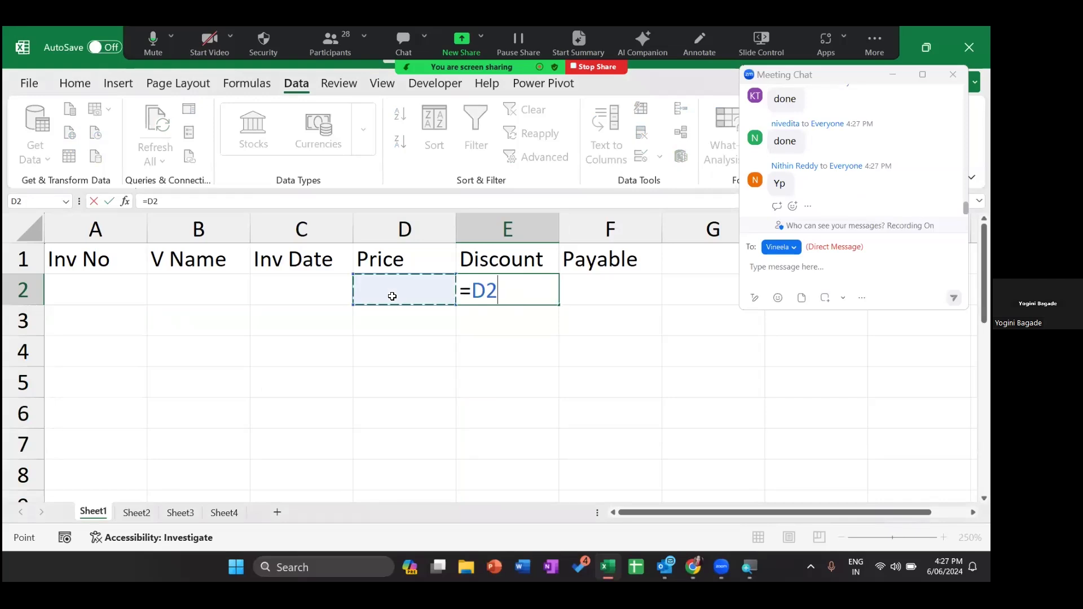
text(*10%)
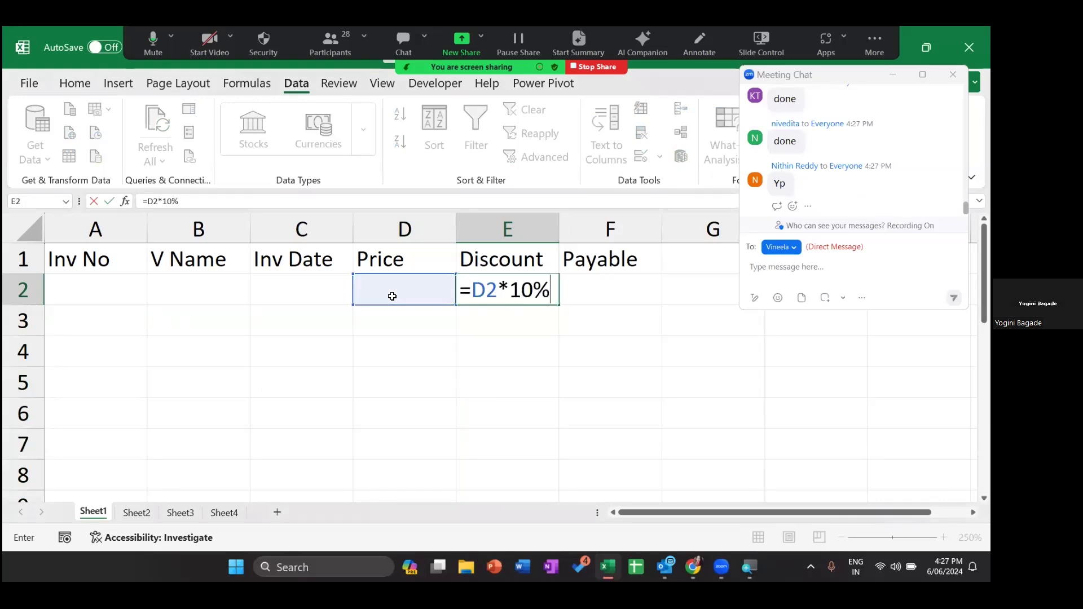
key(ctrl+Return)
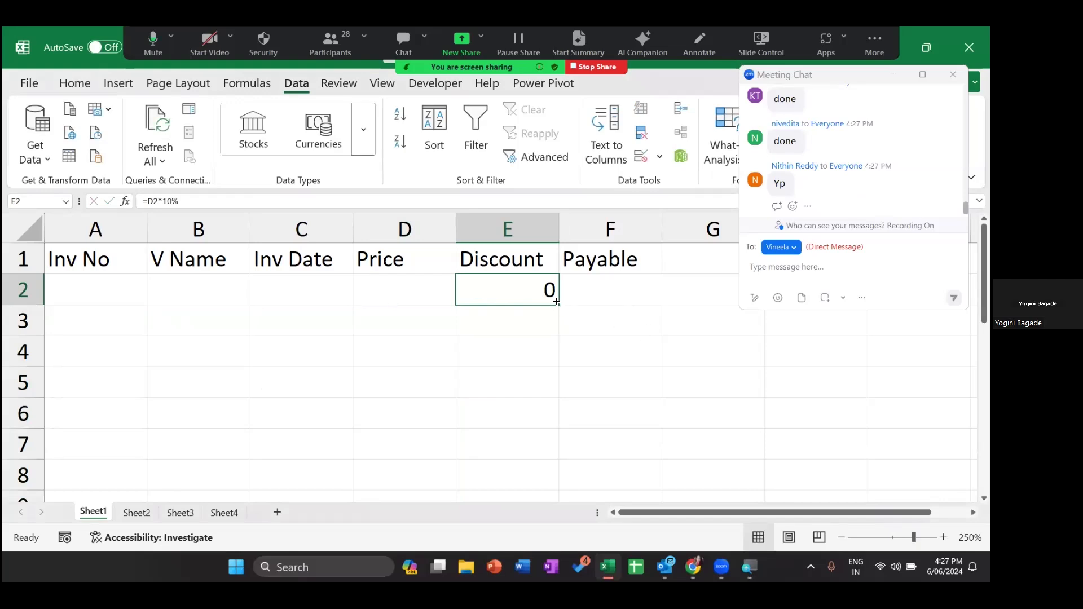
drag(562, 497, 537, 317)
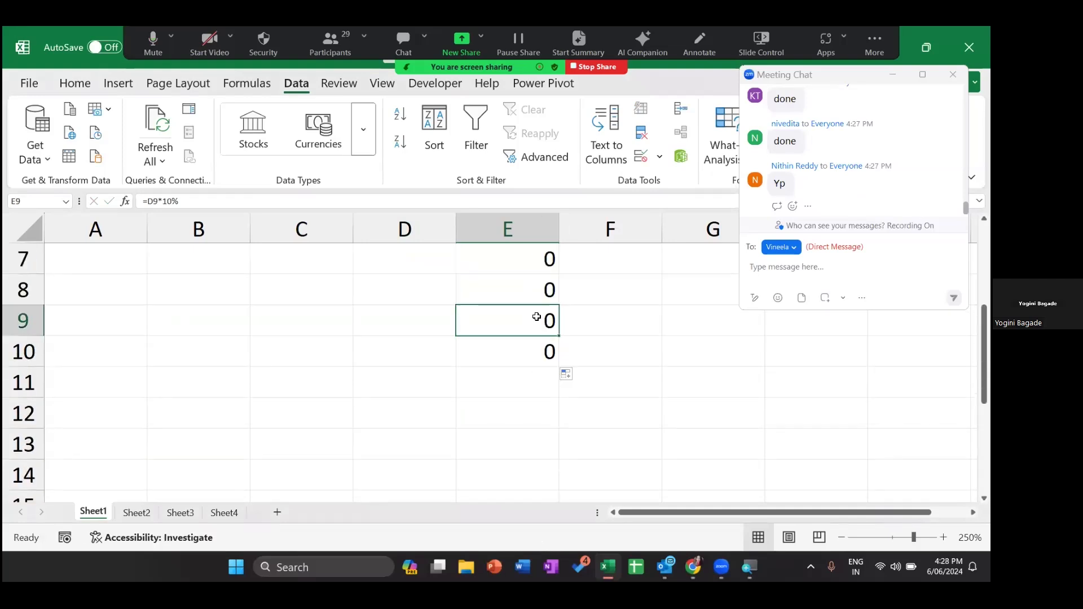
- Return to E2 and review its discount formula in edit mode
key(ctrl+Up)
key(Down)
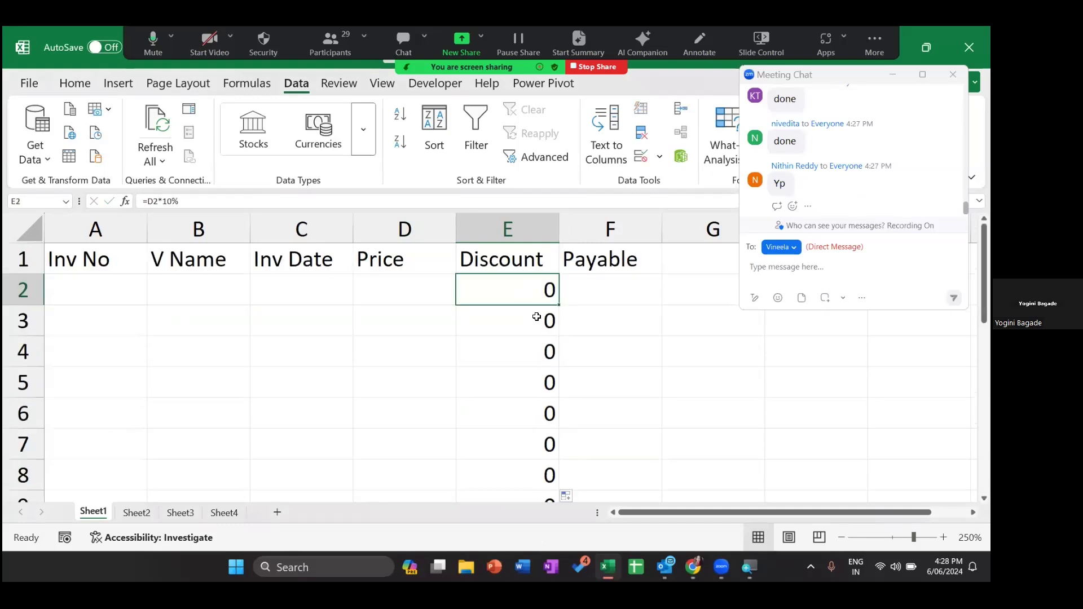
key(F2)
key(Return)
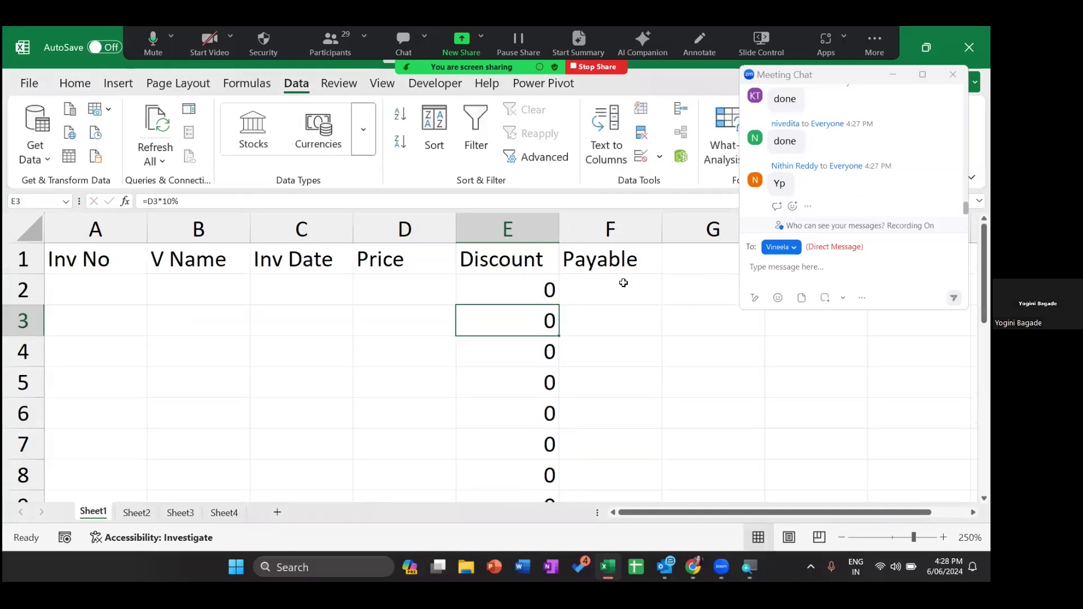
- Enter the payable formula =D2-E2 in F2
click(624, 282)
text(=)
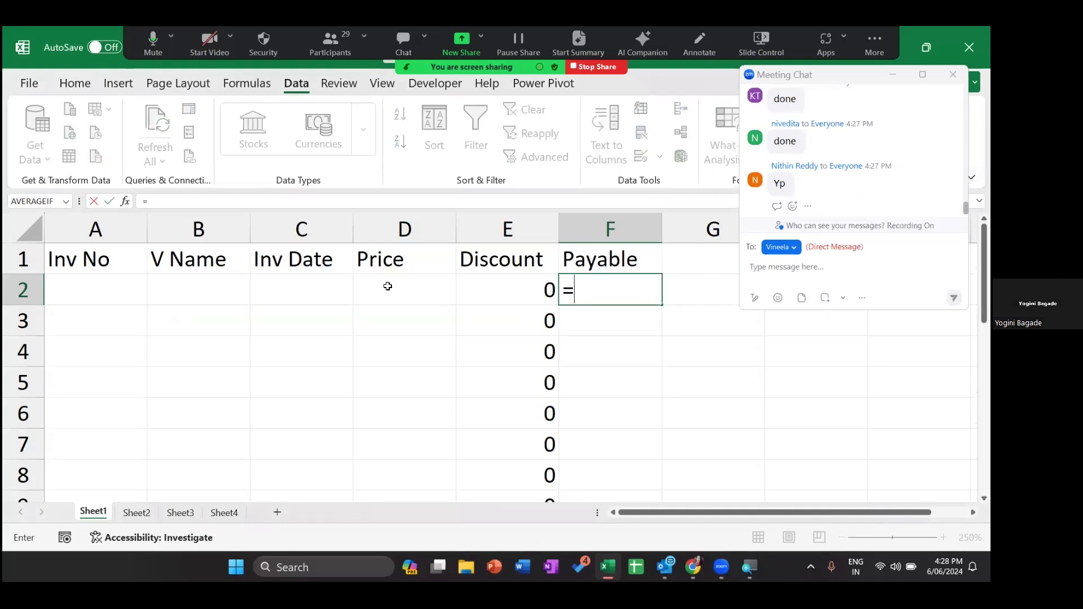
click(387, 286)
text(-)
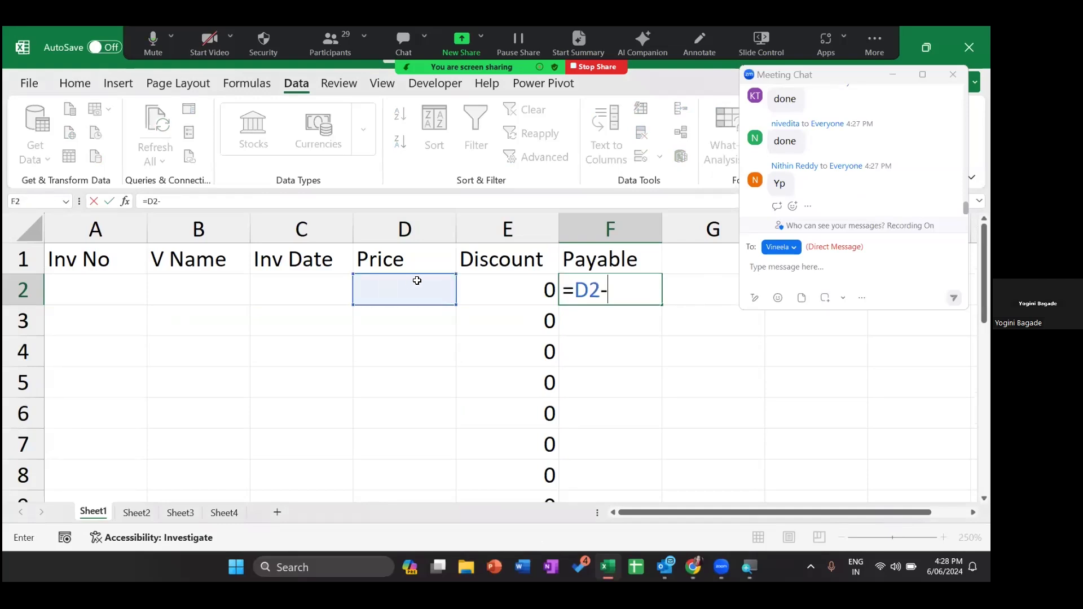
click(495, 299)
key(Return)
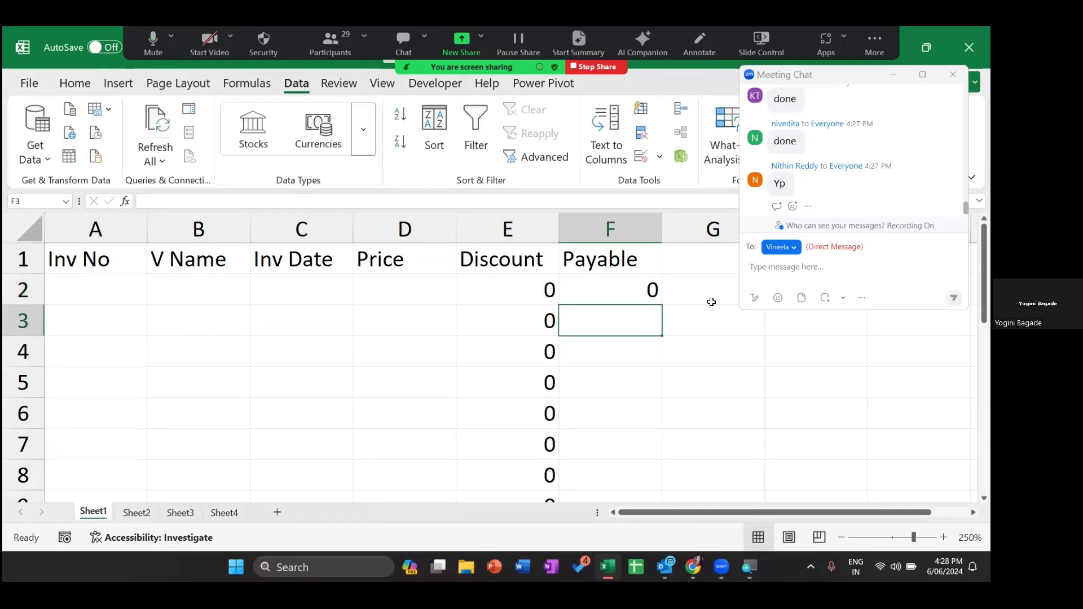
- Fill the F2 payable formula down the Payable column
click(661, 302)
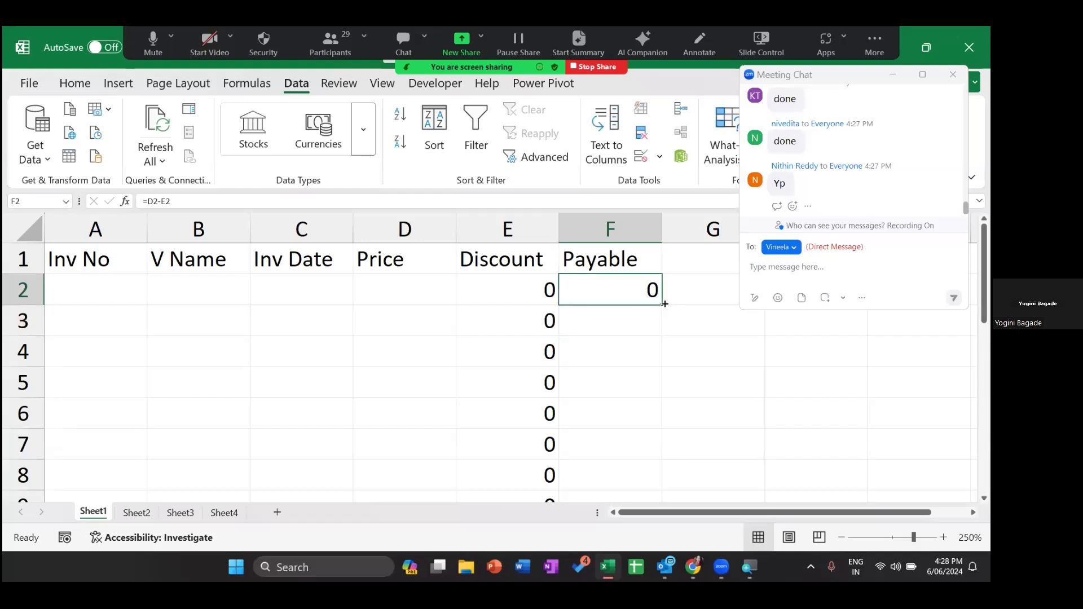
double_click(665, 304)
click(521, 292)
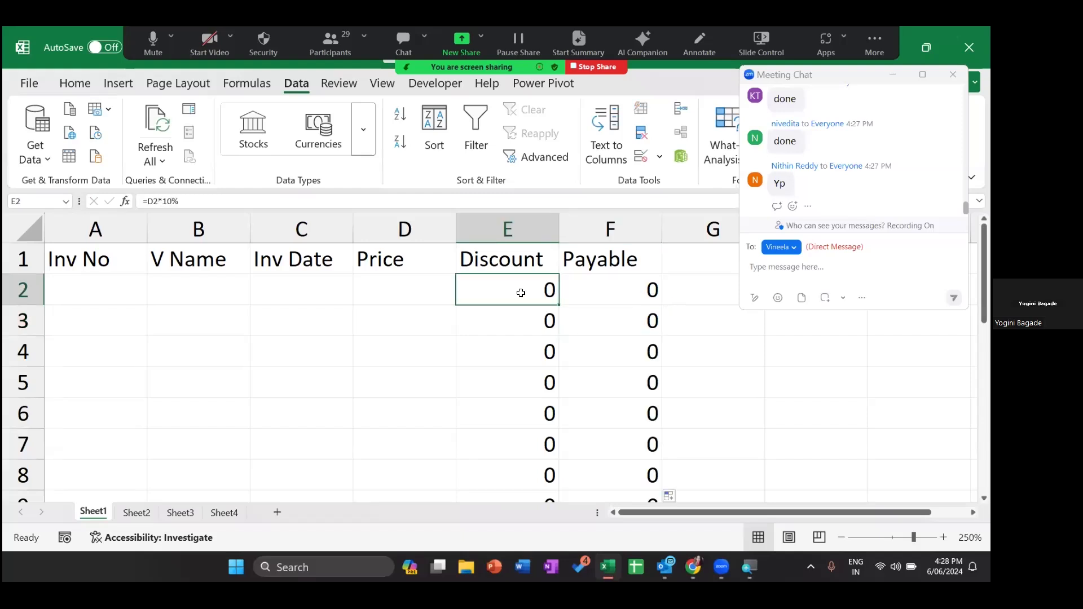
- Check the Discount and Payable formulas in columns D–F, then switch the sheet back to showing their calculated 0 results
key(ctrl+grave)
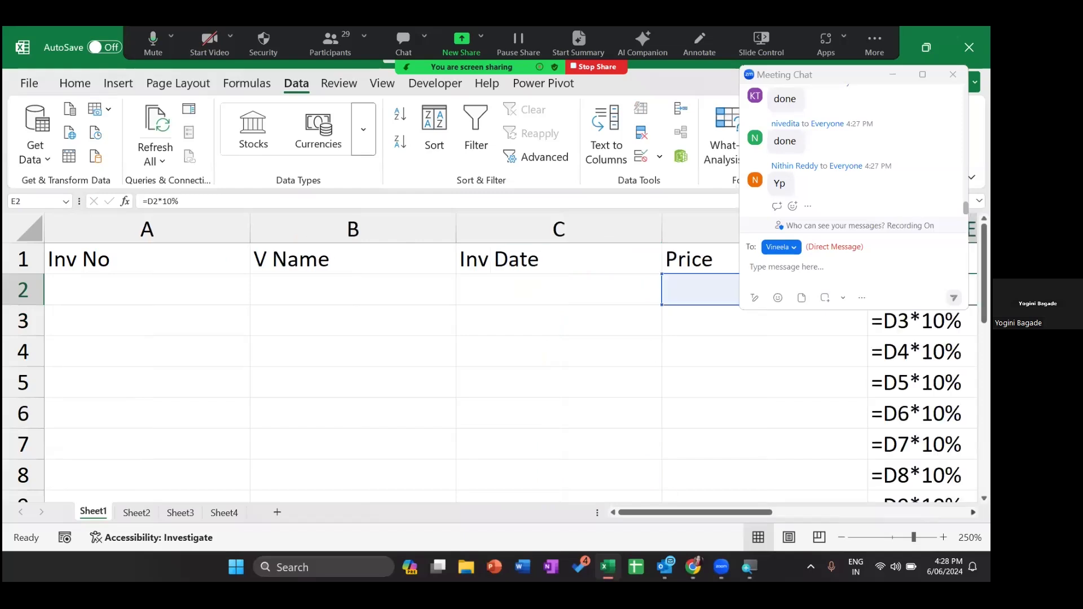
scroll(511, 358, right, 3)
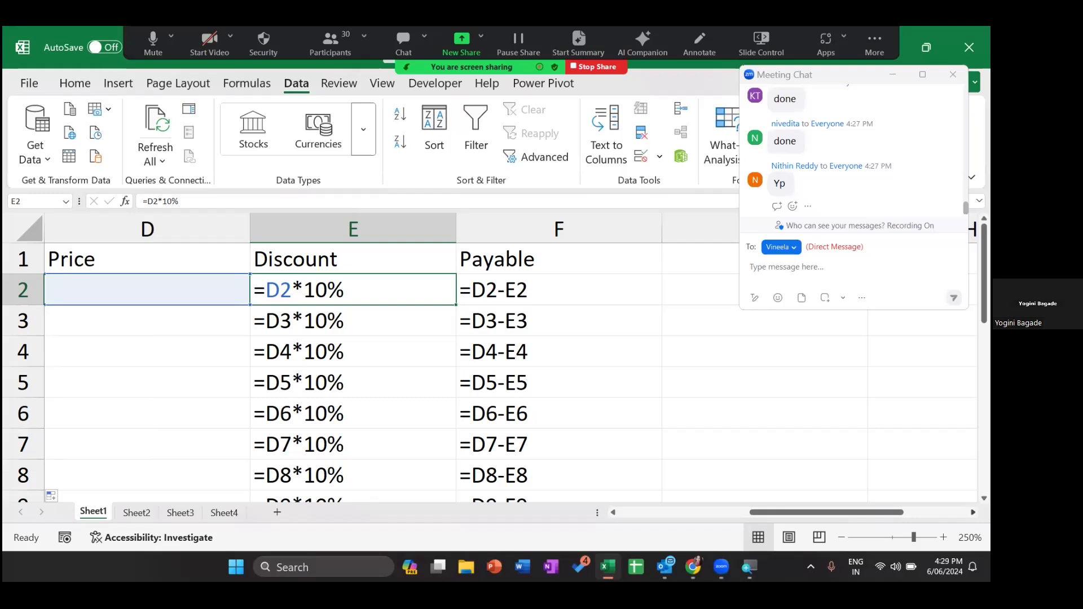
key(ctrl+grave)
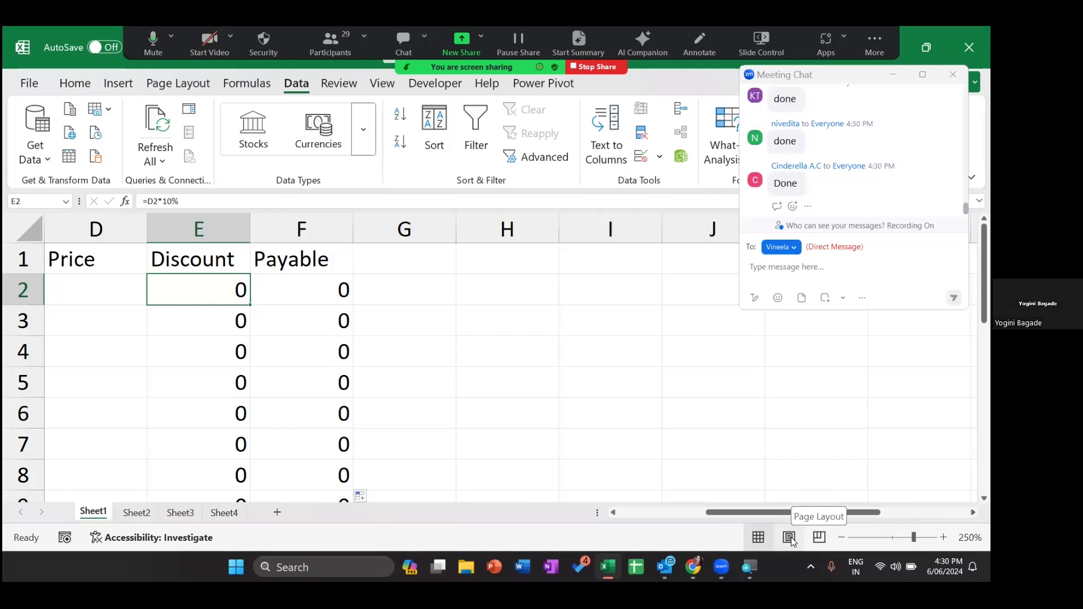
- Select the Discount and Payable cells E2:F10 and choose the Accounting number format
key(shift+Right)
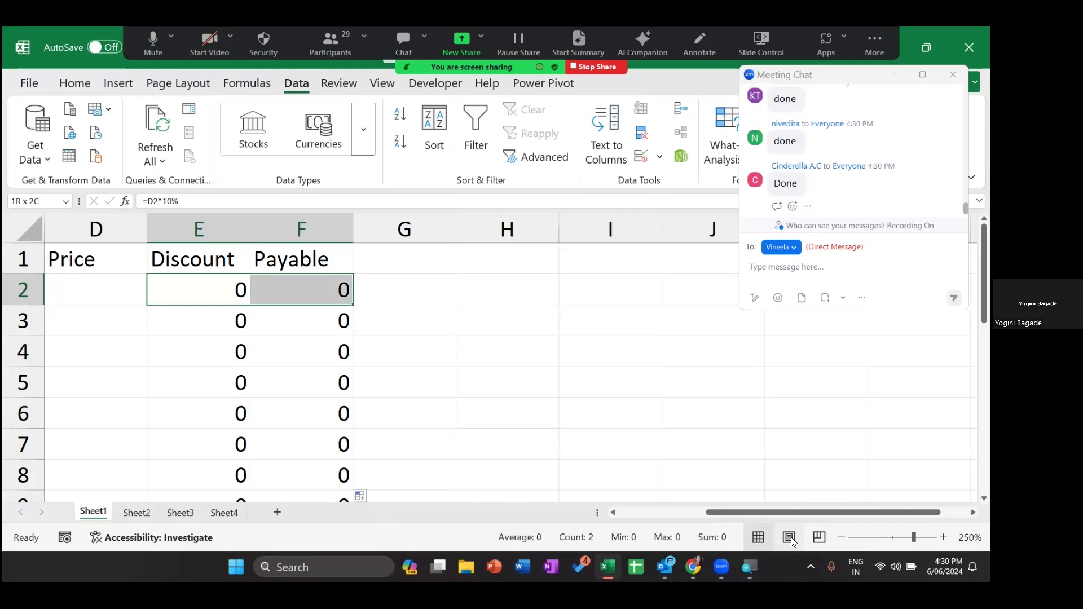
key(shift+Down)
key(shift+Down)
key(shift+Down)
key(shift+Down)
key(shift+Down)
key(shift+Down)
key(shift+Down)
key(shift+Down)
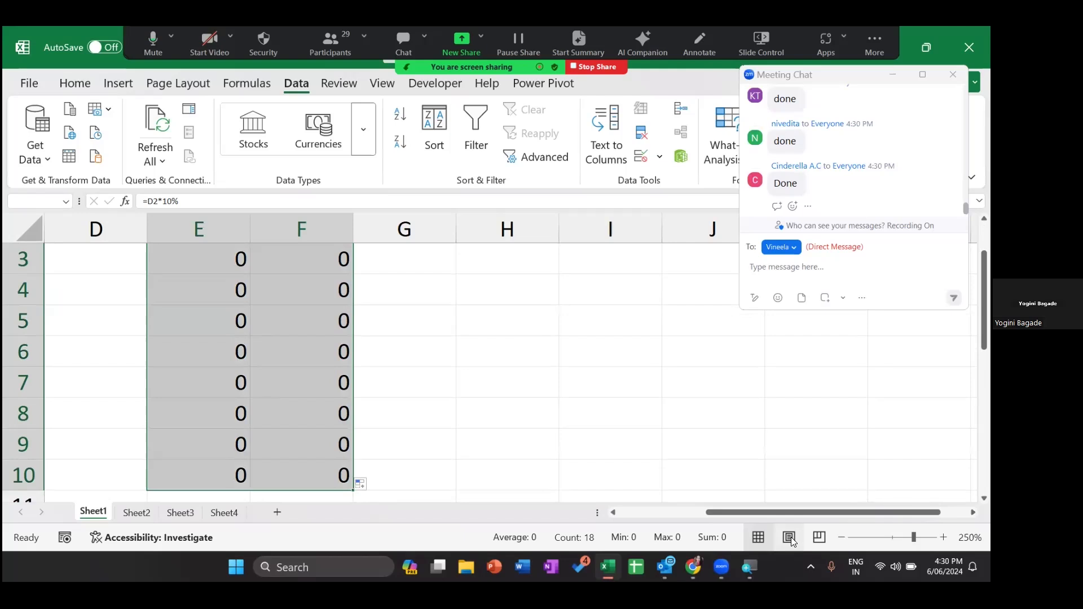
scroll(643, 455, up, 1)
key(ctrl+1)
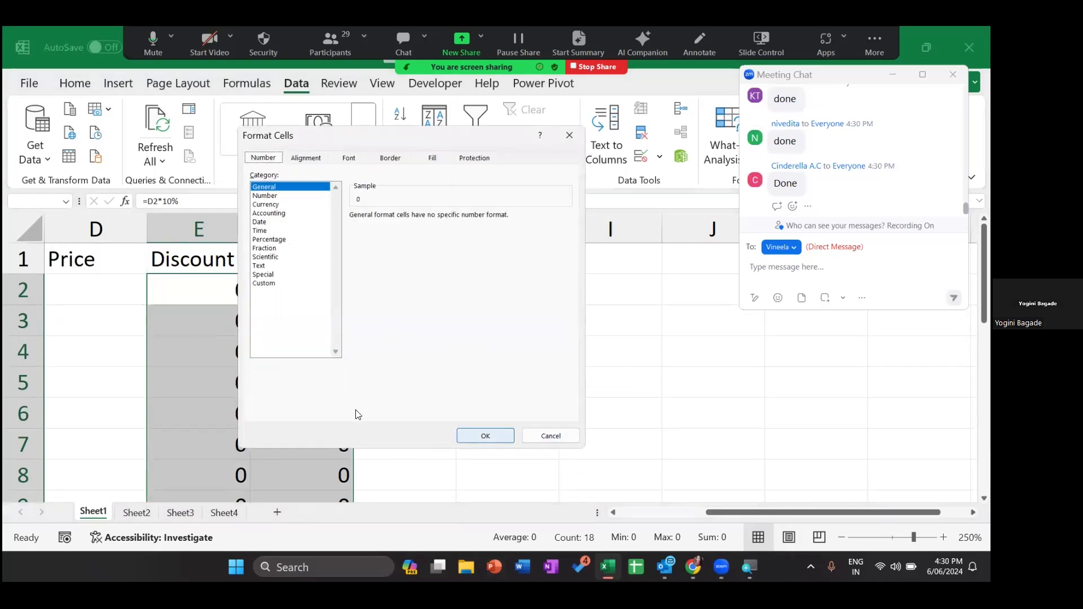
click(291, 214)
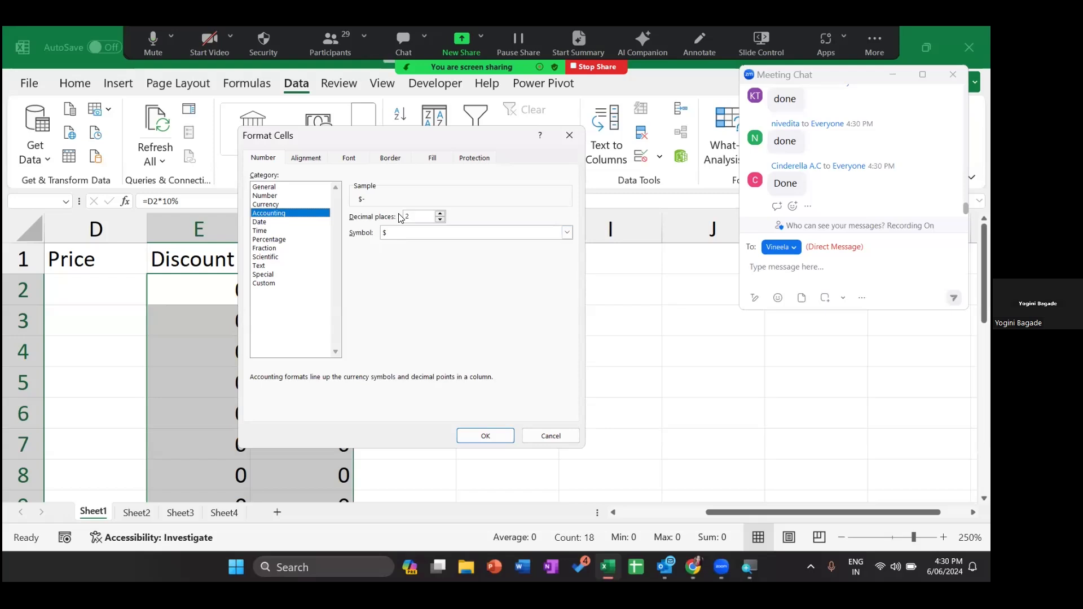
- Set 0 decimal places with no currency symbol and apply the format, so zeros show as dashes
key(BackSpace)
text(0)
key(alt+Down)
key(Down)
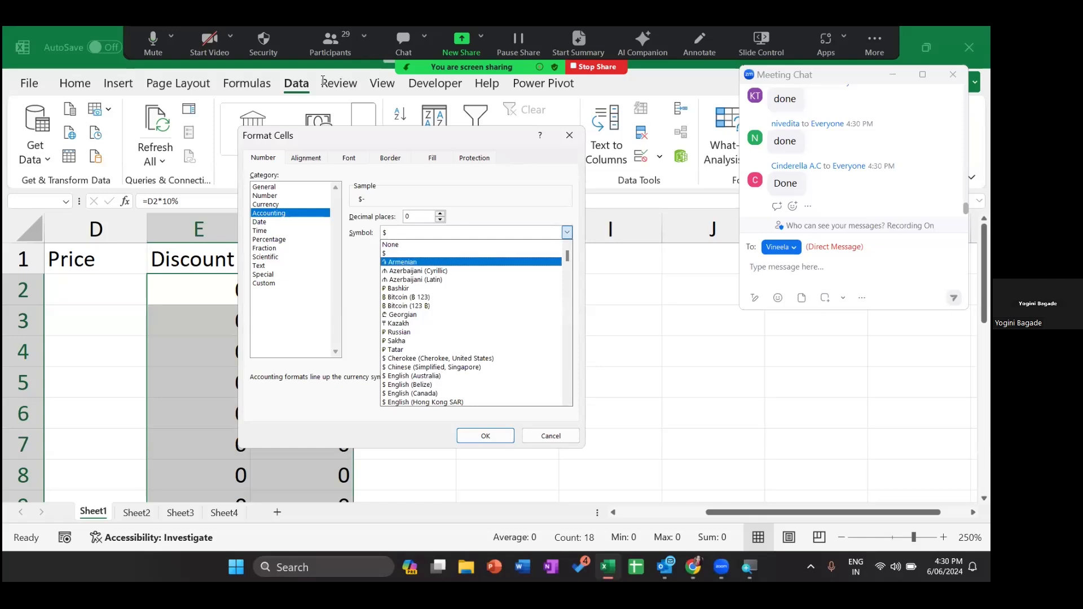
click(390, 245)
click(330, 44)
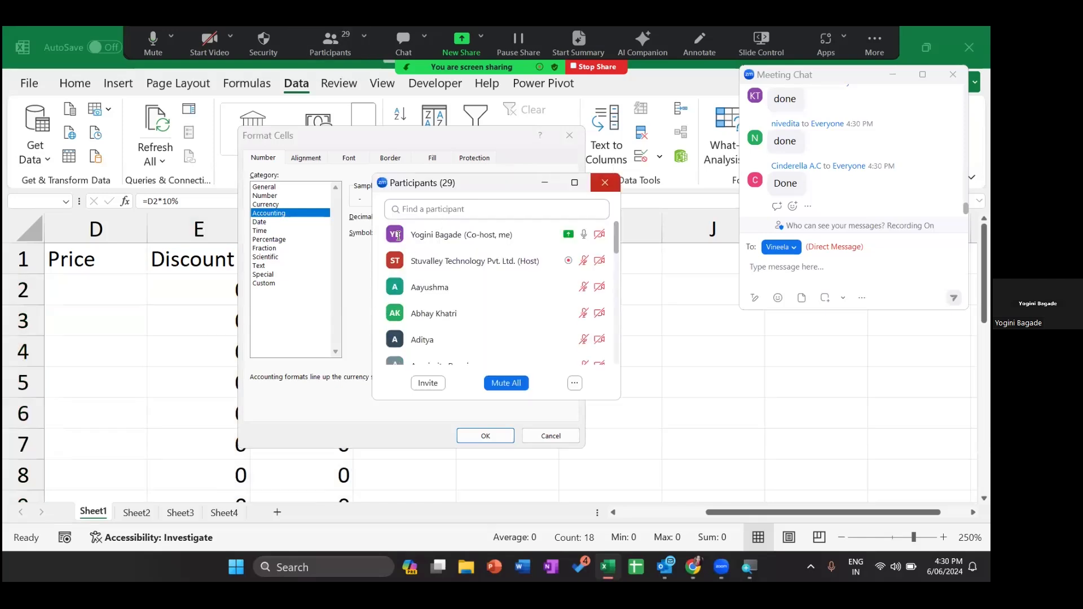
click(604, 183)
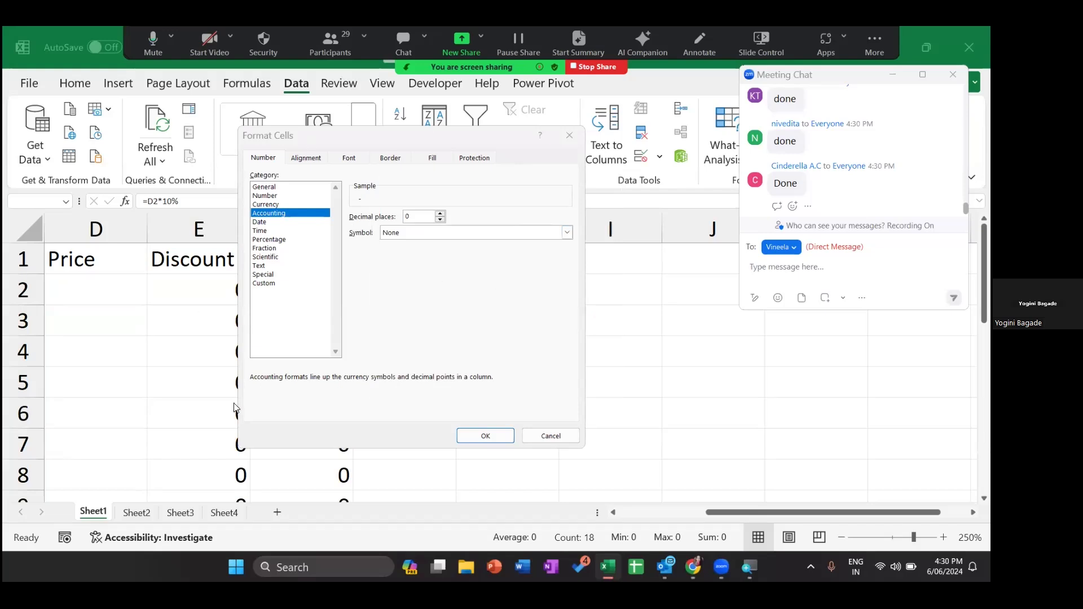
click(497, 438)
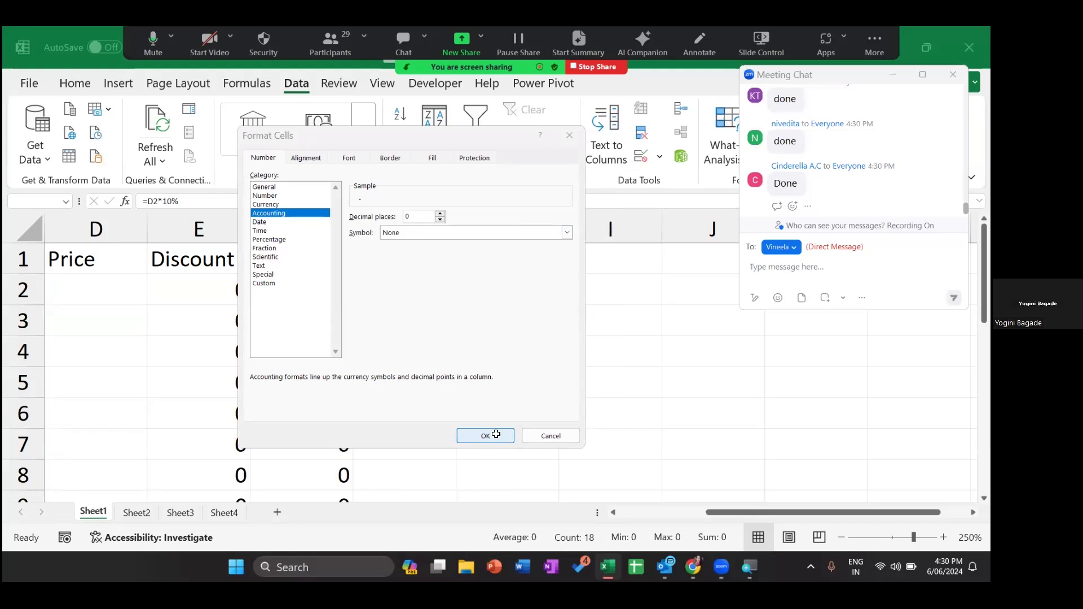
click(292, 307)
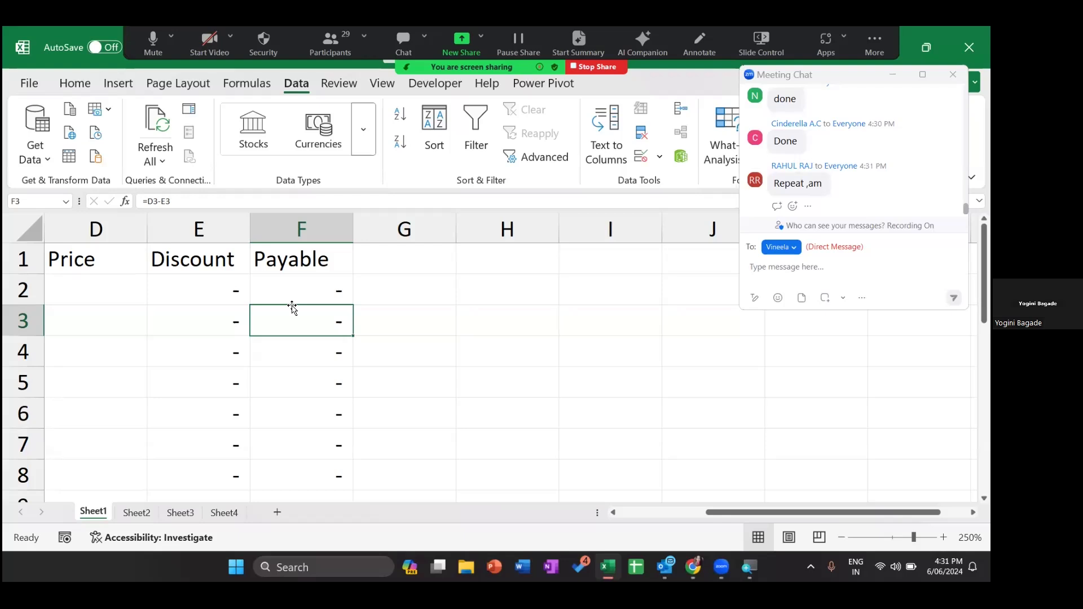
key(Up)
key(Left)
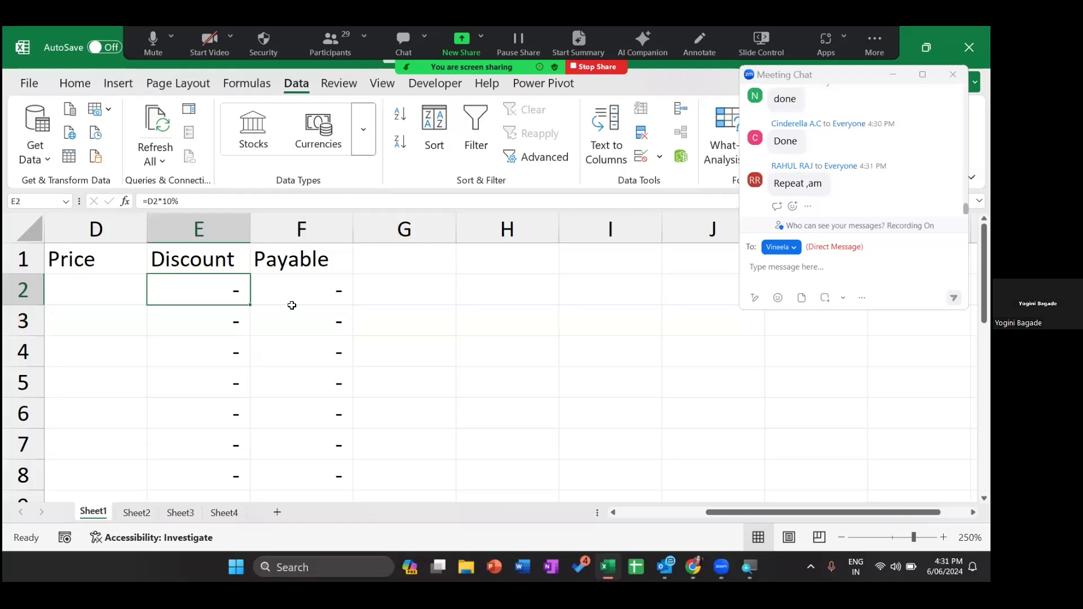
- Reselect E2:F10 and reopen Format Cells, showing Accounting with 0 decimal places and no symbol
key(ctrl+shift+Down)
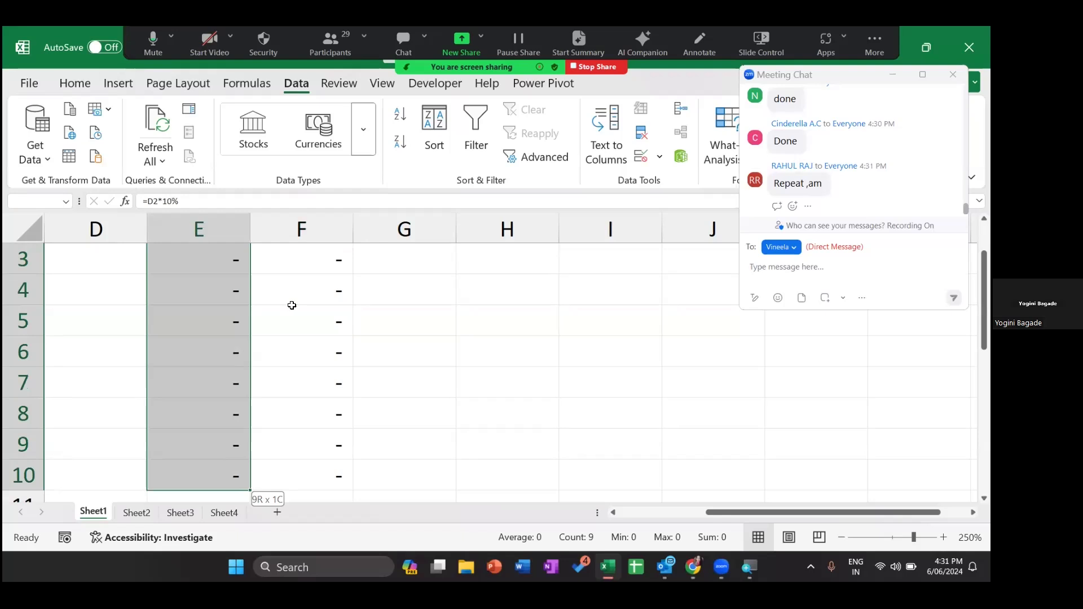
key(shift+Right)
key(ctrl+1)
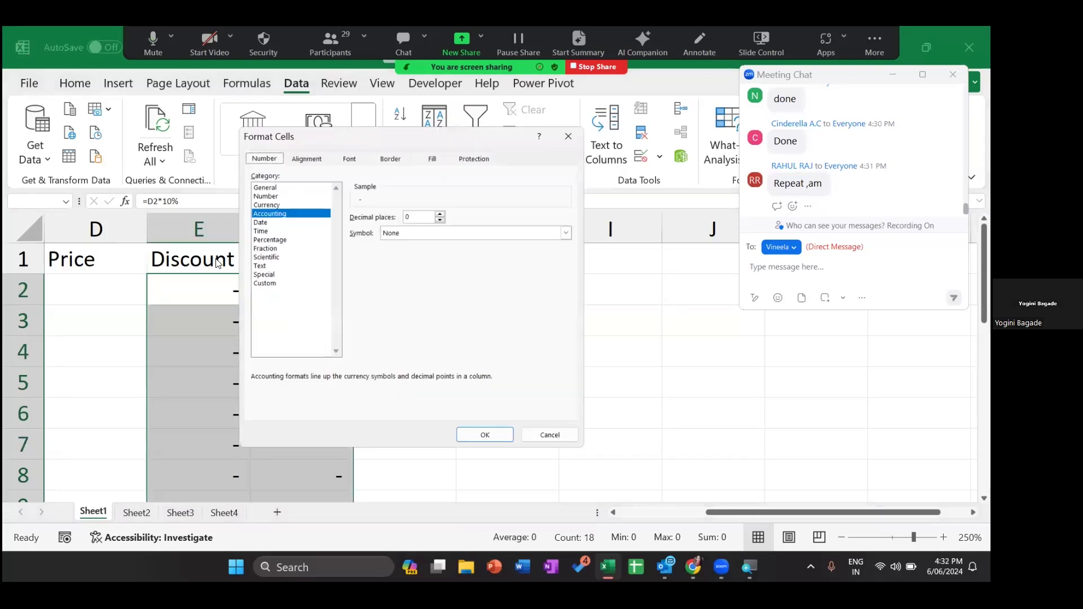
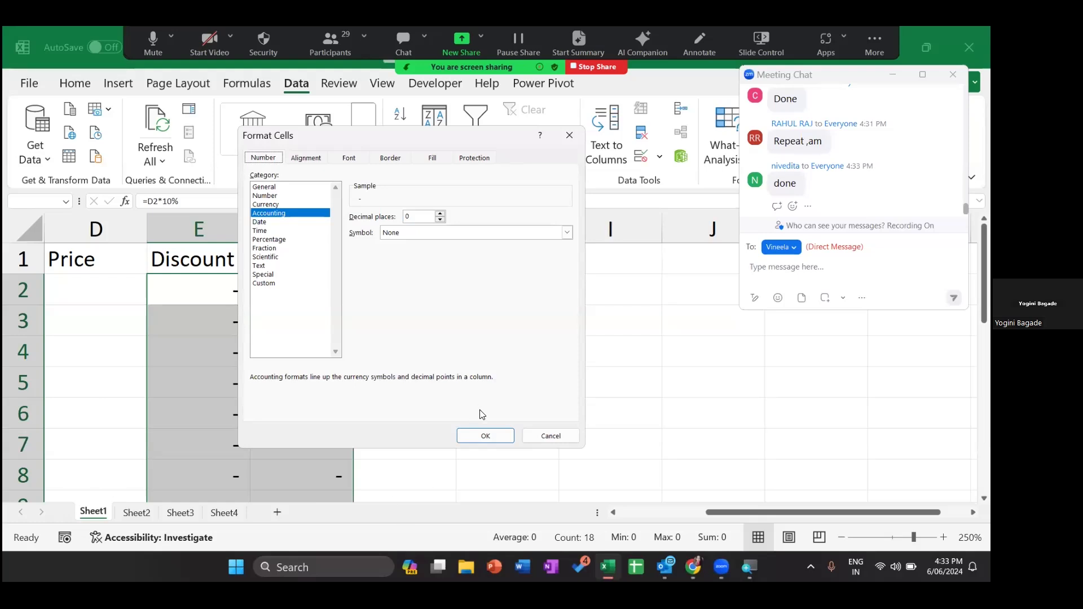
- Confirm the Accounting format with 0 decimals and no symbol, so Discount and Payable show dashes
click(485, 434)
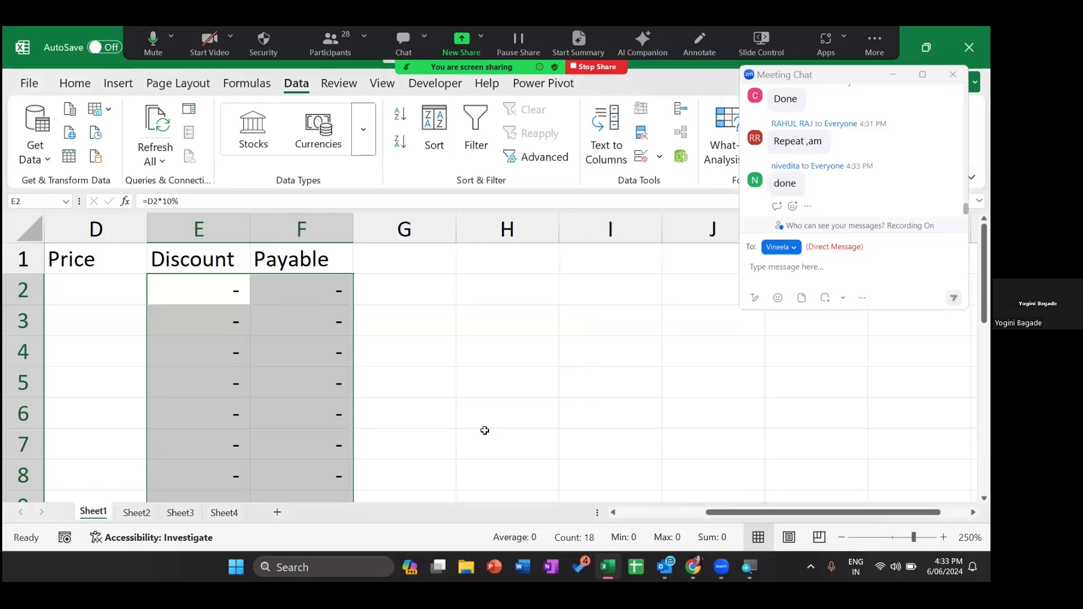
click(641, 152)
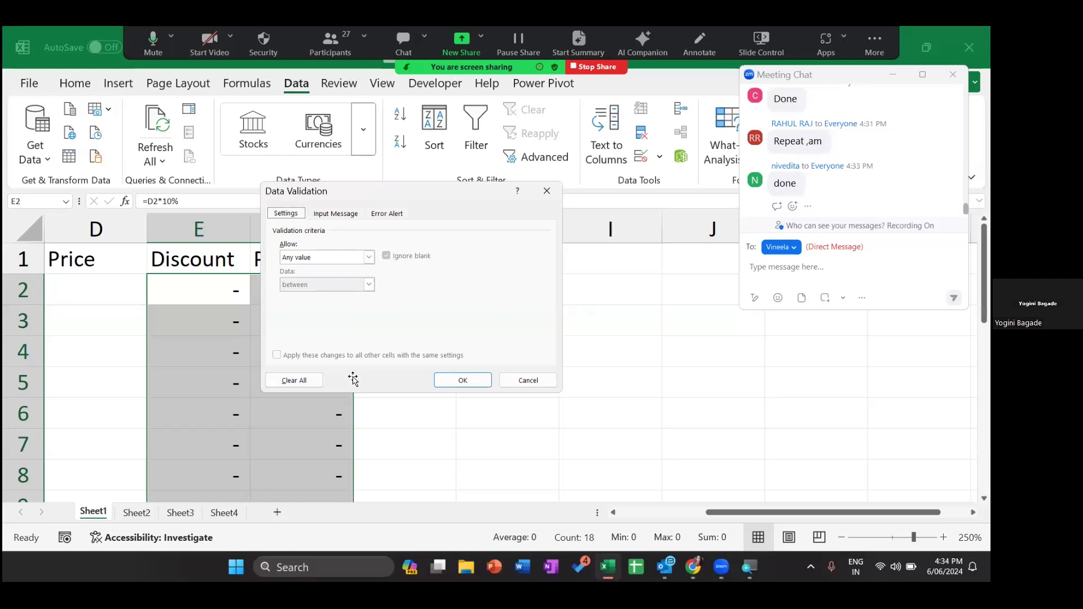
key(Escape)
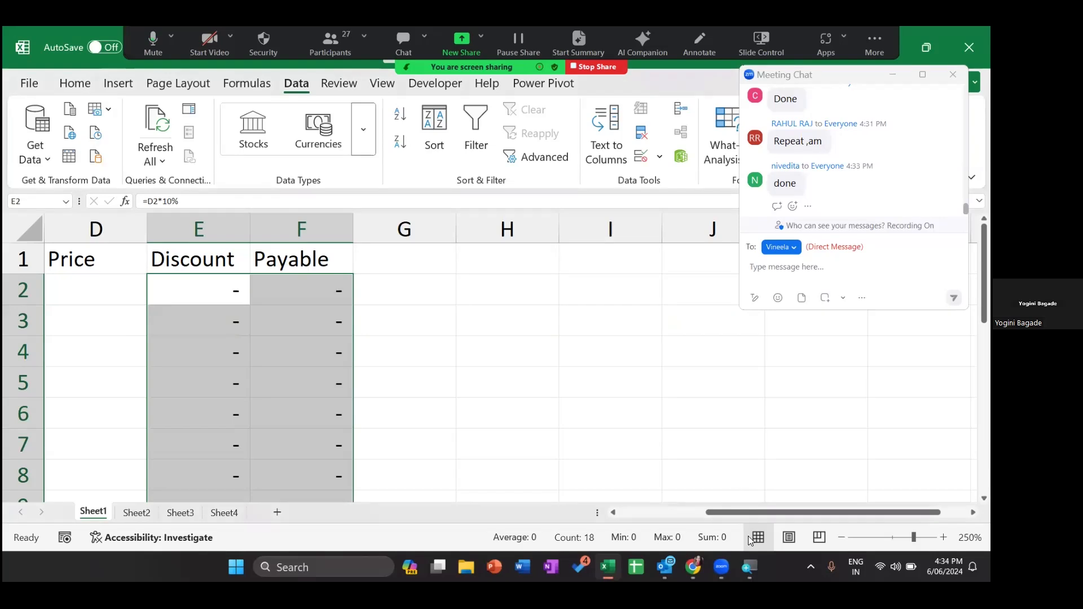
- Zoom out to 180% and move along the header row from Inv Date to Inv No
click(842, 538)
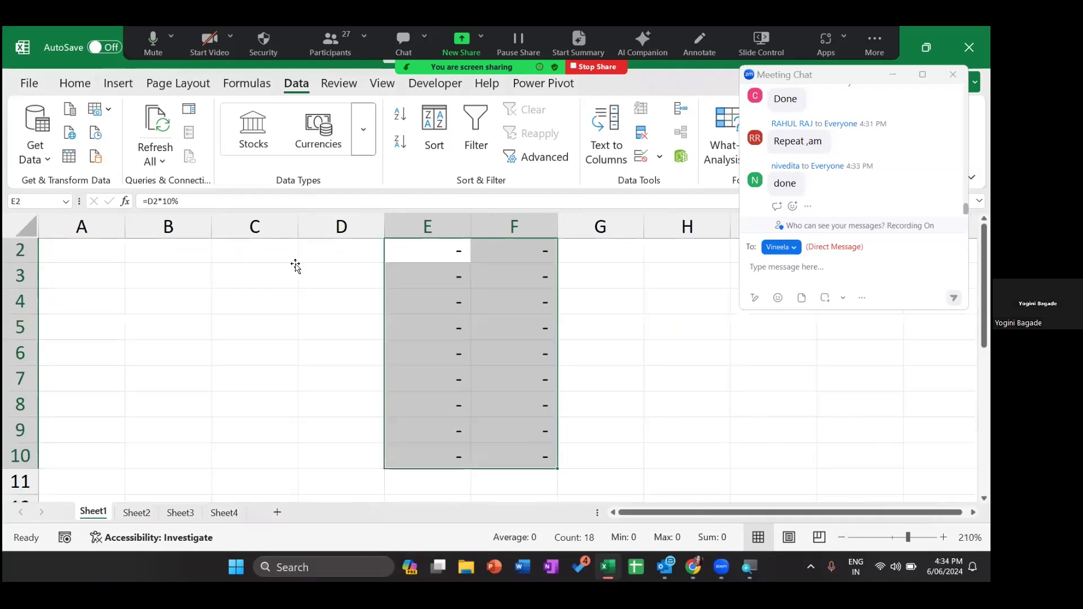
key(ctrl+z)
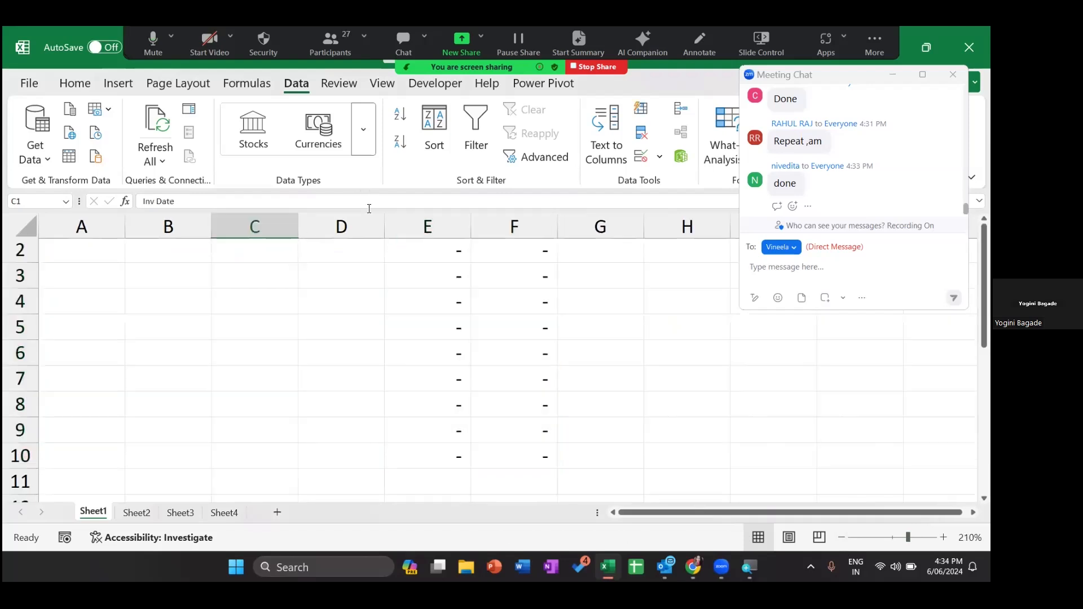
key(Right)
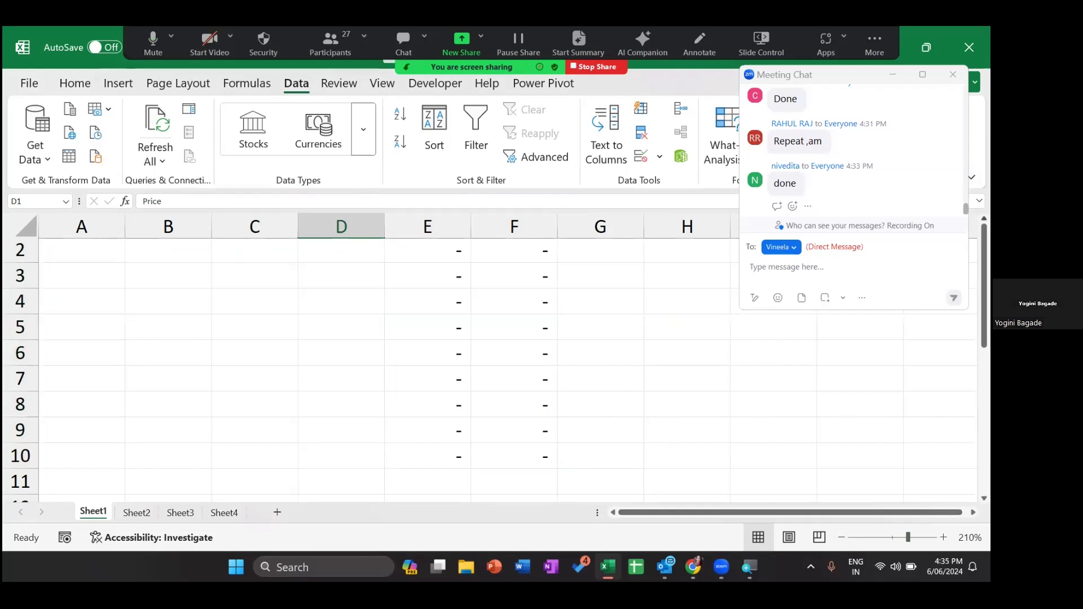
key(Left)
key(Left)
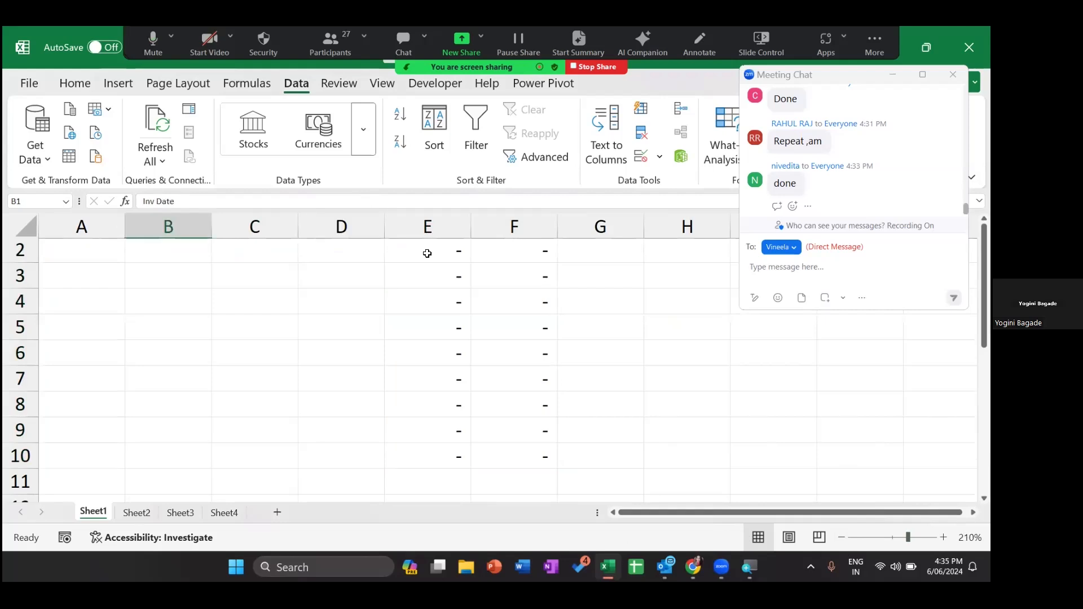
key(Left)
click(841, 539)
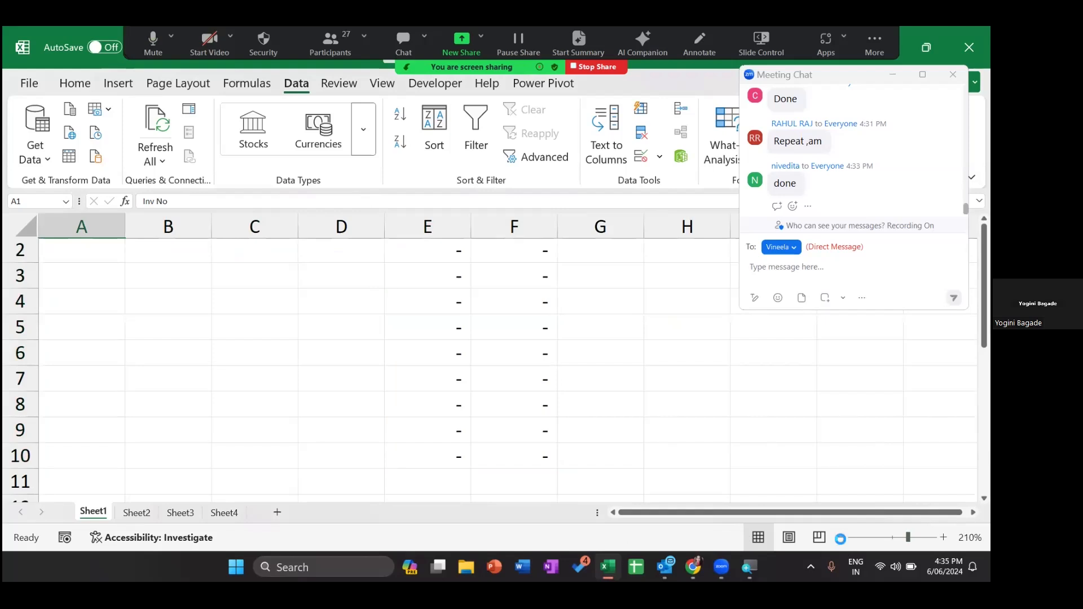
- Select columns Inv No, V Name, Inv Date and Price in turn, then Discount cell E2
click(65, 220)
click(141, 219)
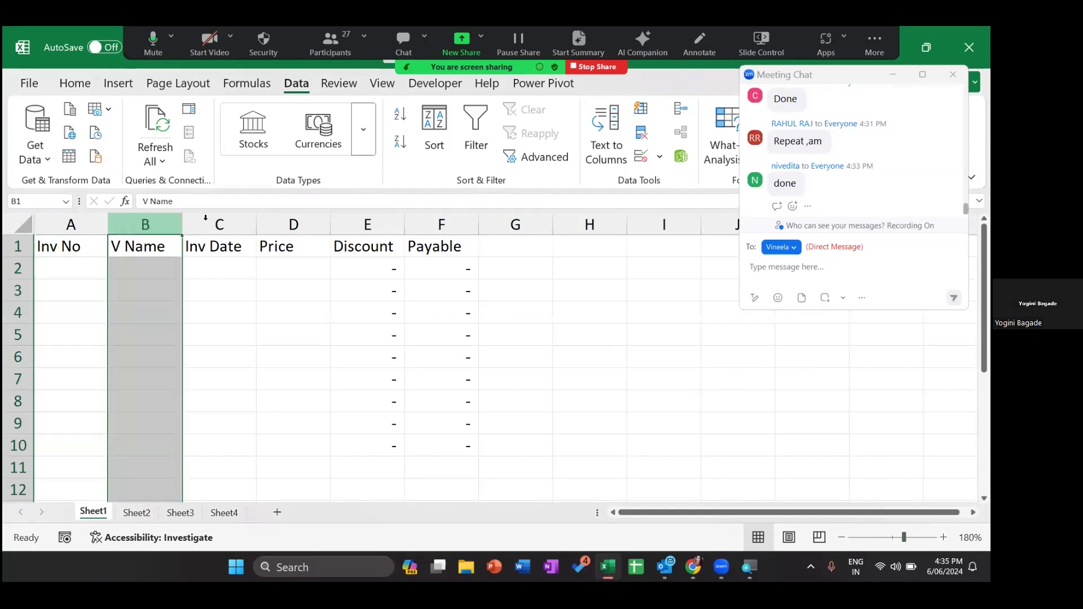
click(208, 220)
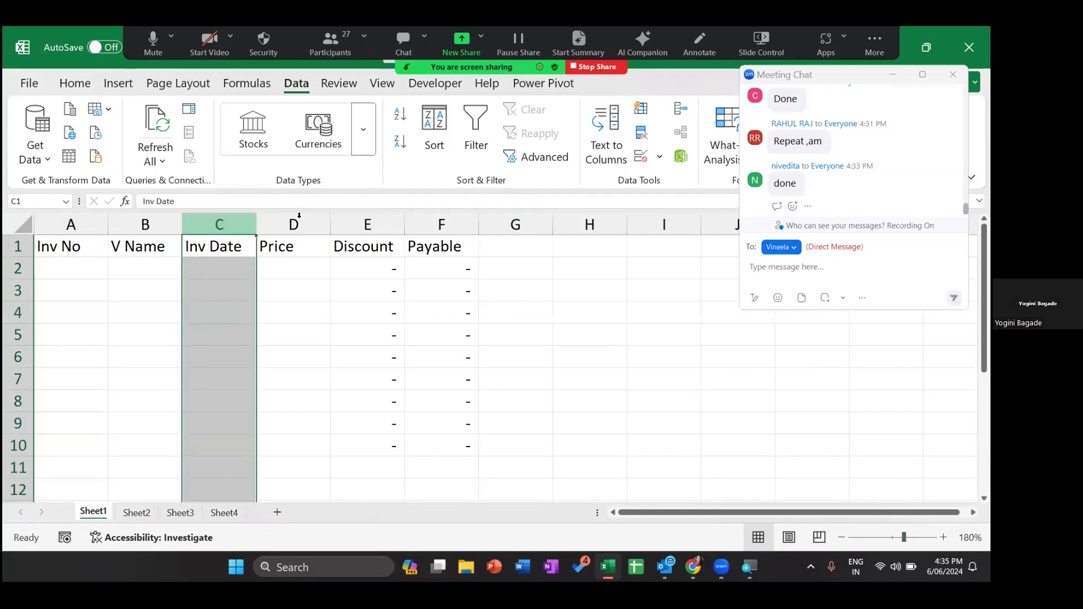
click(299, 217)
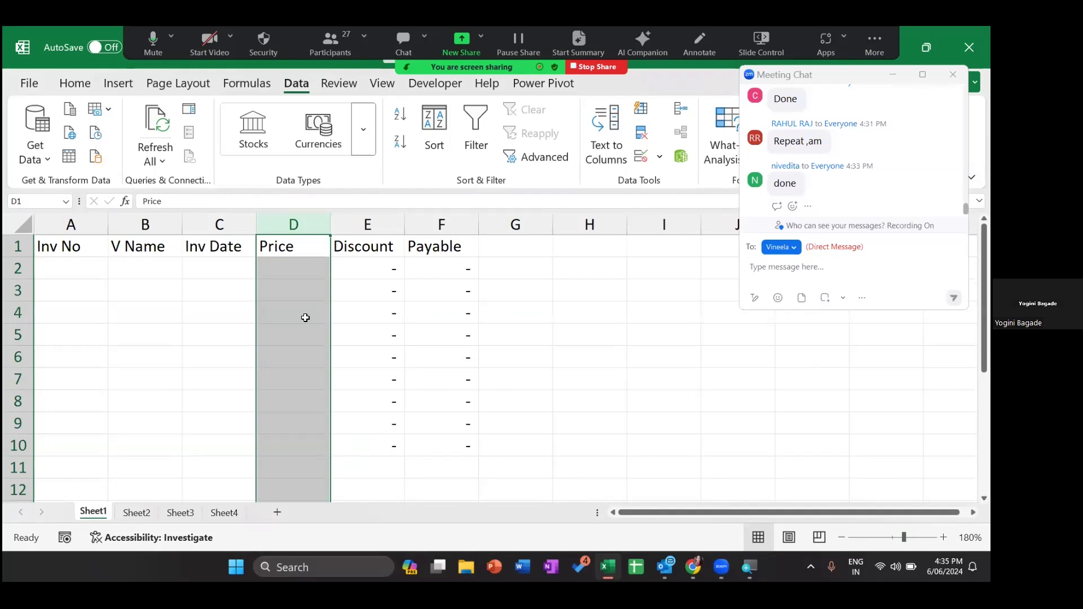
click(373, 267)
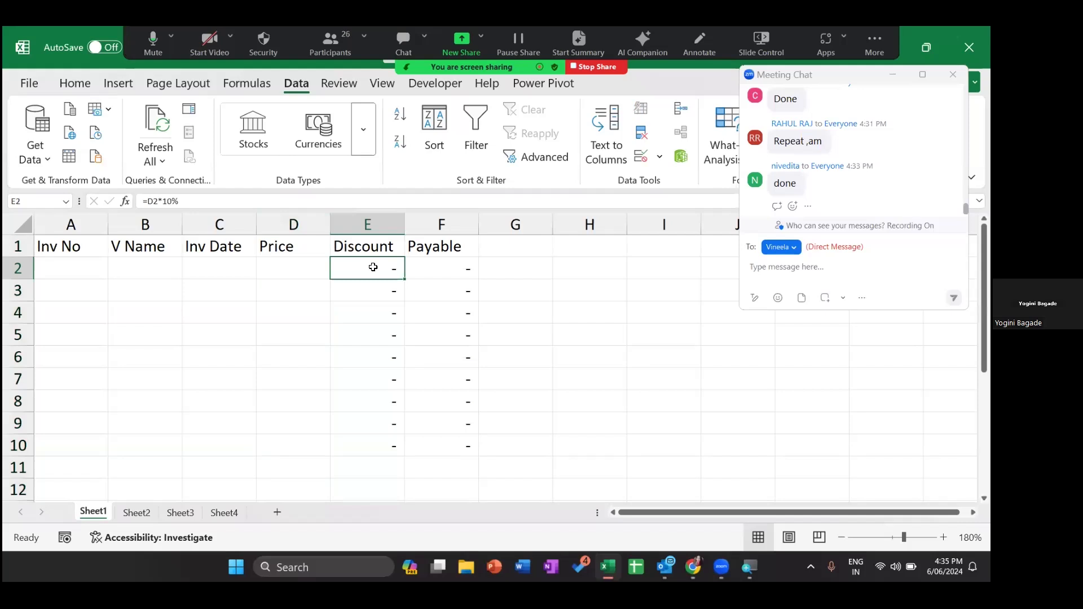
- Extend the selection to E2:F10 and tick Hidden alongside Locked on the Protection tab
key(shift+Right)
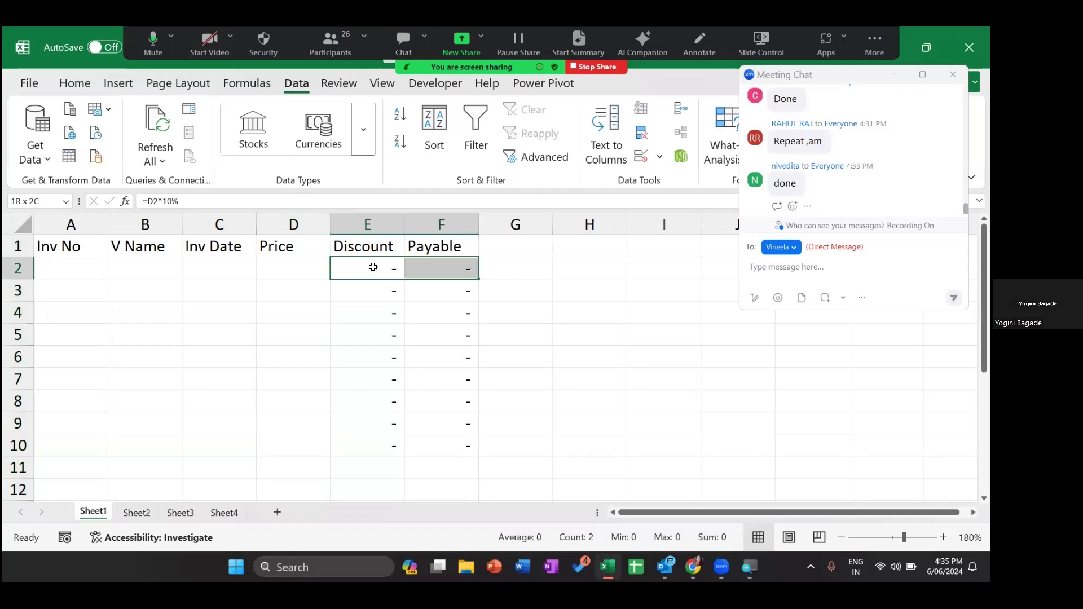
key(ctrl+shift+Down)
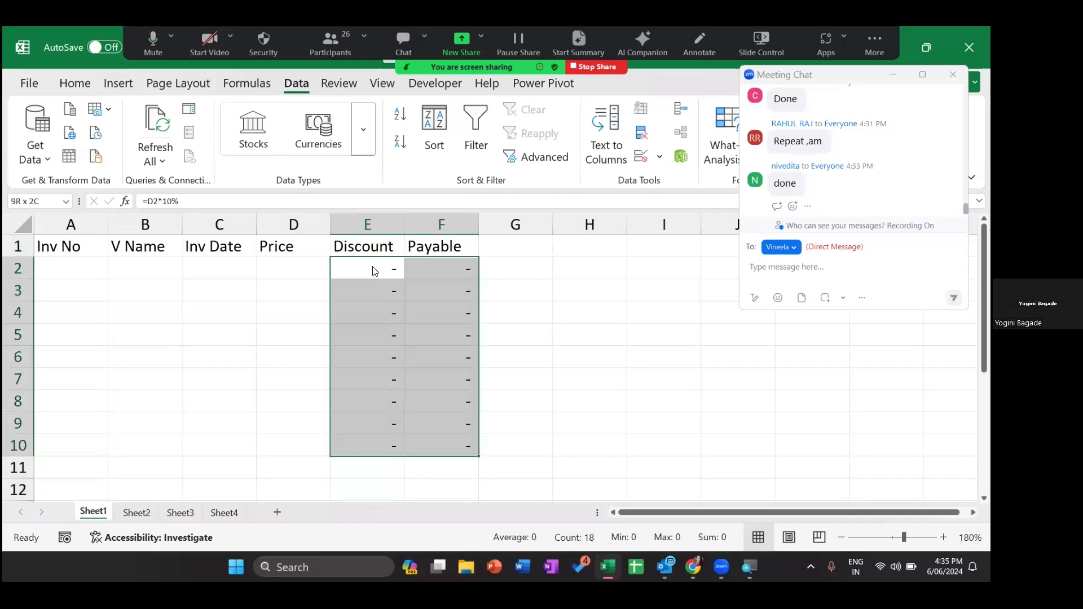
key(ctrl+1)
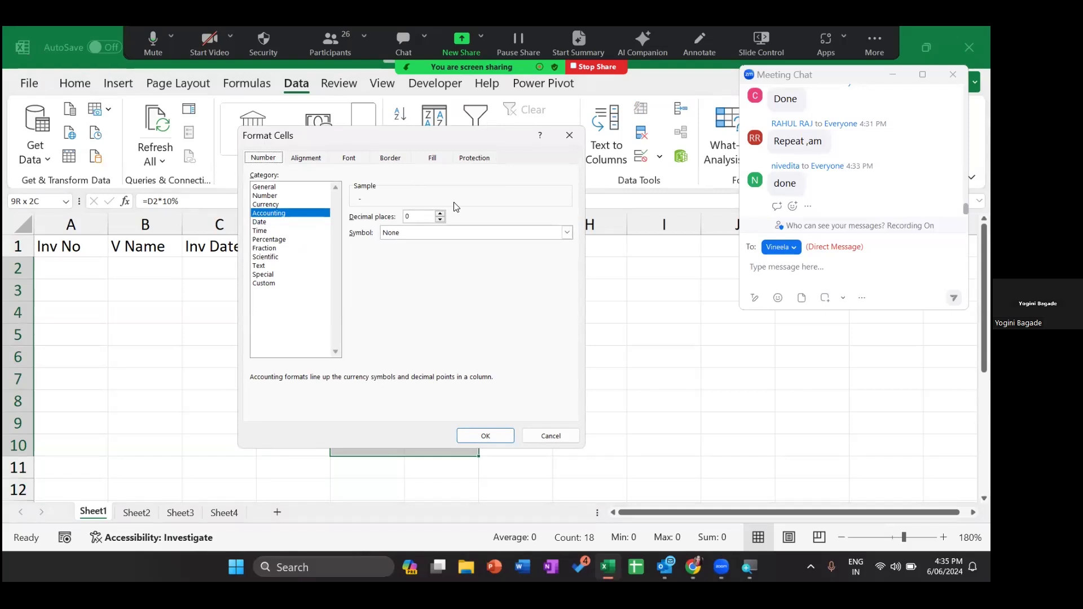
click(490, 161)
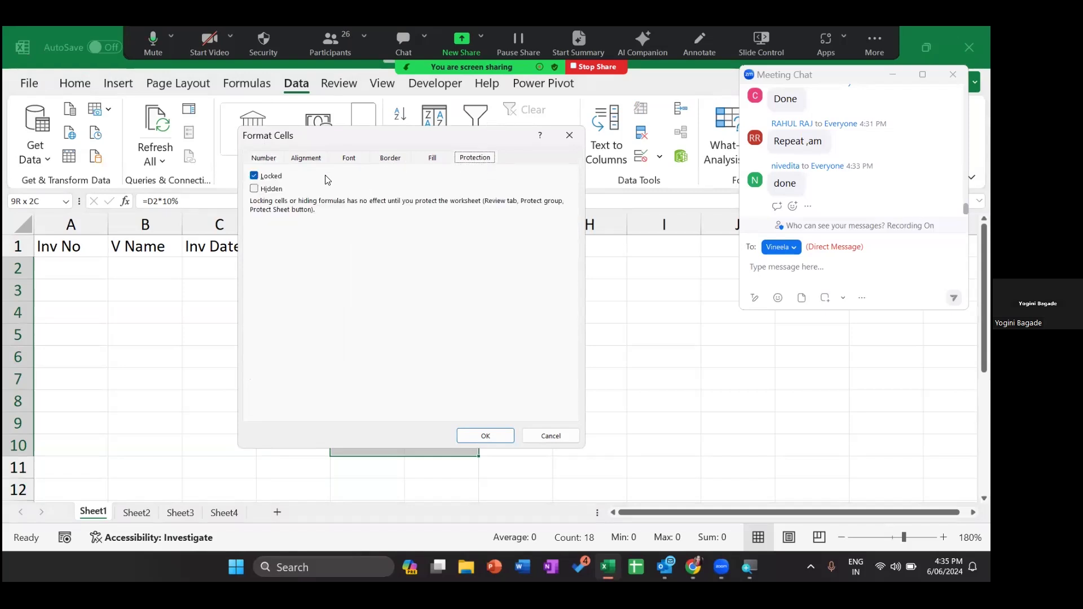
click(254, 189)
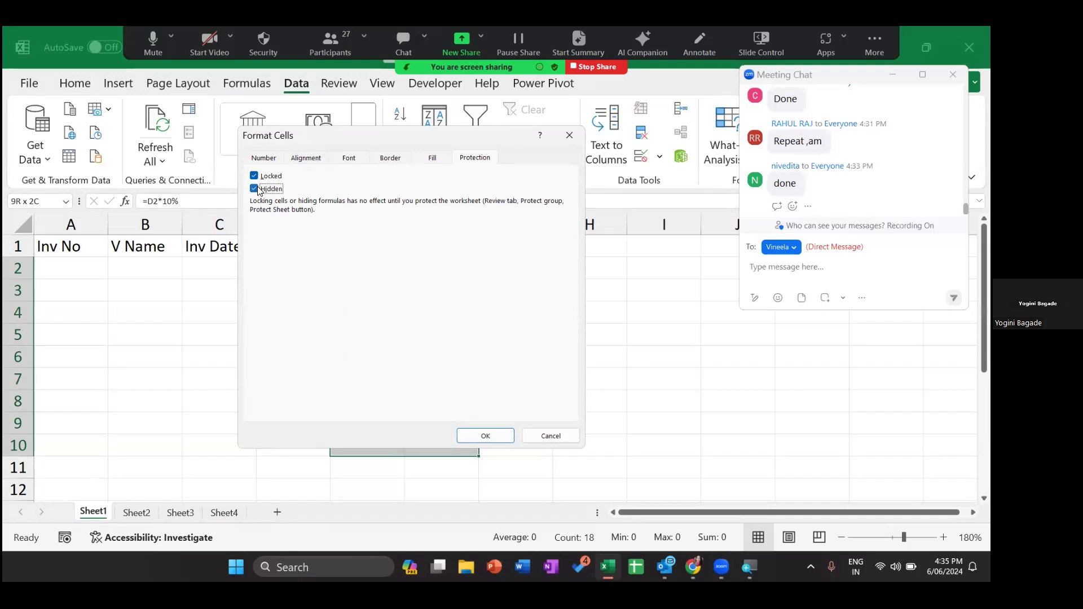
click(481, 436)
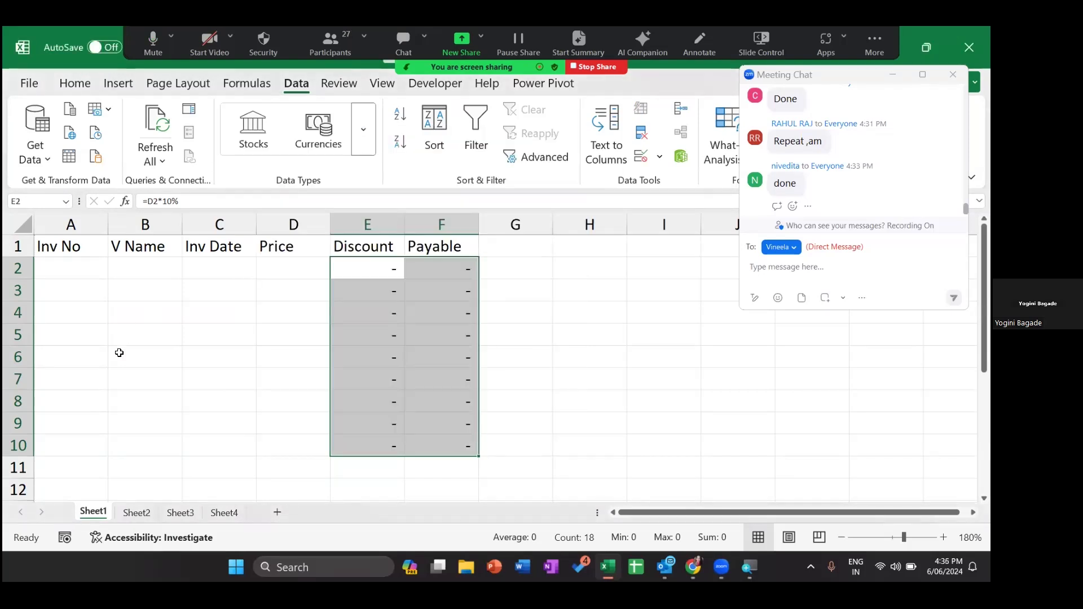
- Starting from A2, select across to the Price column and down to row 10, redoing it after an overshoot
click(52, 268)
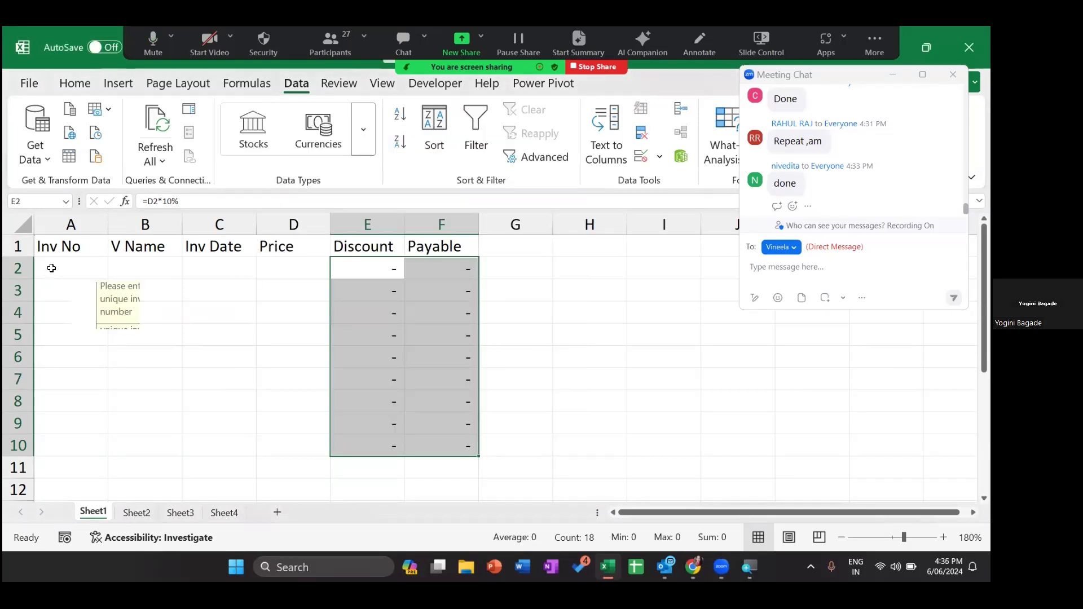
key(shift+Right)
key(shift+Right)
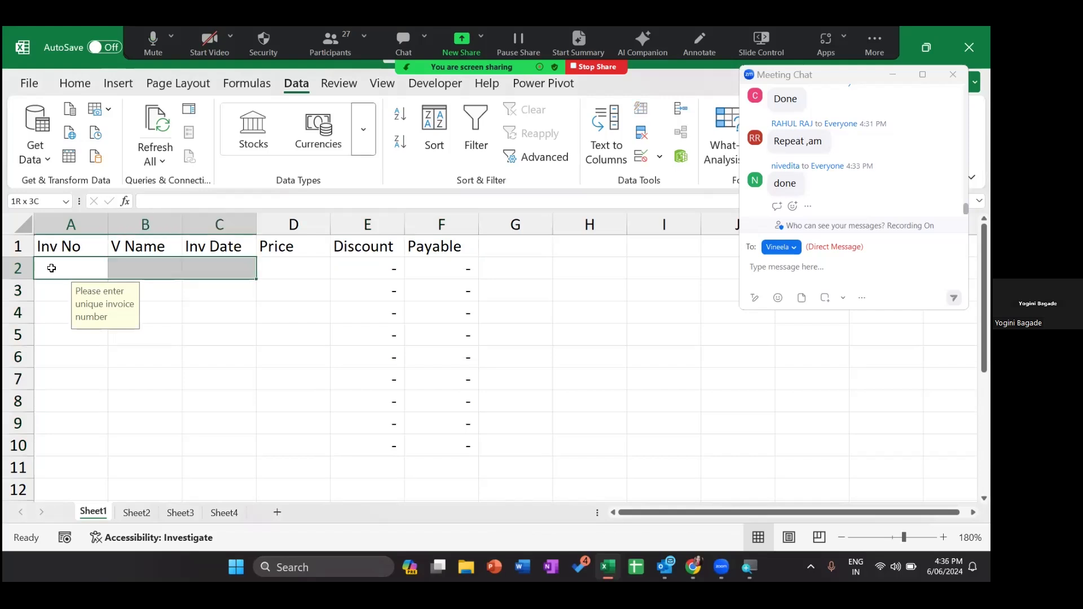
key(shift+Right)
key(ctrl+shift+Down)
key(shift+Up)
key(ctrl+Home)
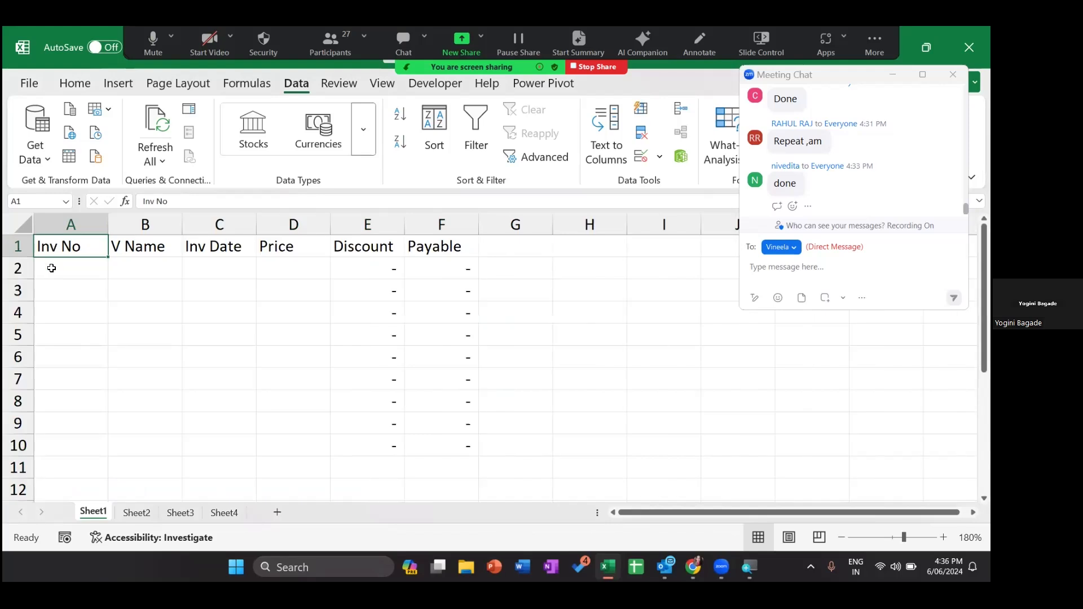
click(51, 268)
key(shift+Right)
key(shift+Right)
key(shift+Right)
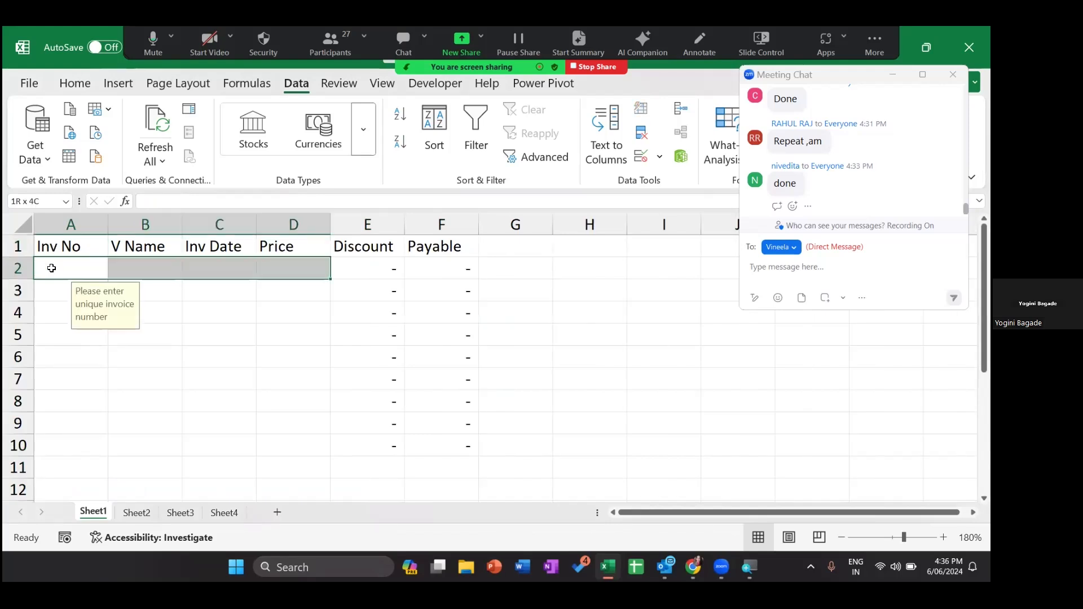
key(shift+Down)
key(shift+Down)
key(shift+Down)
key(shift+Down)
key(shift+Down)
key(shift+Down)
key(shift+Down)
key(shift+Down)
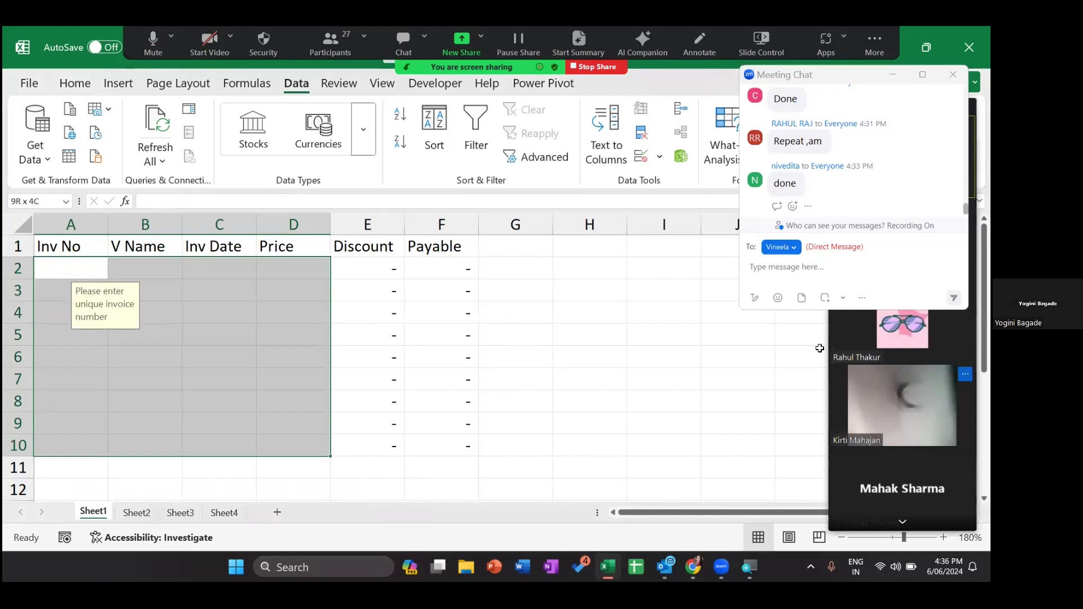
click(965, 374)
click(902, 399)
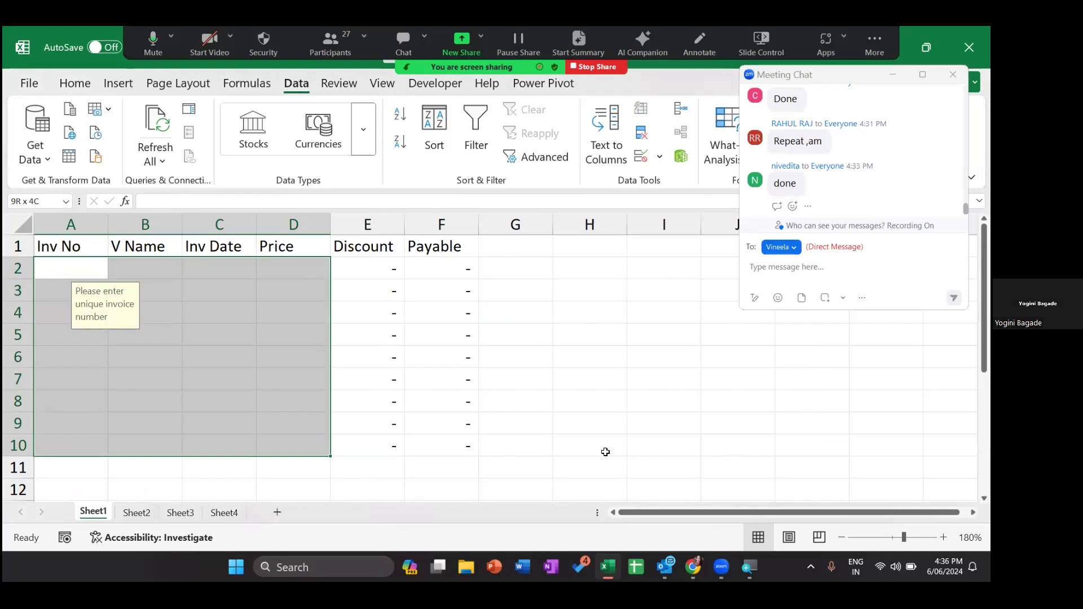
- Change the Locked checkbox on the Protection tab for A2:D10 and apply it with OK
key(ctrl+1)
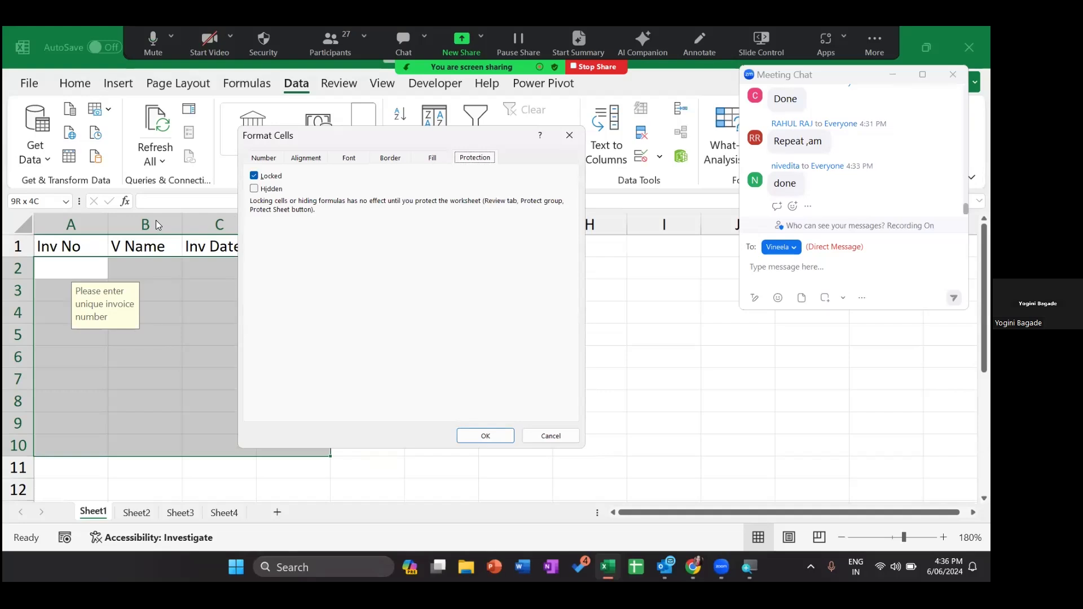
click(254, 175)
click(254, 177)
click(486, 436)
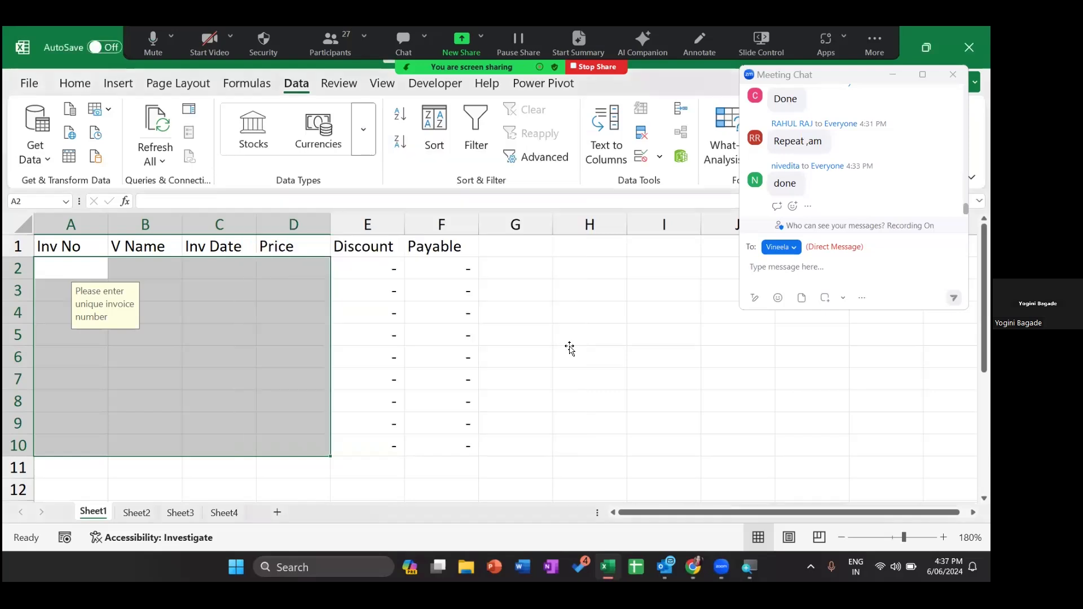
click(570, 349)
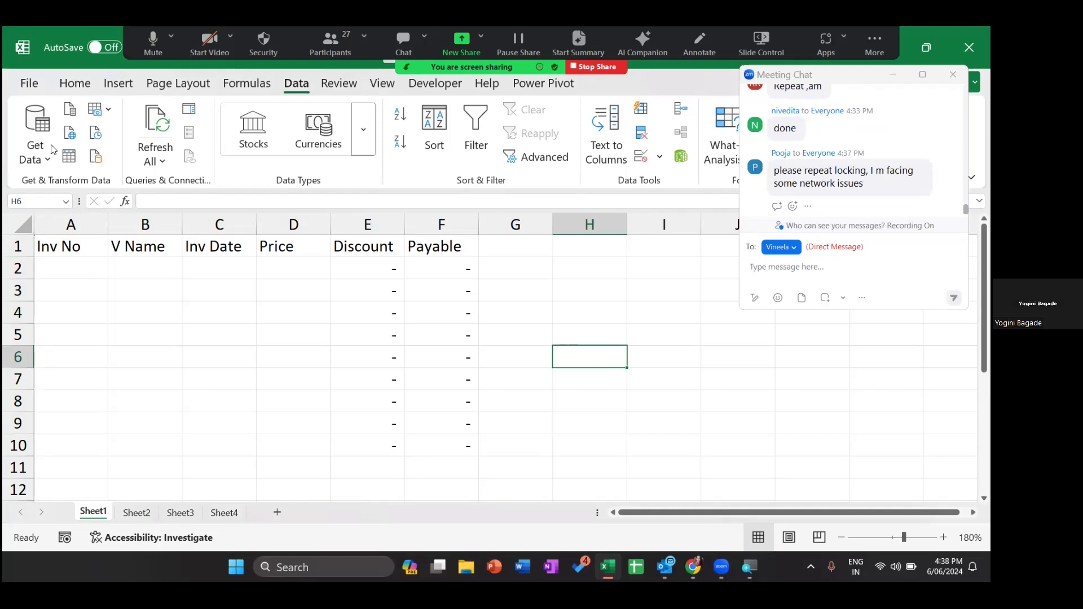
- Reselect the entry range A2:D10 and check in Format Cells that Locked is cleared
click(88, 266)
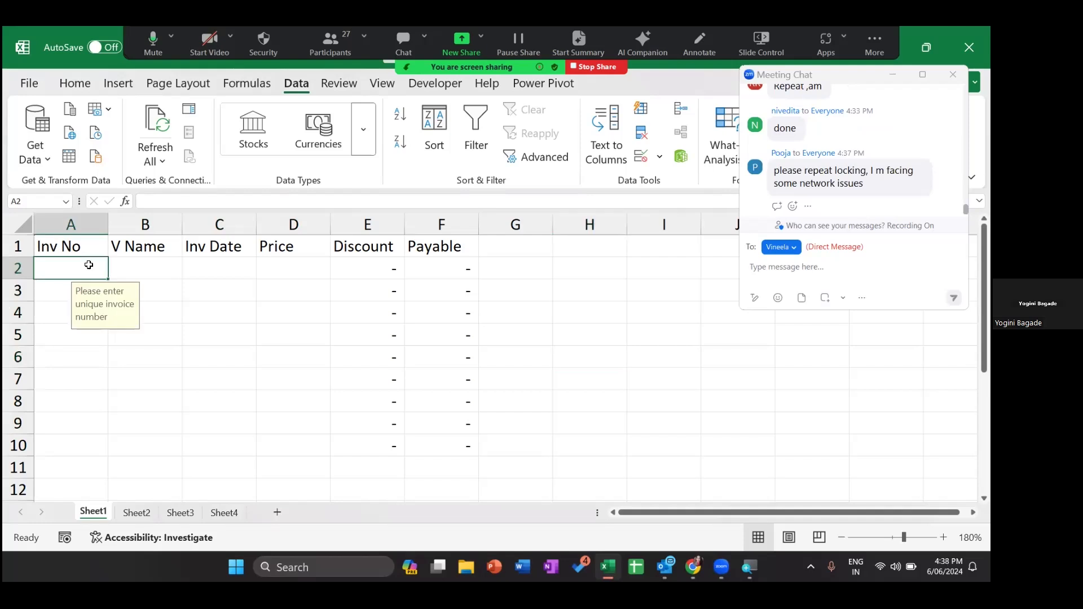
key(shift+Down)
key(shift+Down)
key(shift+Down)
key(shift+Down)
key(shift+Down)
key(shift+Down)
key(shift+Down)
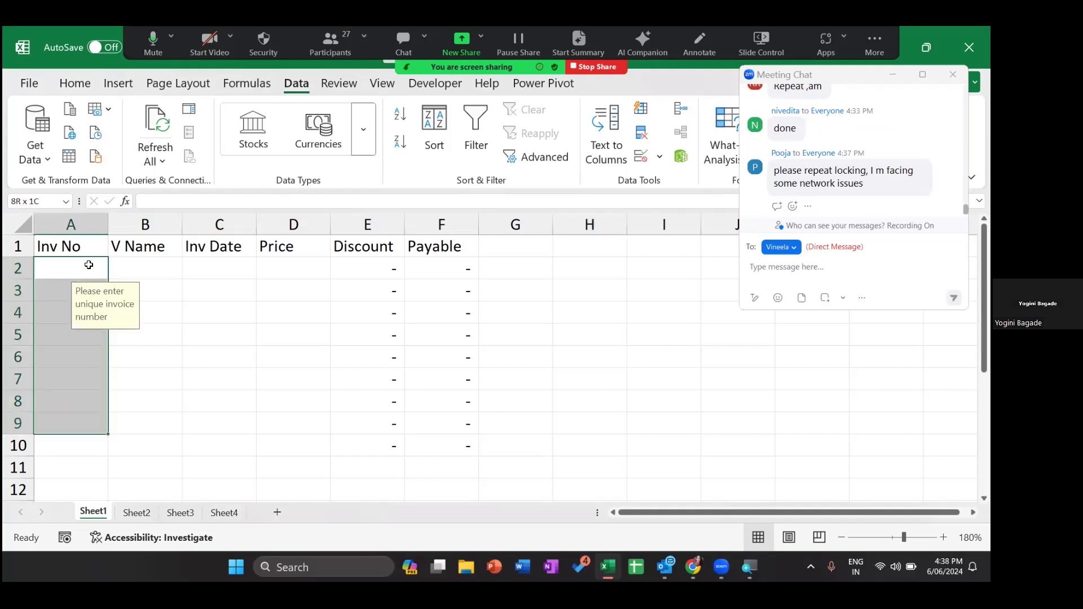
key(shift+Down)
key(shift+Right)
key(shift+Right)
key(shift+Right)
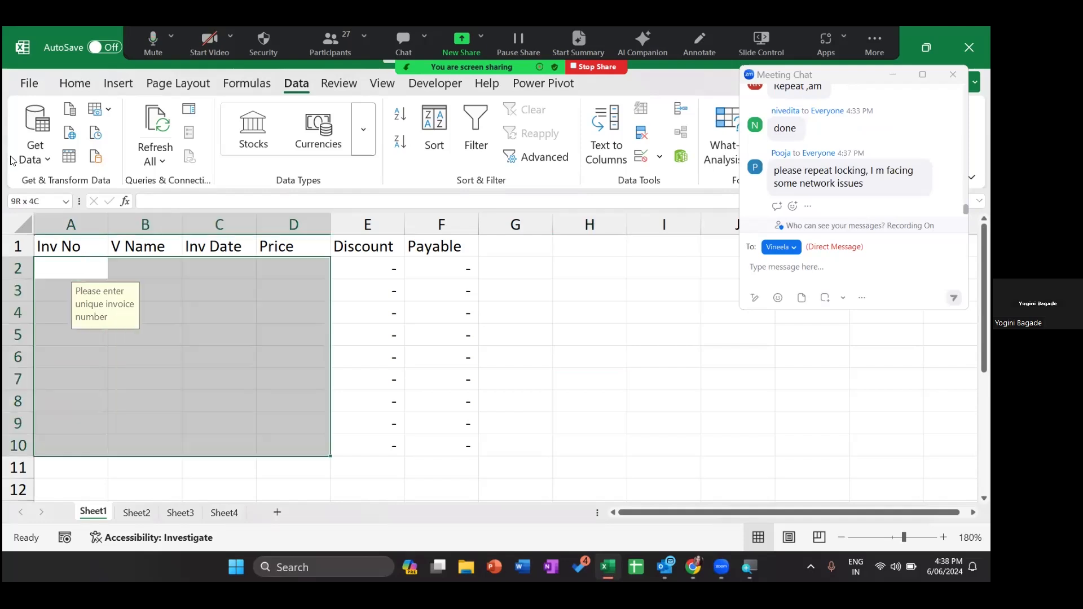
key(ctrl+1)
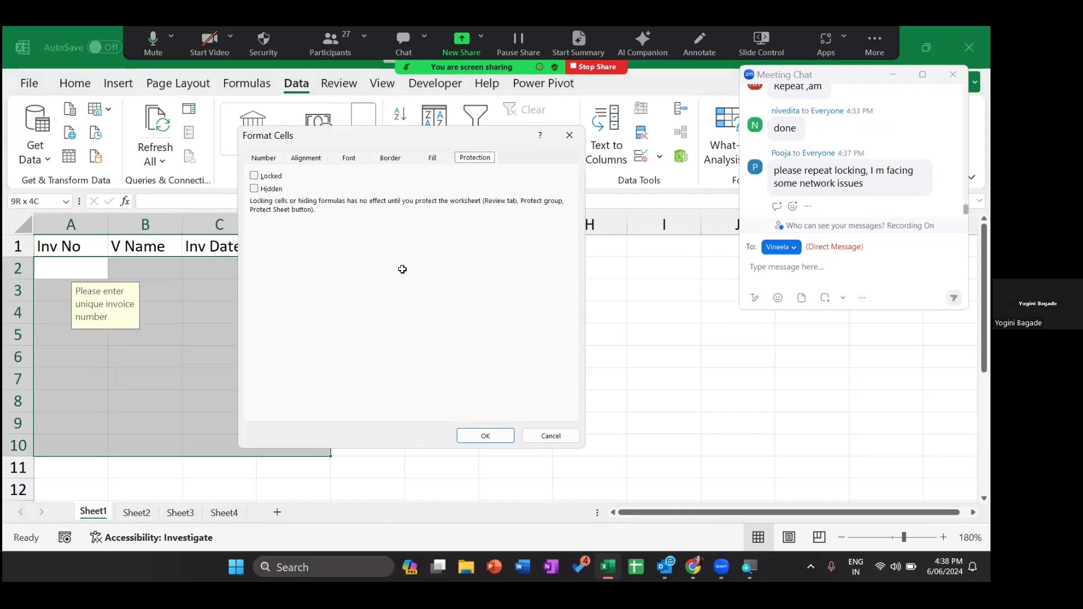
key(Return)
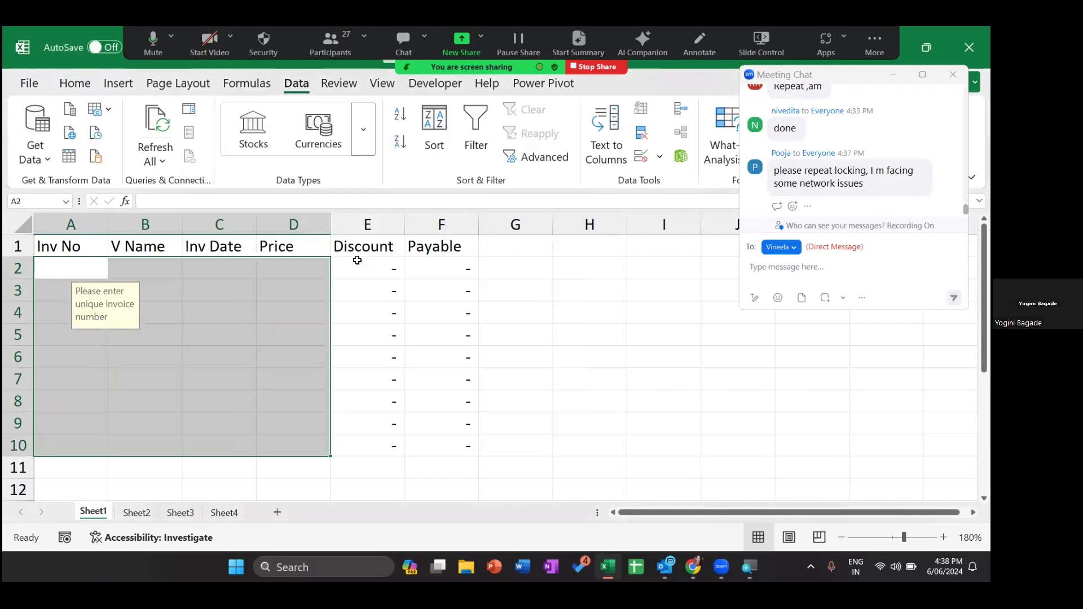
- Select the Discount and Payable formula cells E2:F10
click(357, 260)
key(ctrl+shift+Right)
key(ctrl+shift+Down)
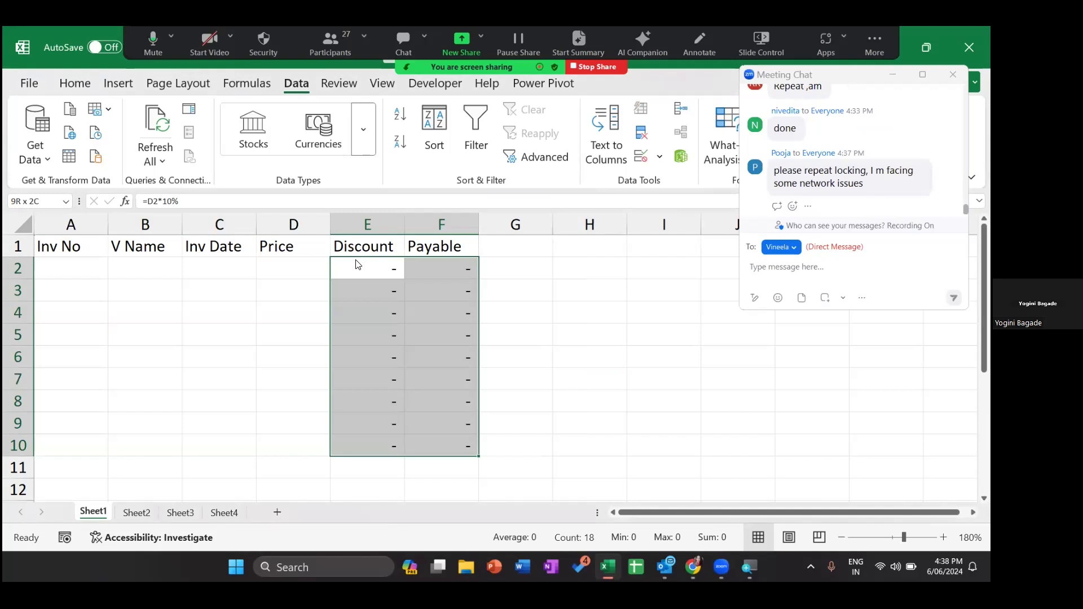
- Reconfirm Locked and Hidden for E2:F10, then go to the Review tab's Protect Sheet settings
key(ctrl+1)
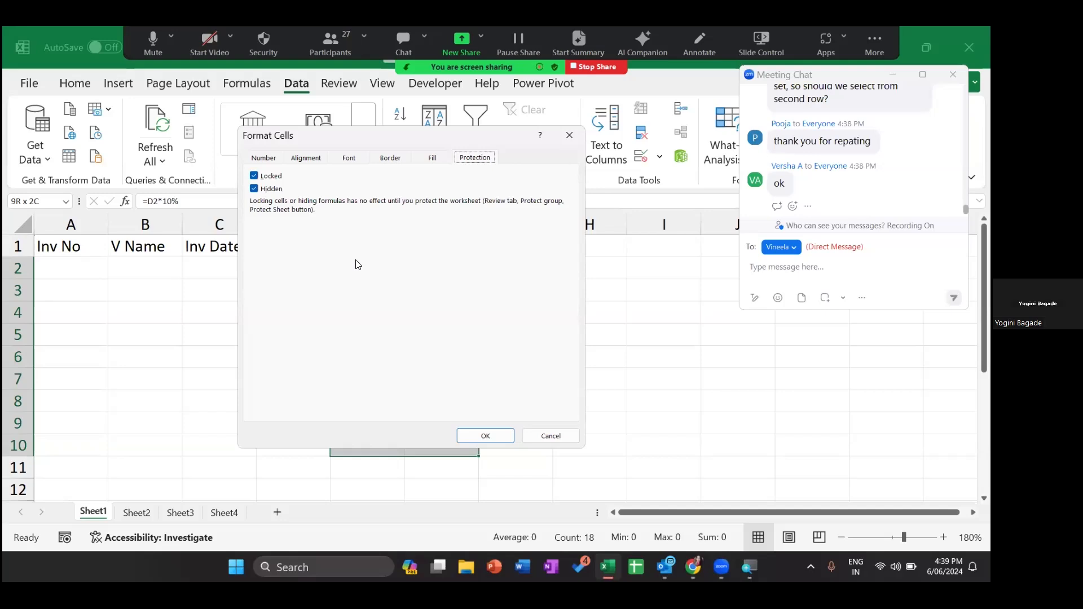
click(487, 438)
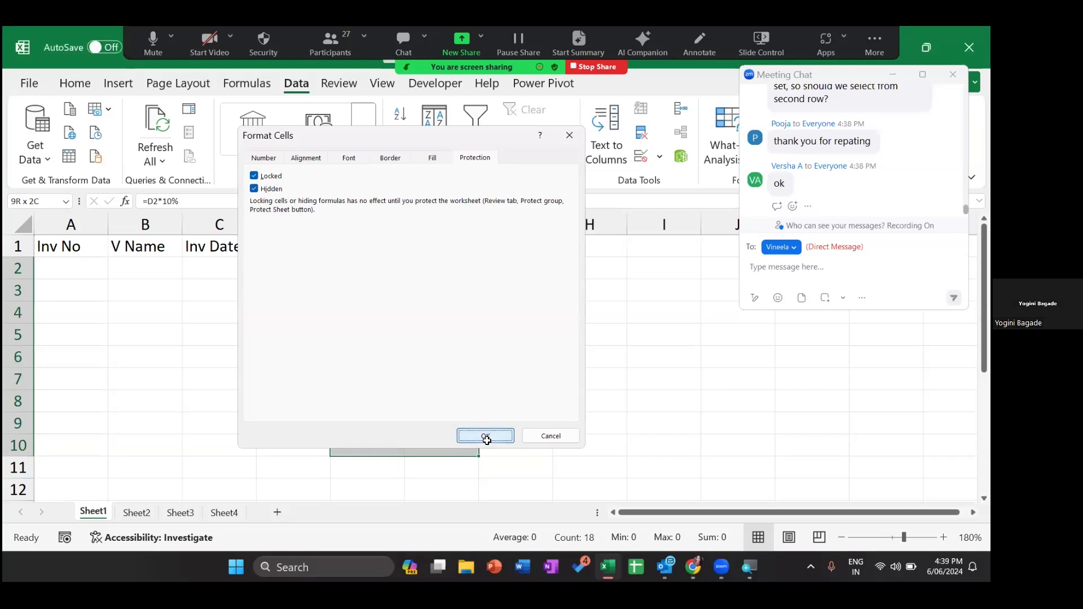
click(551, 361)
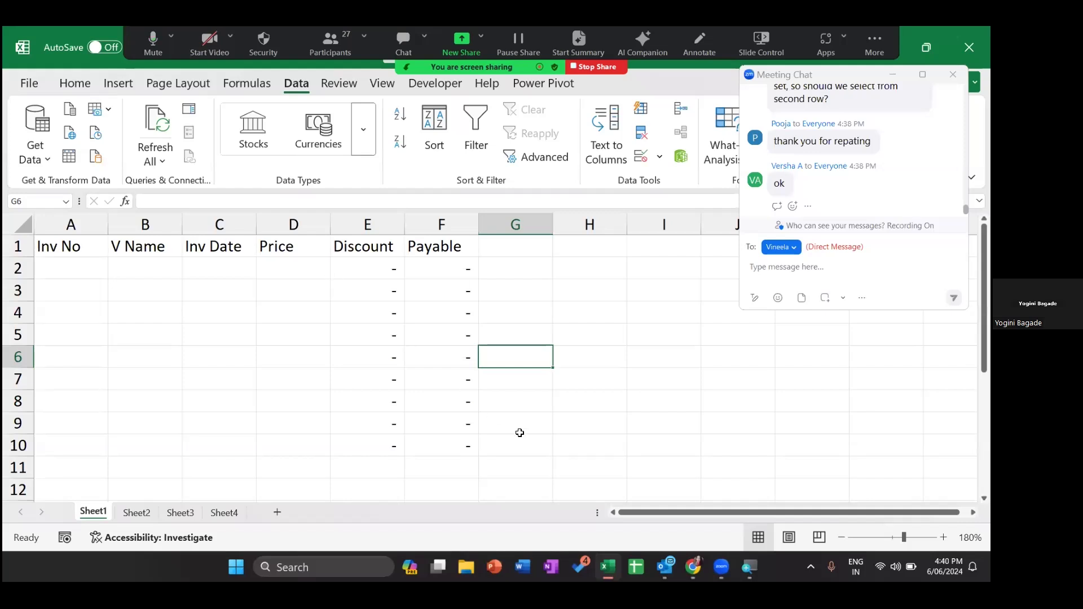
click(333, 85)
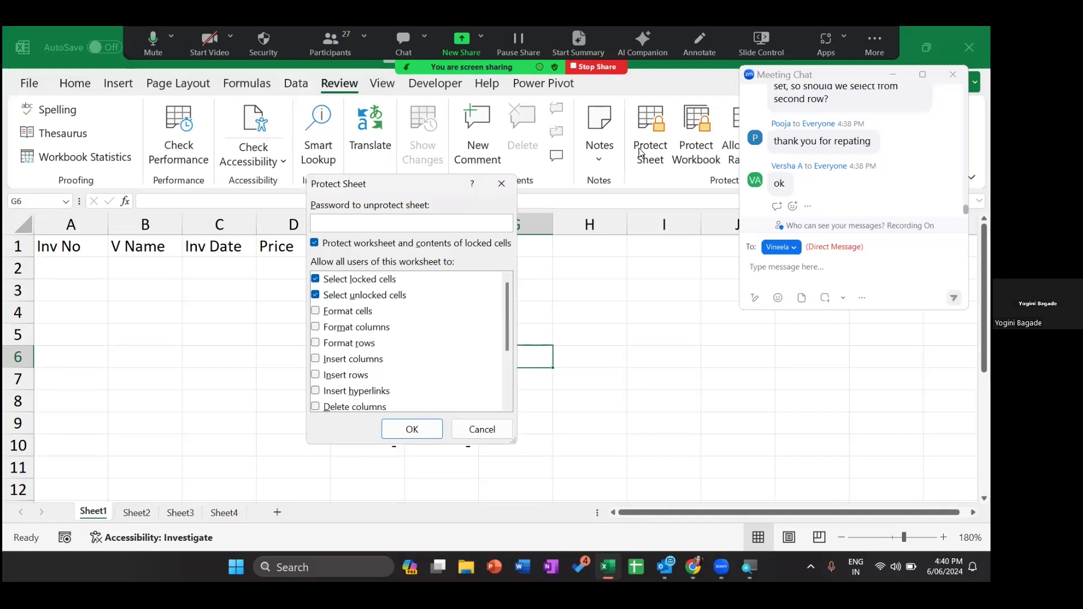
- Add filter arrows to the invoice header row with Ctrl+Shift+L from cell E1
key(Escape)
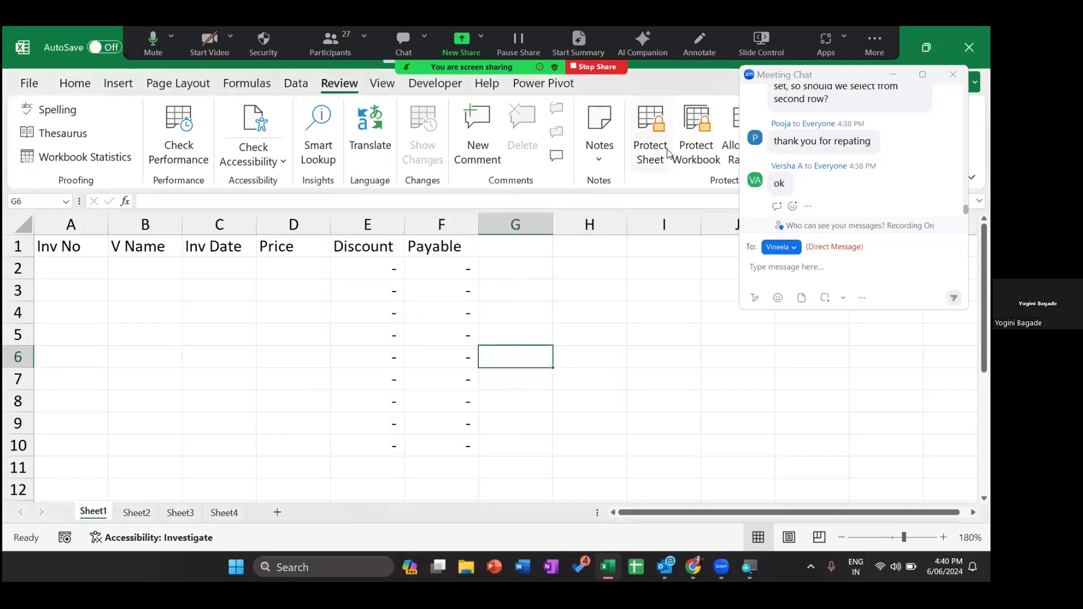
click(376, 247)
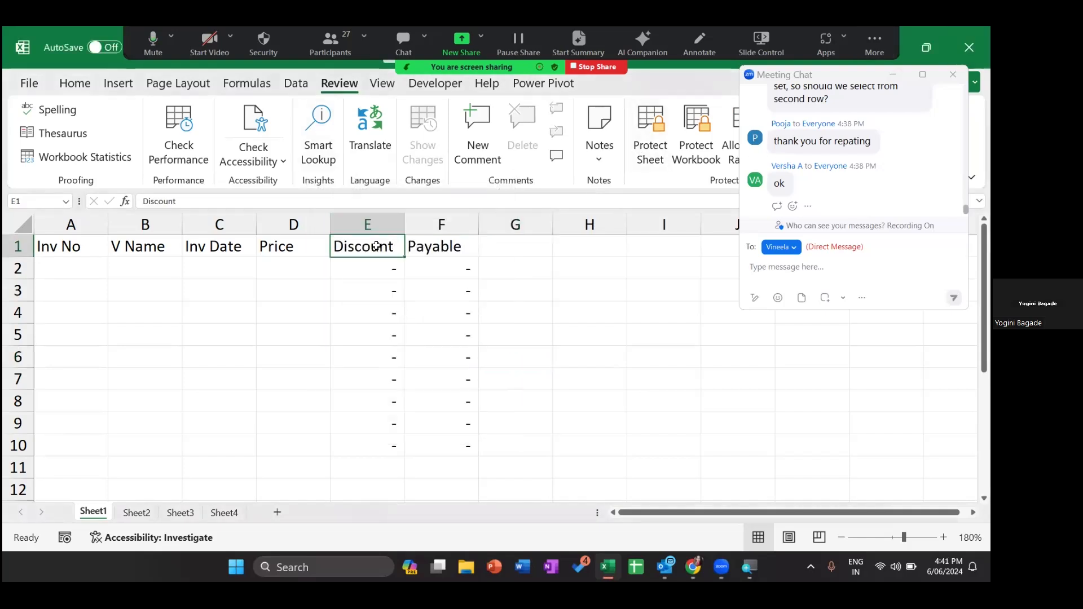
key(ctrl+shift+l)
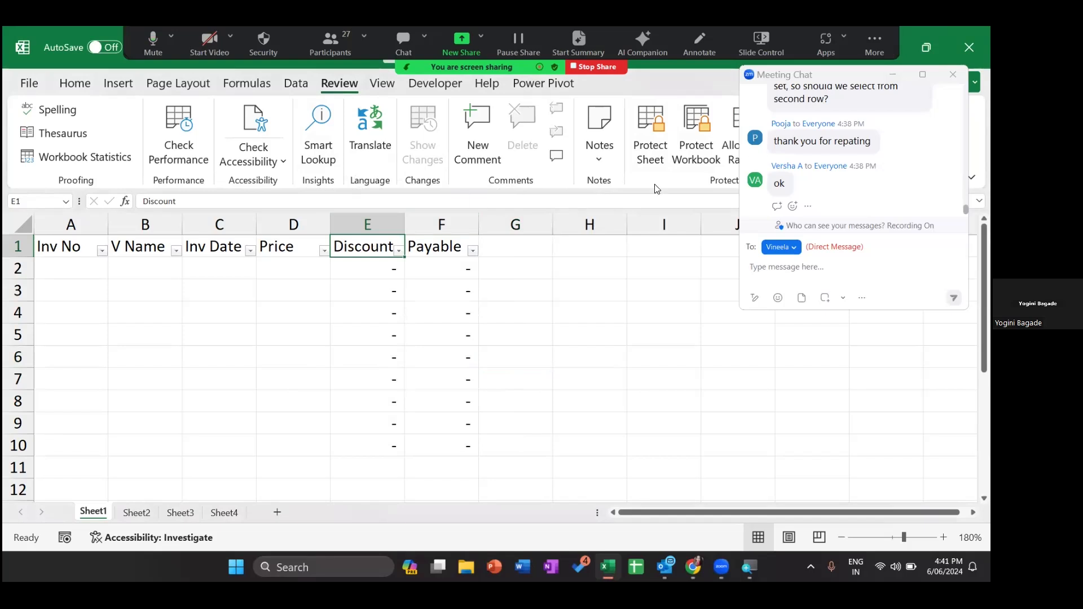
- In Protect Sheet, allow Use AutoFilter and Sort, leaving Delete rows unticked
click(652, 138)
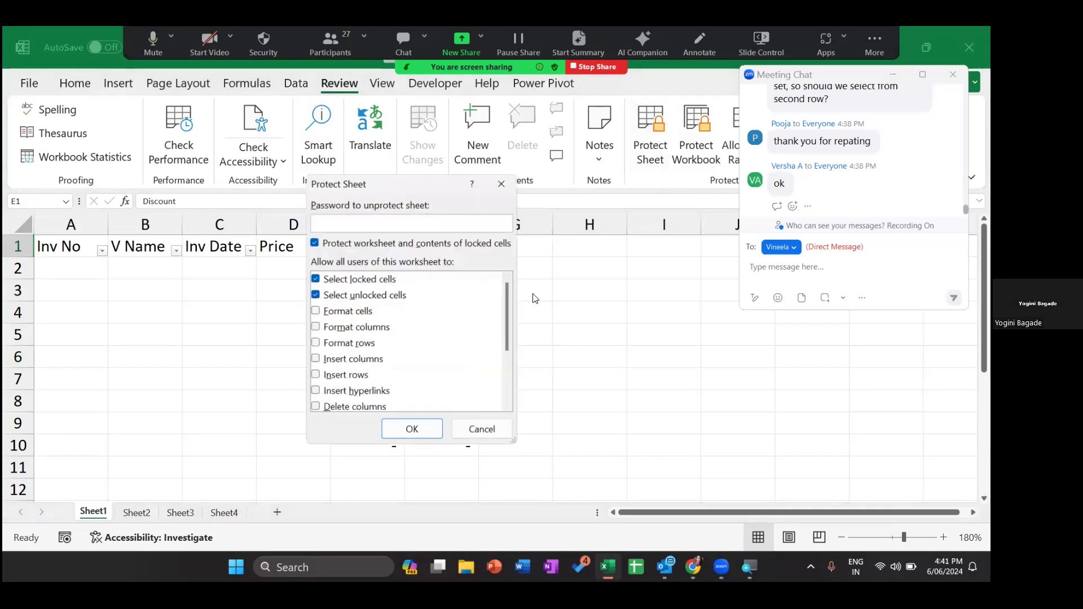
click(507, 404)
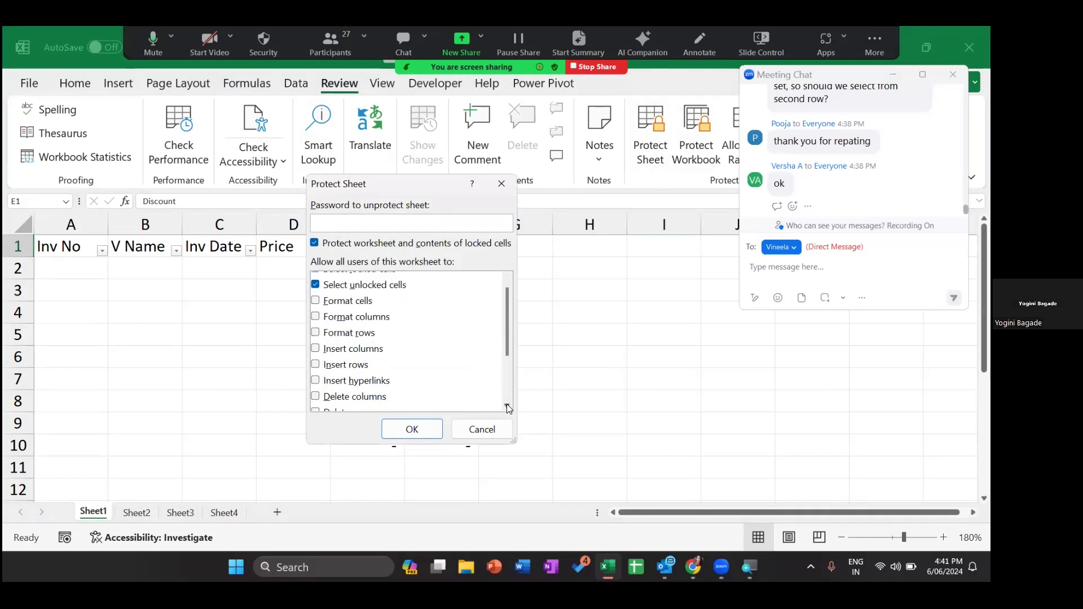
click(506, 404)
click(507, 406)
click(507, 405)
click(507, 405)
click(507, 405)
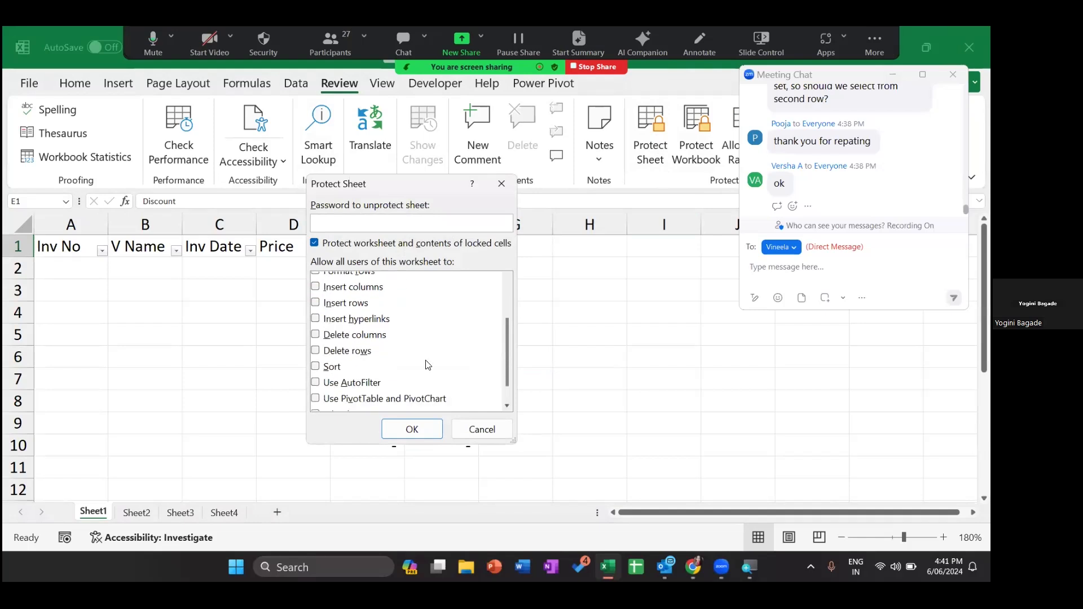
click(317, 383)
click(315, 351)
click(316, 352)
click(317, 370)
- Enter and confirm the sheet protection password to protect the sheet
click(328, 226)
text(123)
key(Return)
text(123)
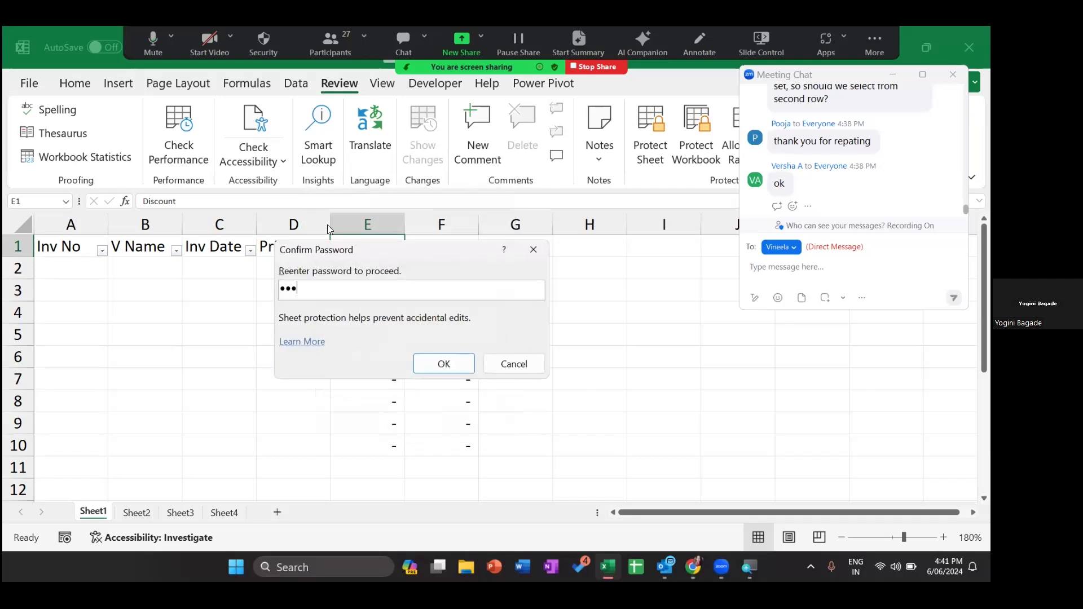
key(Return)
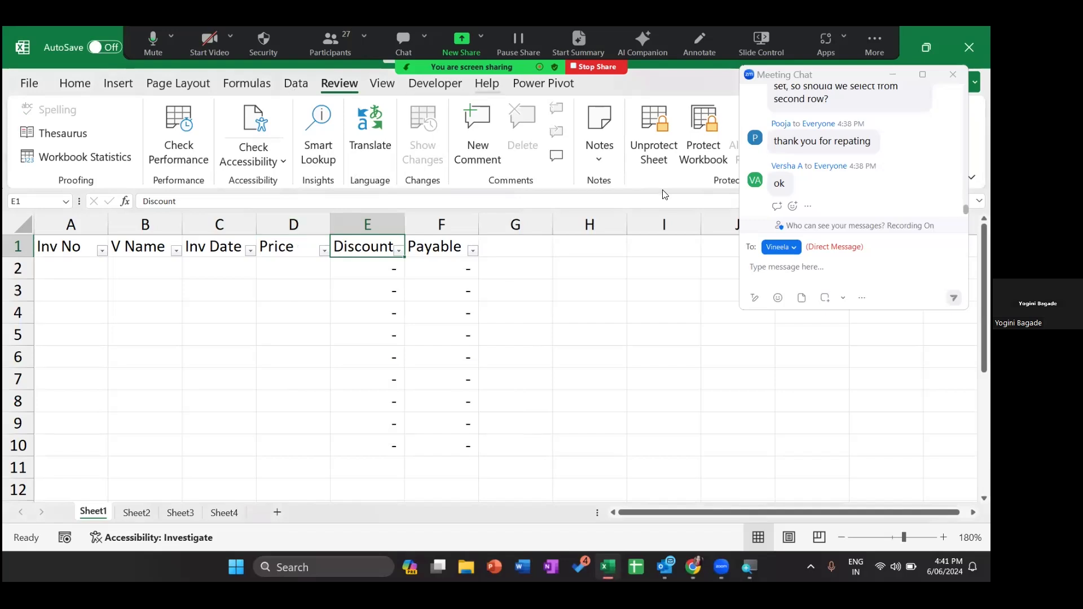
- Return to the Data tab of the ribbon on the protected invoice sheet
click(296, 83)
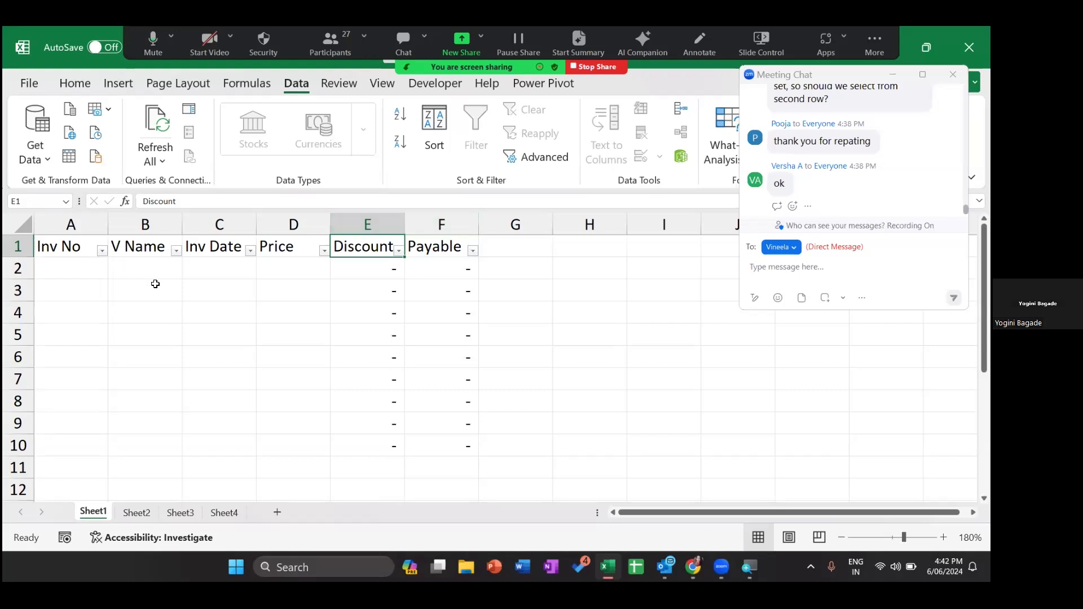
- Enter invoice number 1 in A2, then try 1 again in A3 and cancel the duplicate error
click(90, 269)
text(1)
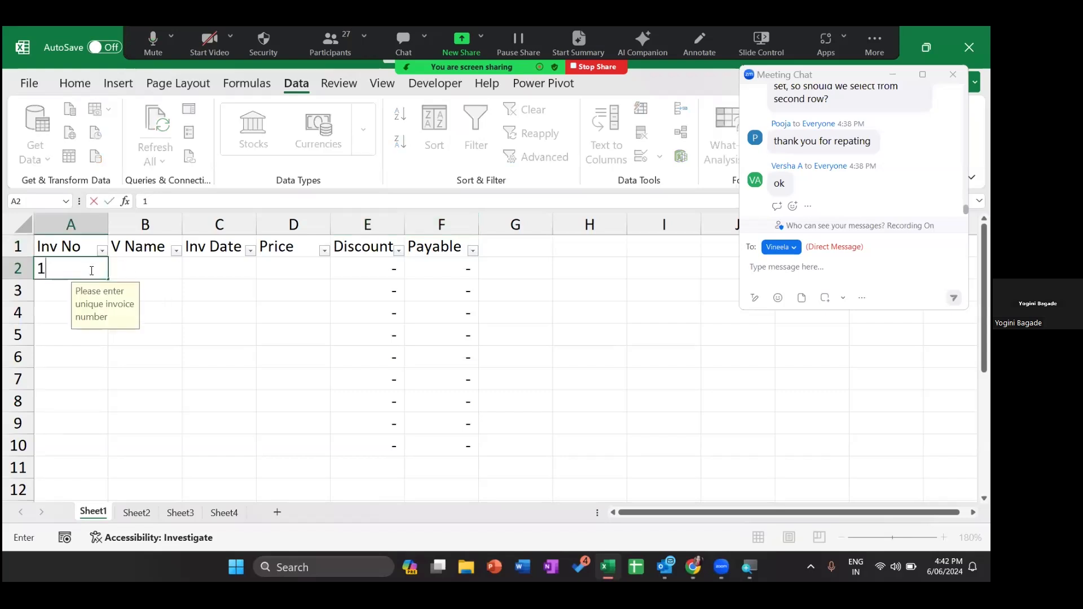
key(Return)
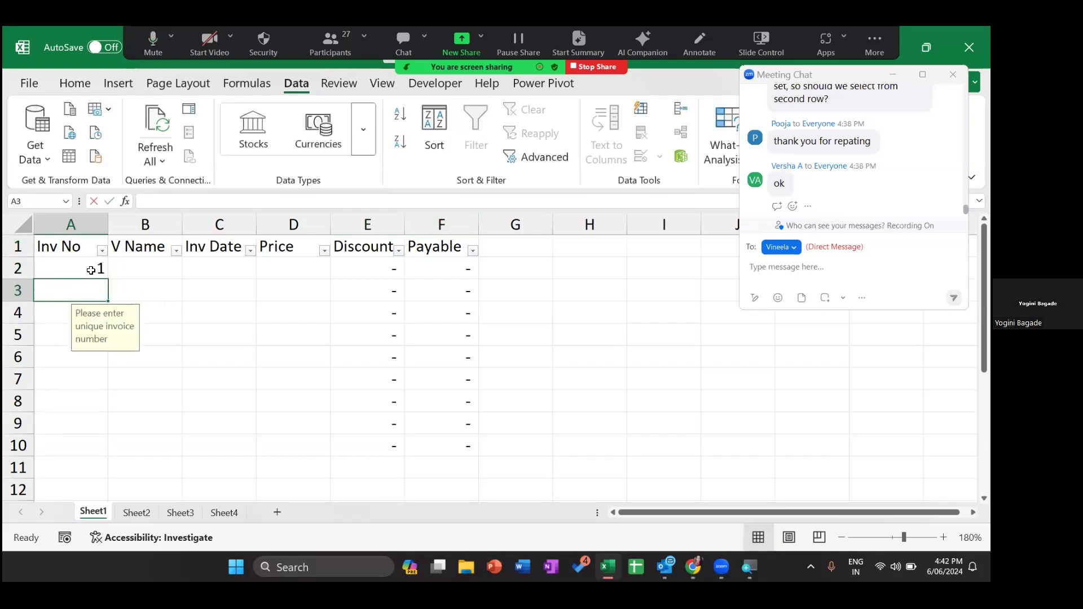
text(1)
key(Return)
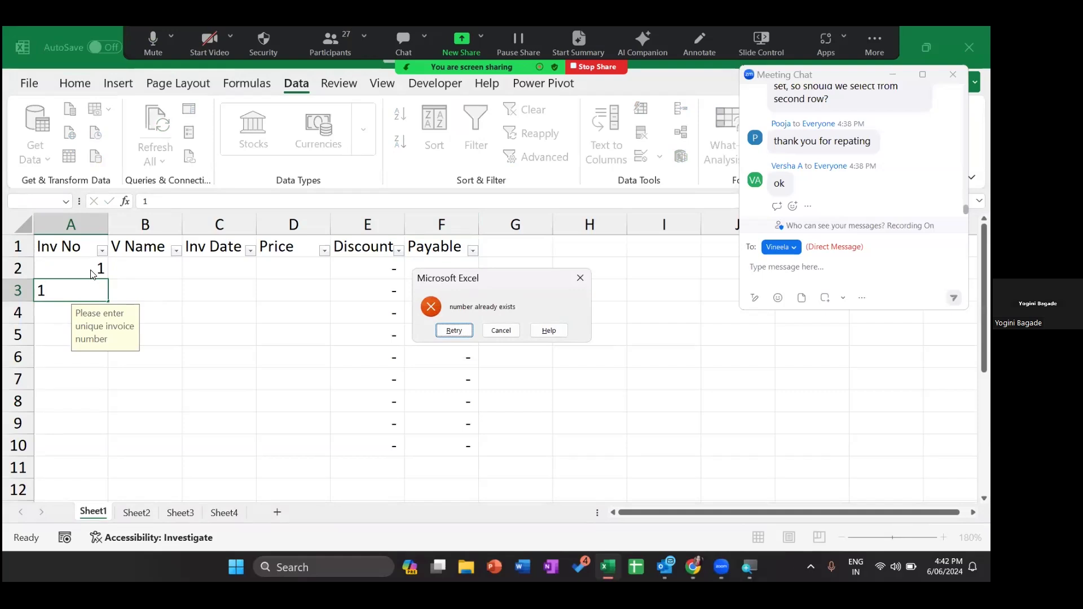
key(Escape)
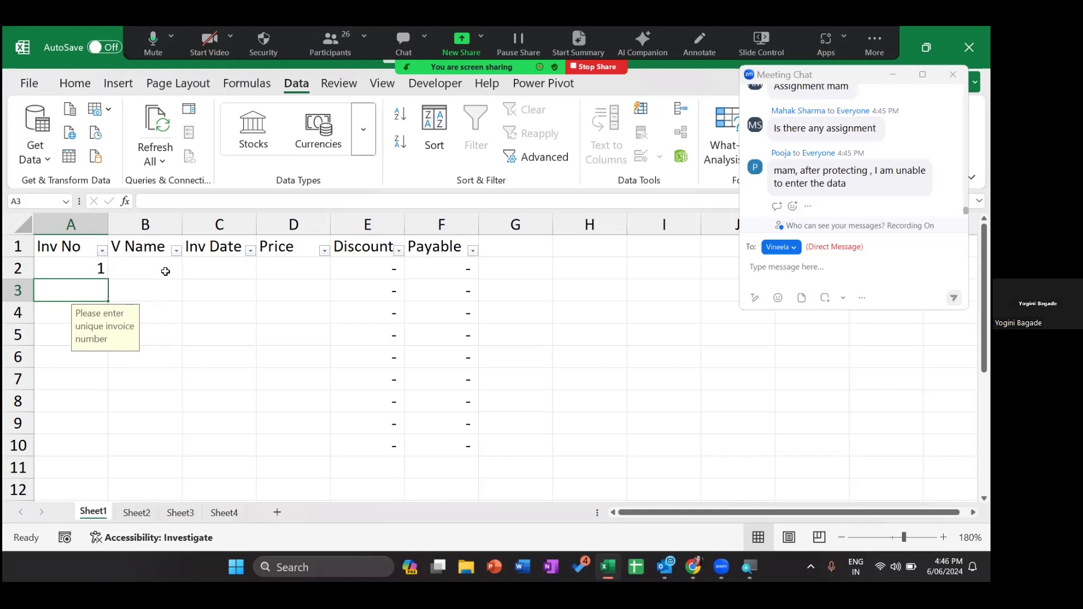
click(55, 270)
key(Caps_Lock)
- Select the entry cells A2:D10 across Inv No to Price, then clear the selection
key(Tab)
key(Tab)
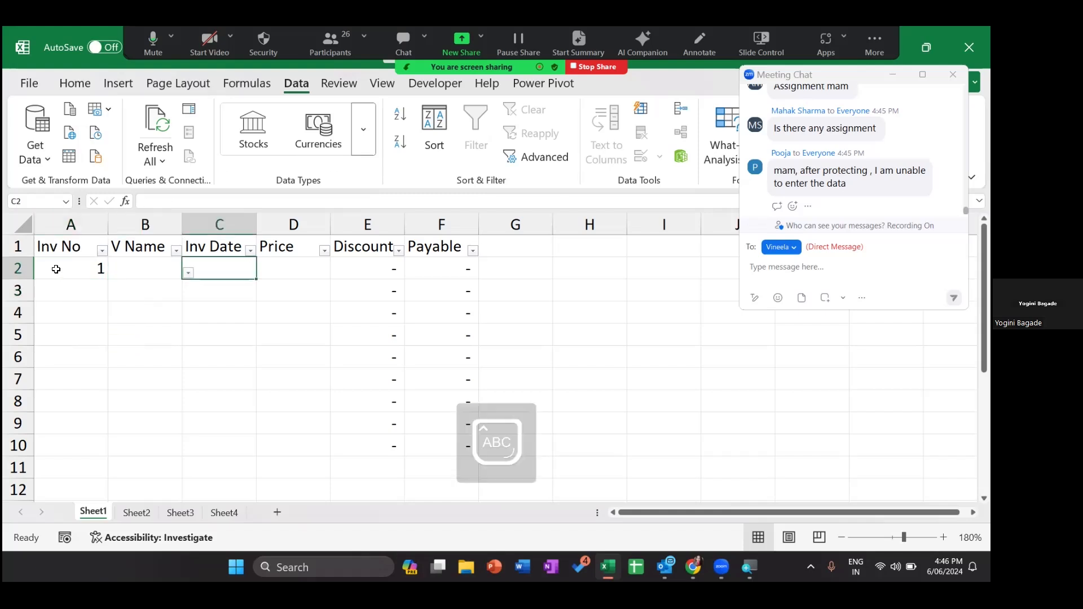
key(Tab)
key(shift+Tab)
key(shift+Tab)
key(shift+Tab)
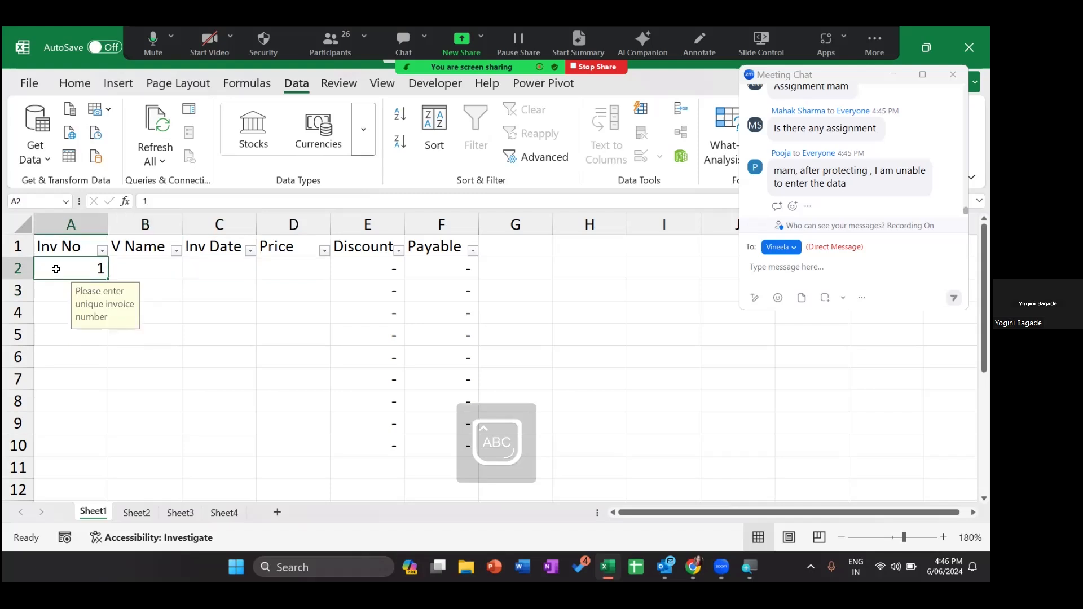
key(shift+Right)
key(shift+Right)
key(shift+Right)
key(shift+Down)
key(shift+Down)
key(shift+Down)
key(shift+Down)
key(shift+Down)
key(shift+Down)
key(shift+Down)
key(shift+Down)
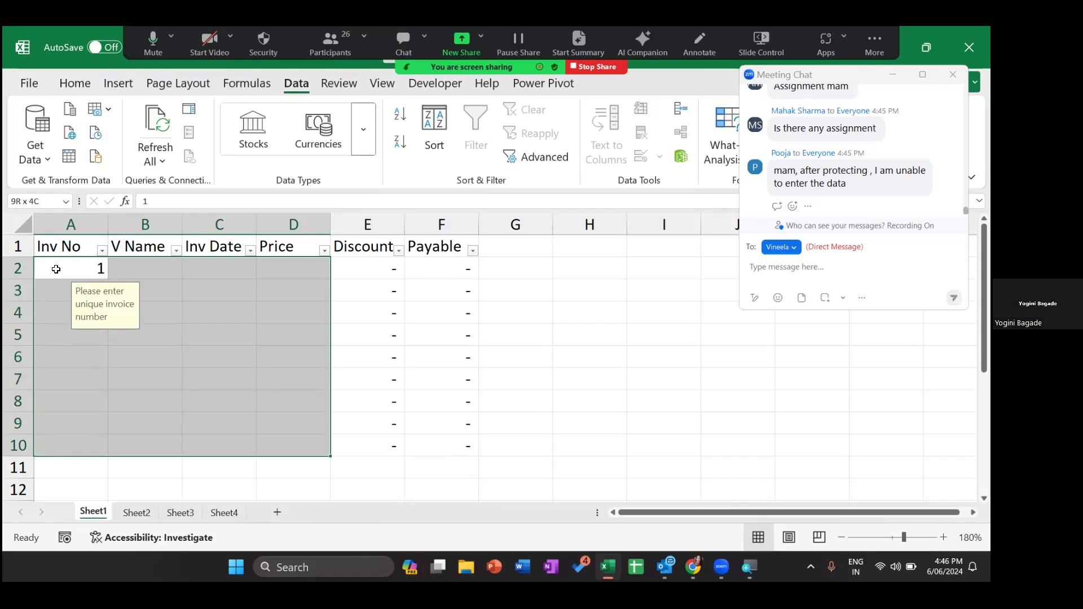
click(481, 308)
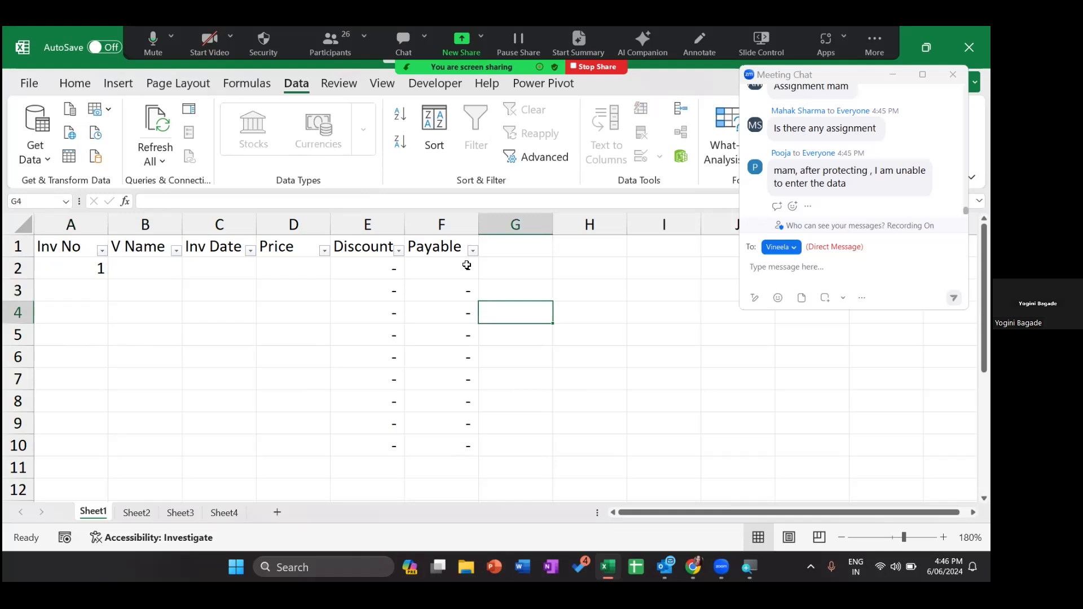
- Unprotect the invoice sheet by entering its password
click(339, 83)
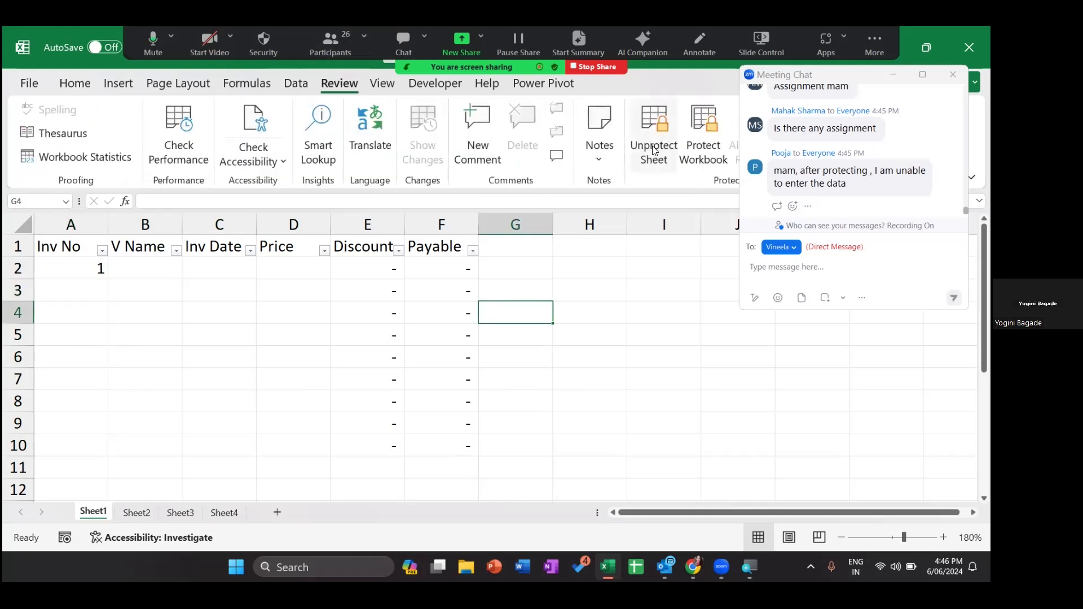
click(654, 153)
text(123)
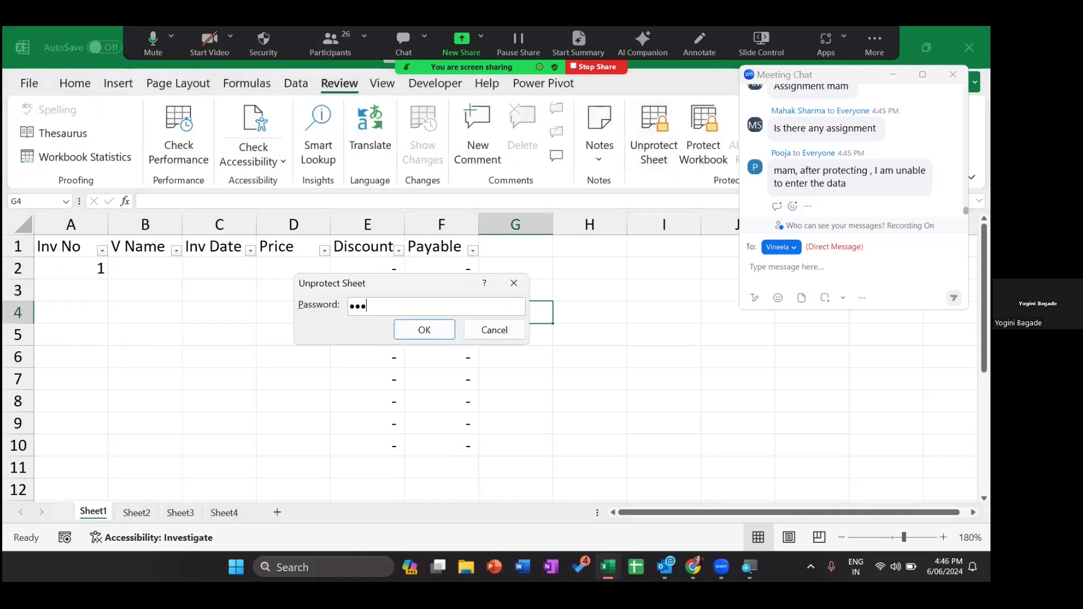
key(Return)
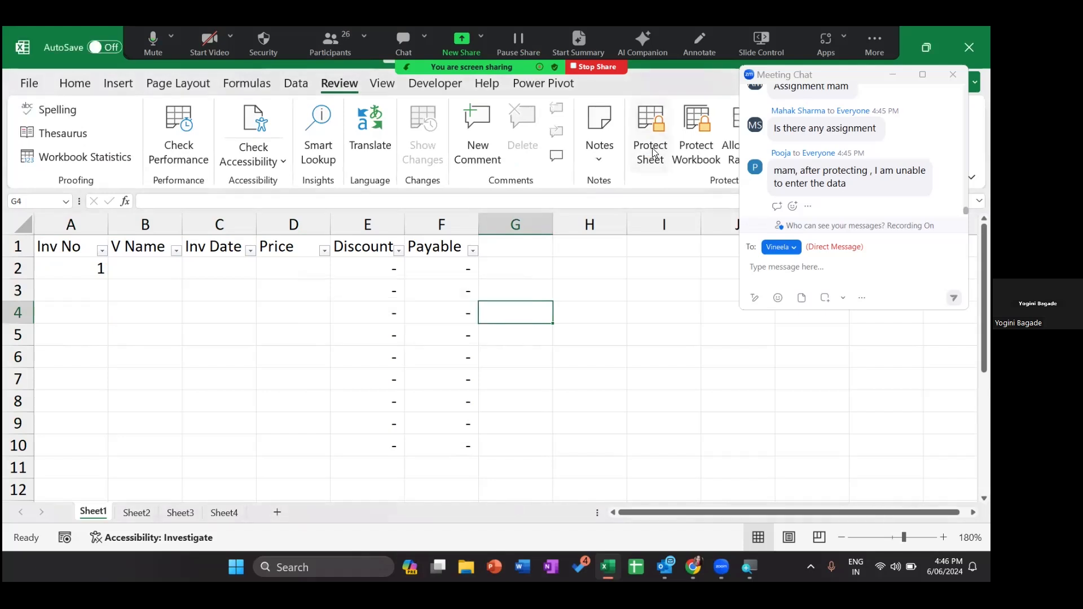
- Select cell A2 and extend the selection to A2:D10
click(51, 277)
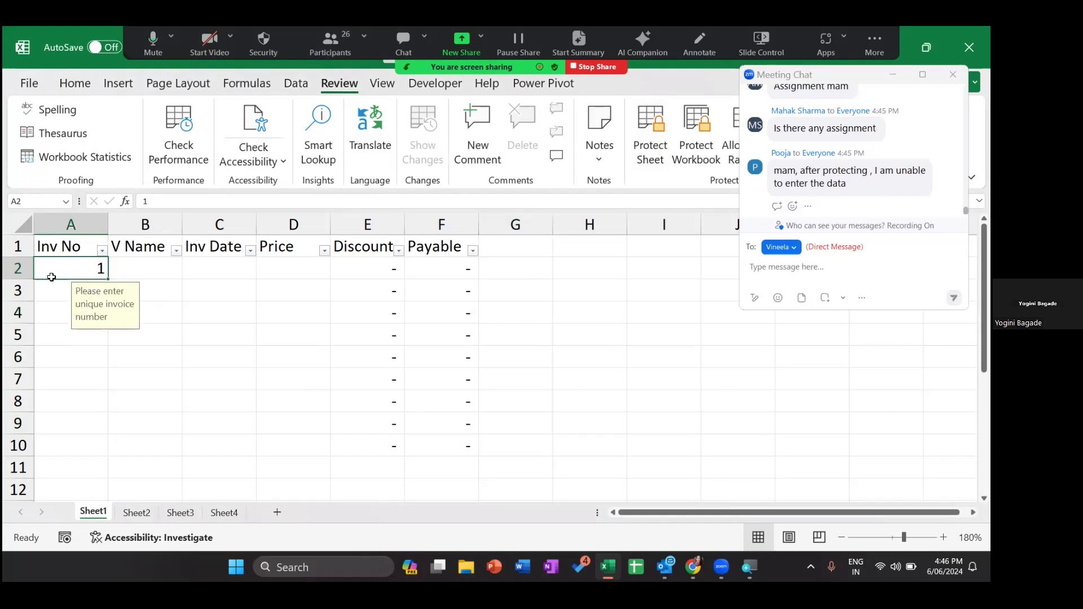
key(shift+Right)
key(shift+Right)
key(shift+Right)
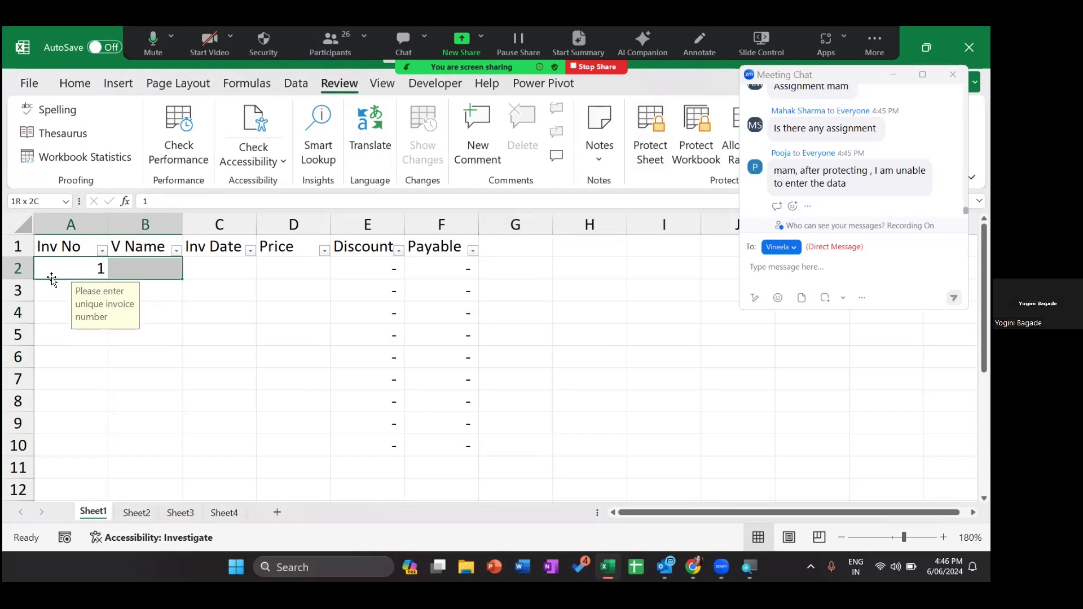
key(shift+Down)
key(shift+Down)
key(shift+Down)
key(shift+Down)
key(shift+Down)
key(shift+Down)
key(shift+Down)
key(shift+Down)
- Open Format Cells with Ctrl+1 for A2:D10 to view its Locked and Hidden settings
key(ctrl+1)
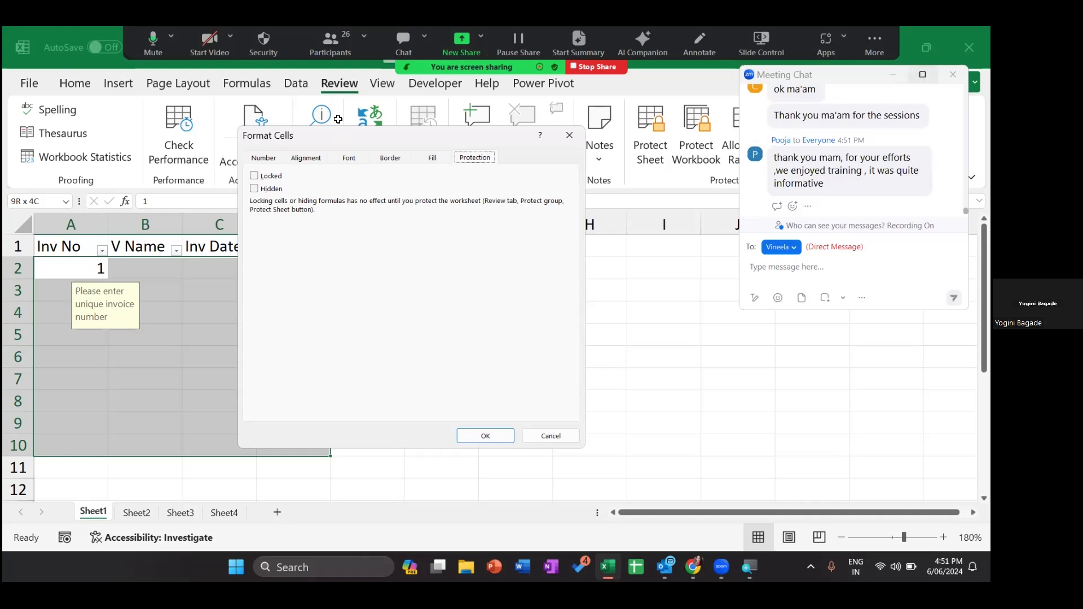
- Bring the Zoom Meeting Chat window to the front over Excel
click(923, 74)
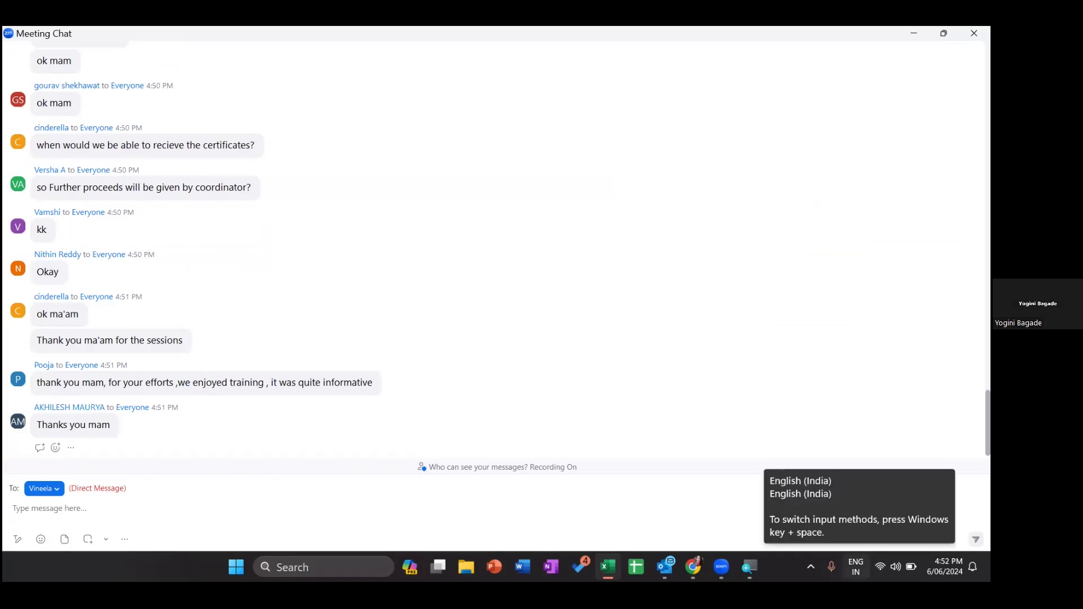
key(super+shift+s)
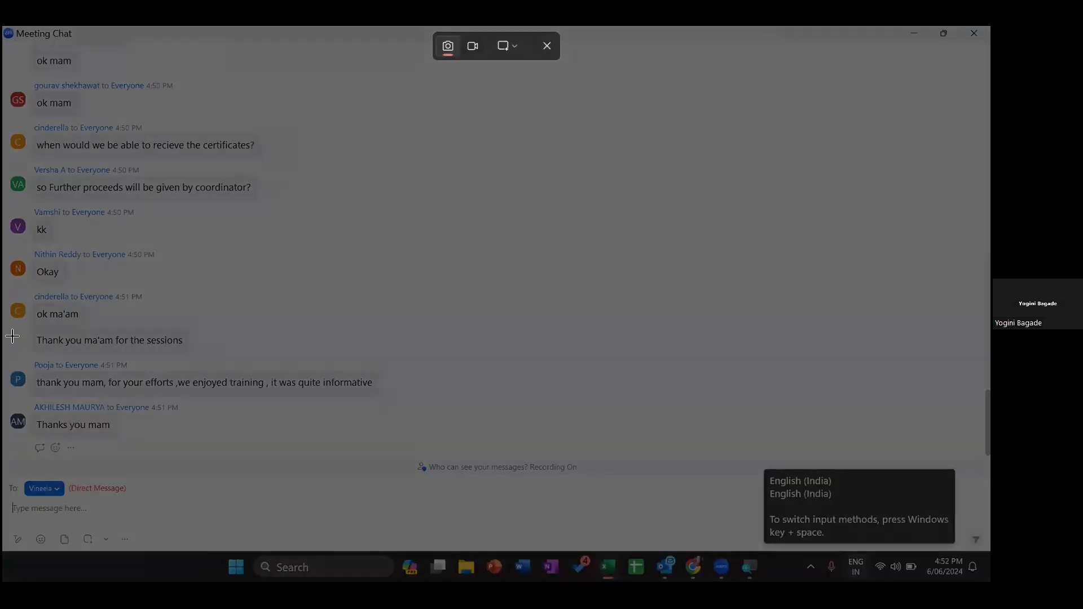
drag(3, 26, 409, 546)
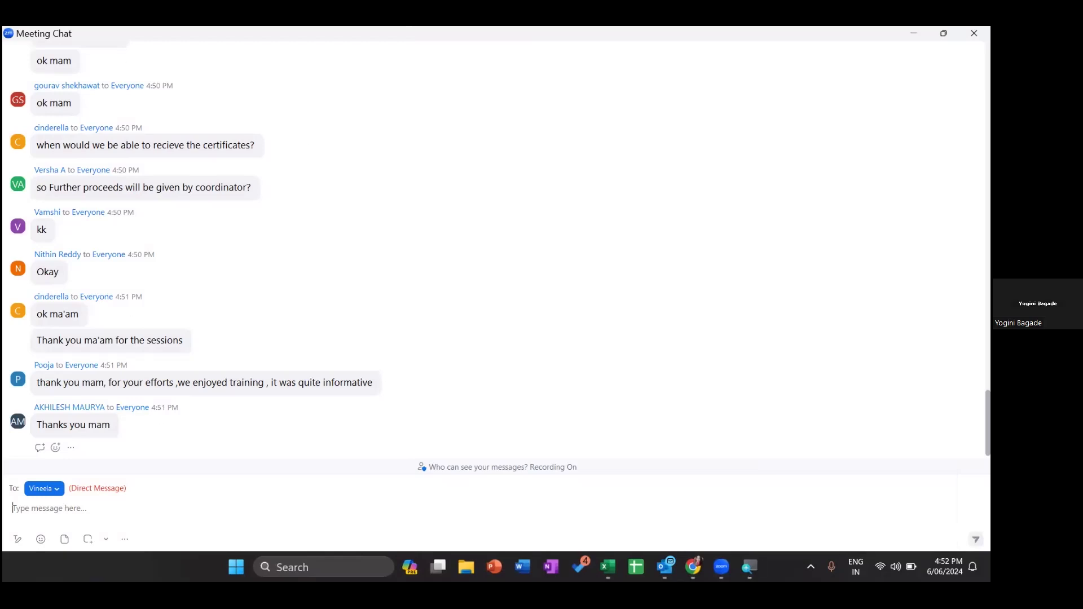
key(super+shift+s)
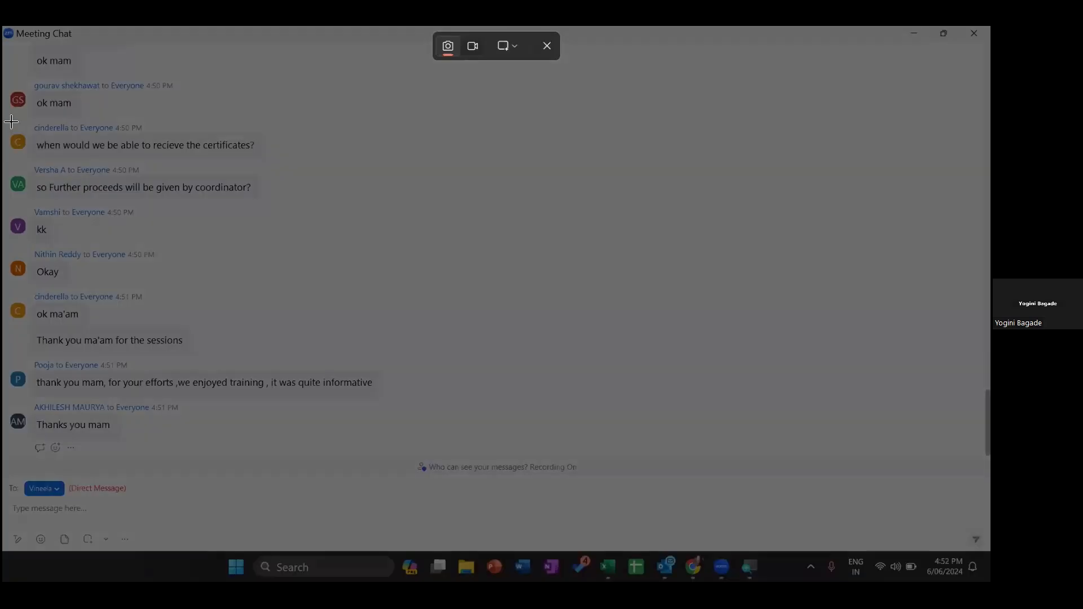
drag(156, 359, 437, 530)
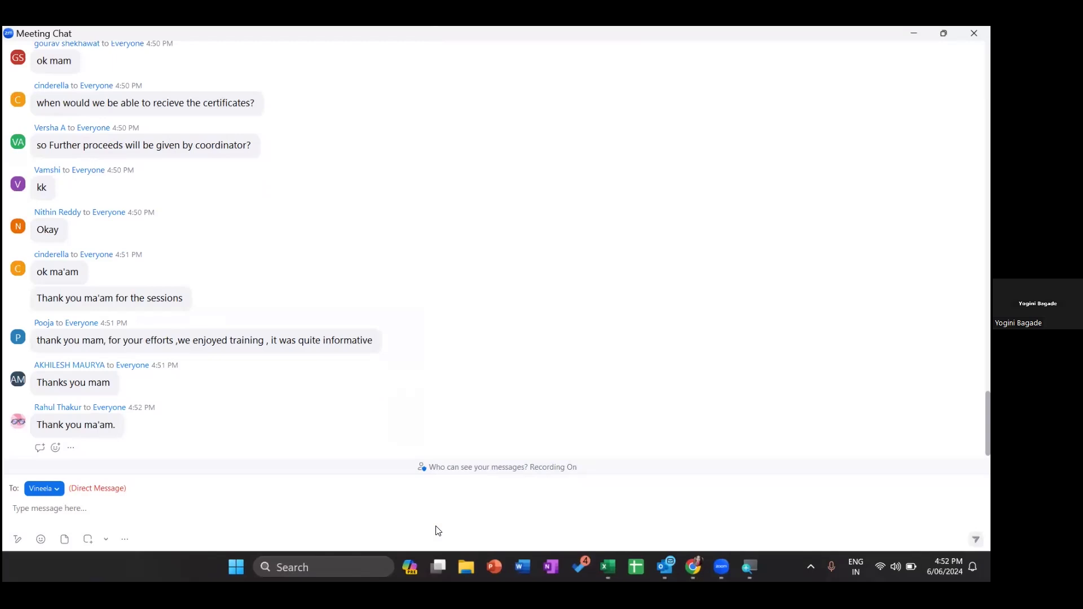
key(super+shift+s)
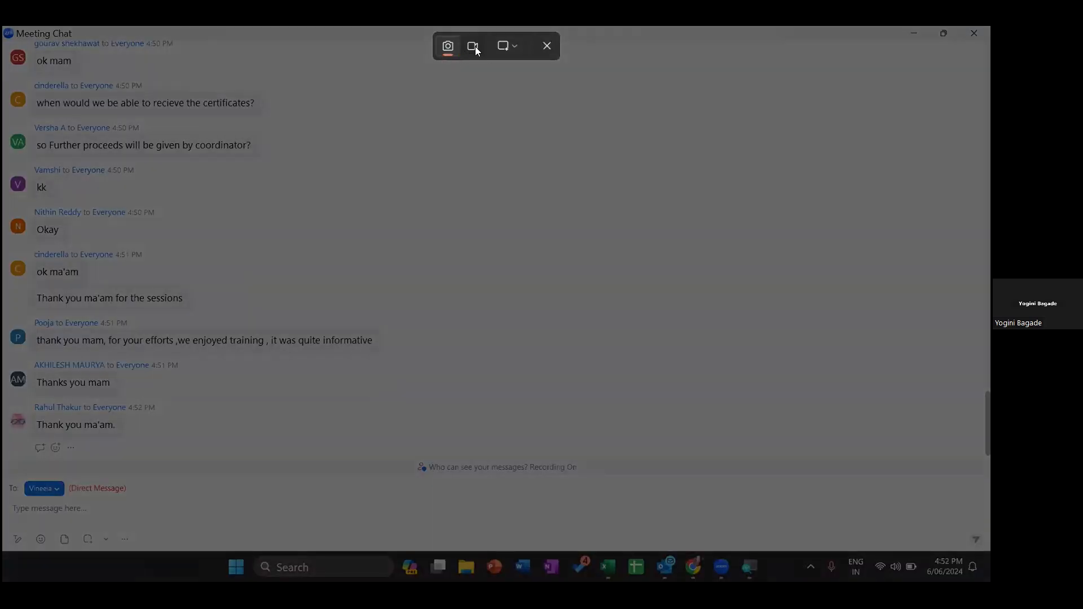
click(505, 49)
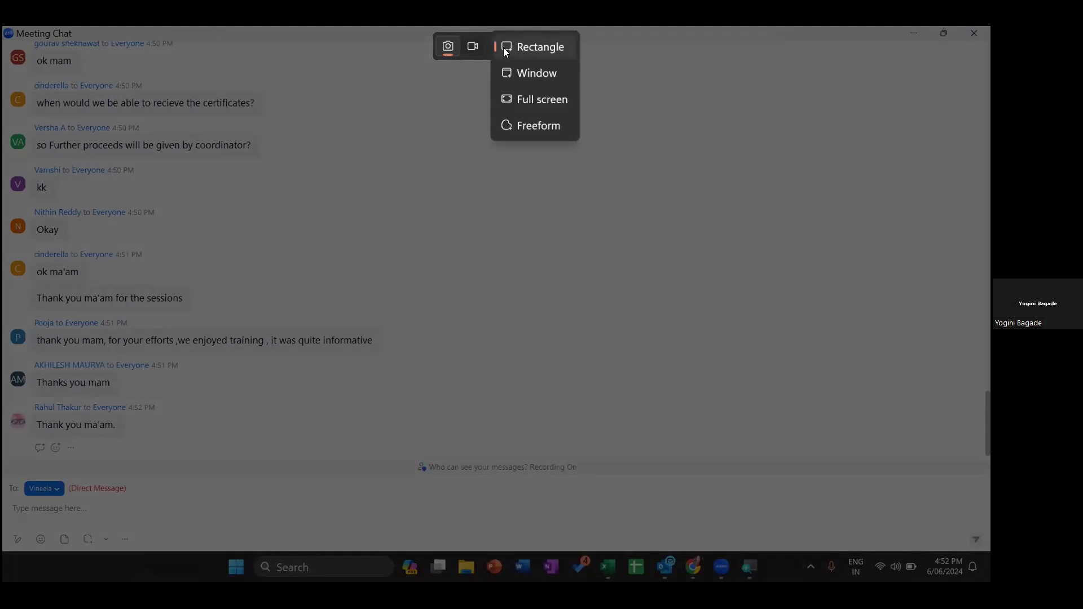
click(506, 48)
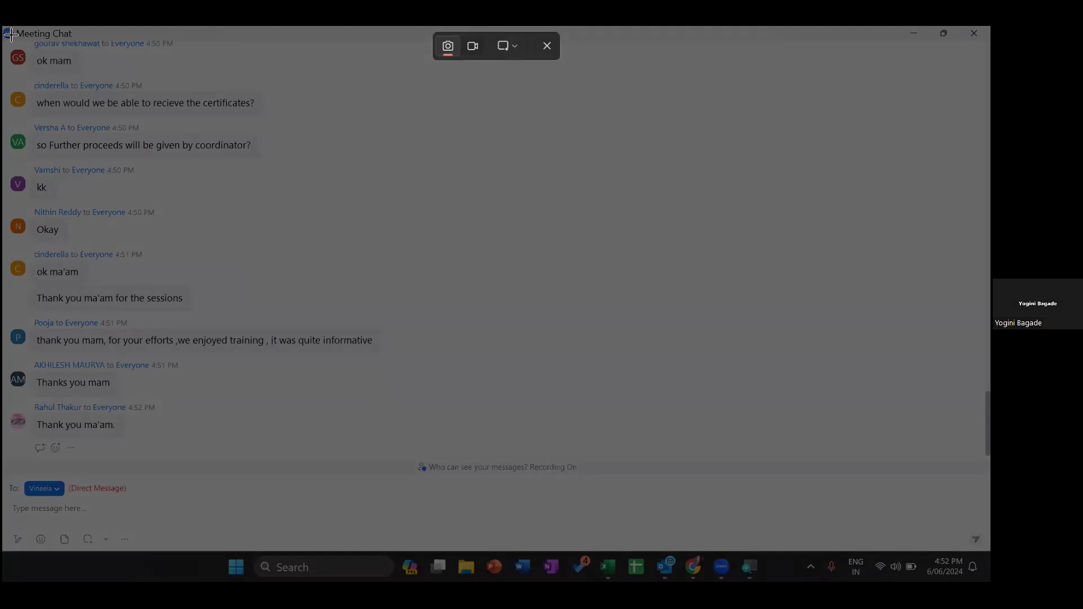
drag(10, 35, 496, 576)
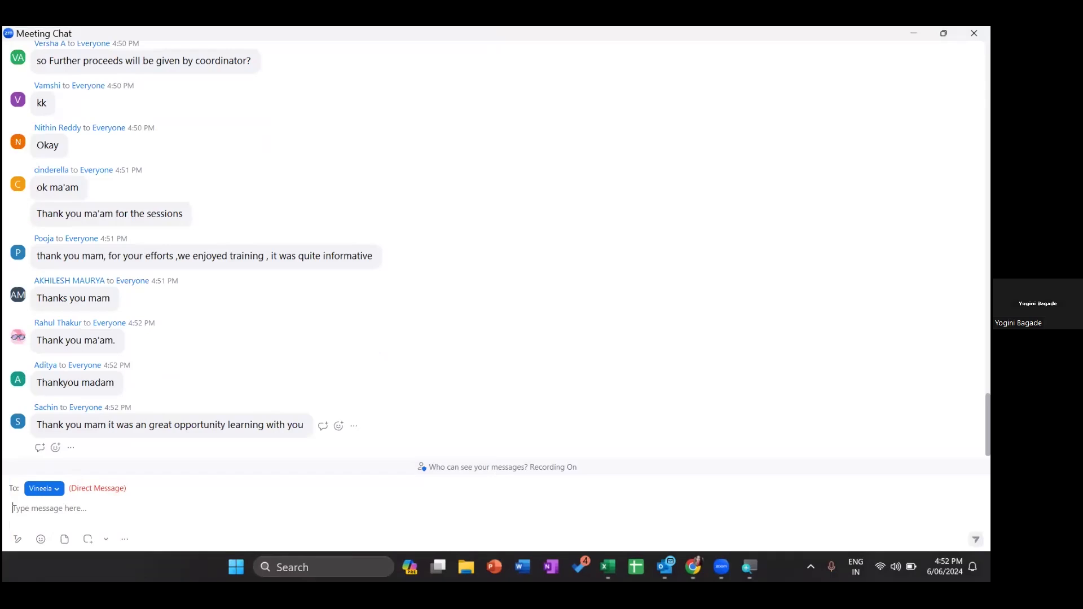
key(super)
text(WO)
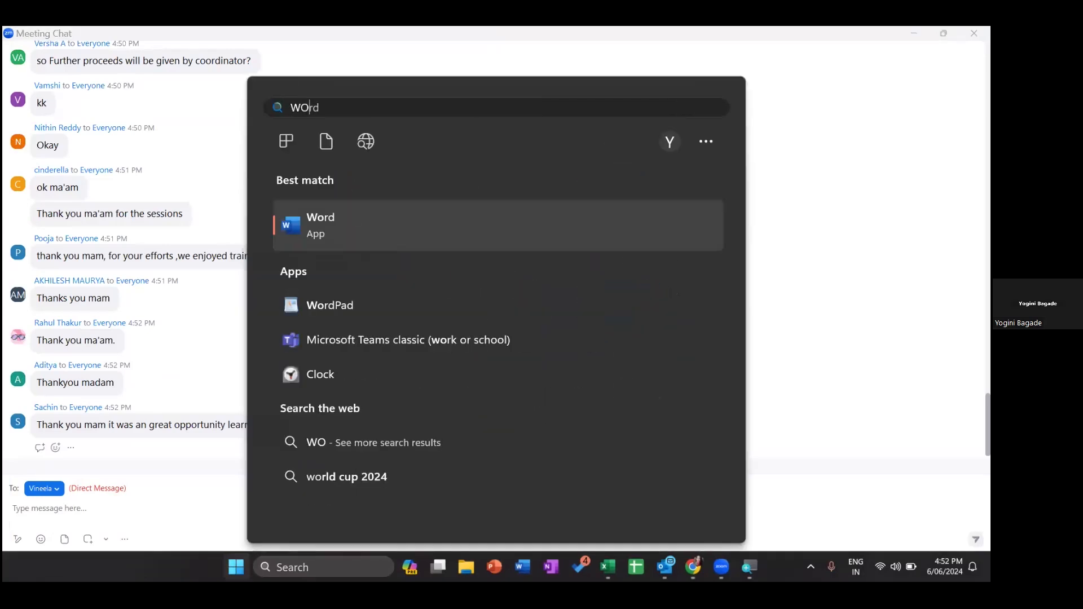
key(Return)
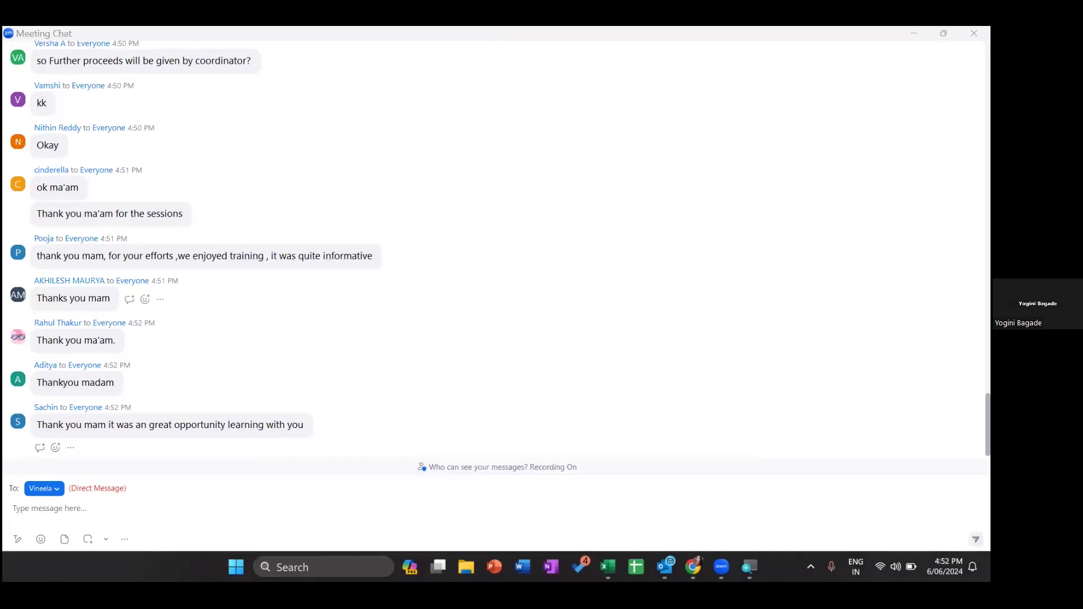